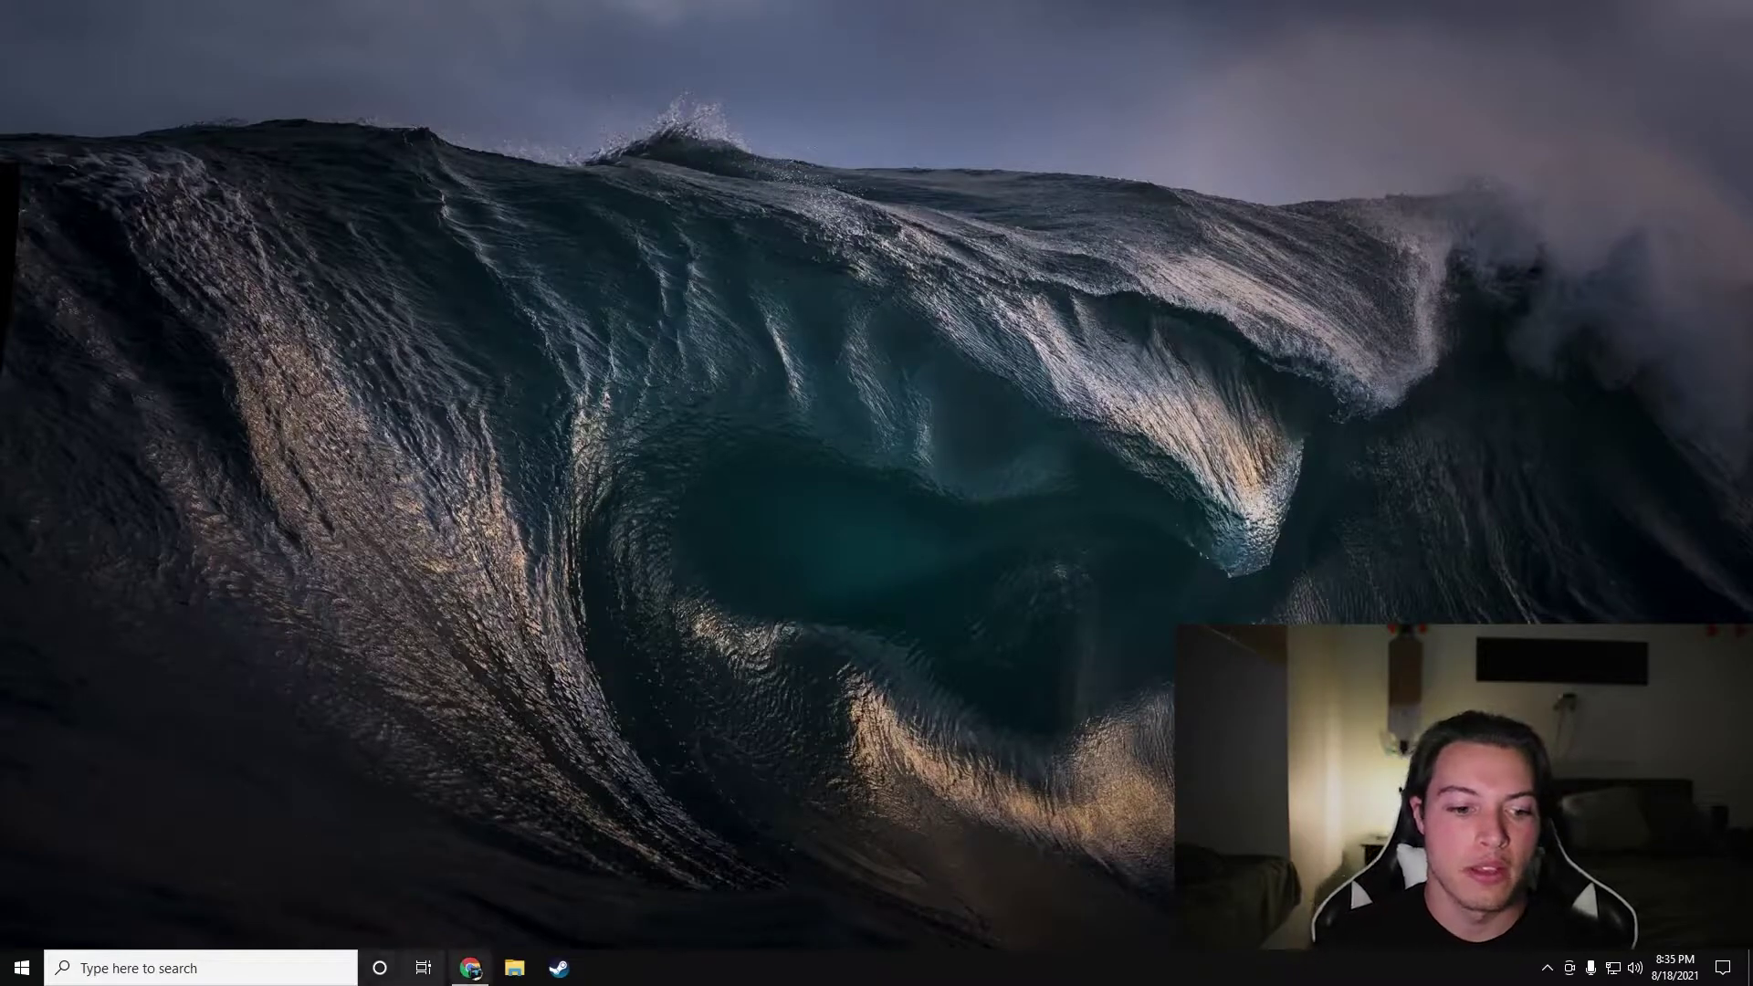
Step: Bring Chrome forward on passfab.com and show the PassFab 4WinKey carousel slide
{"action": "left_click", "coordinate": [470, 968]}
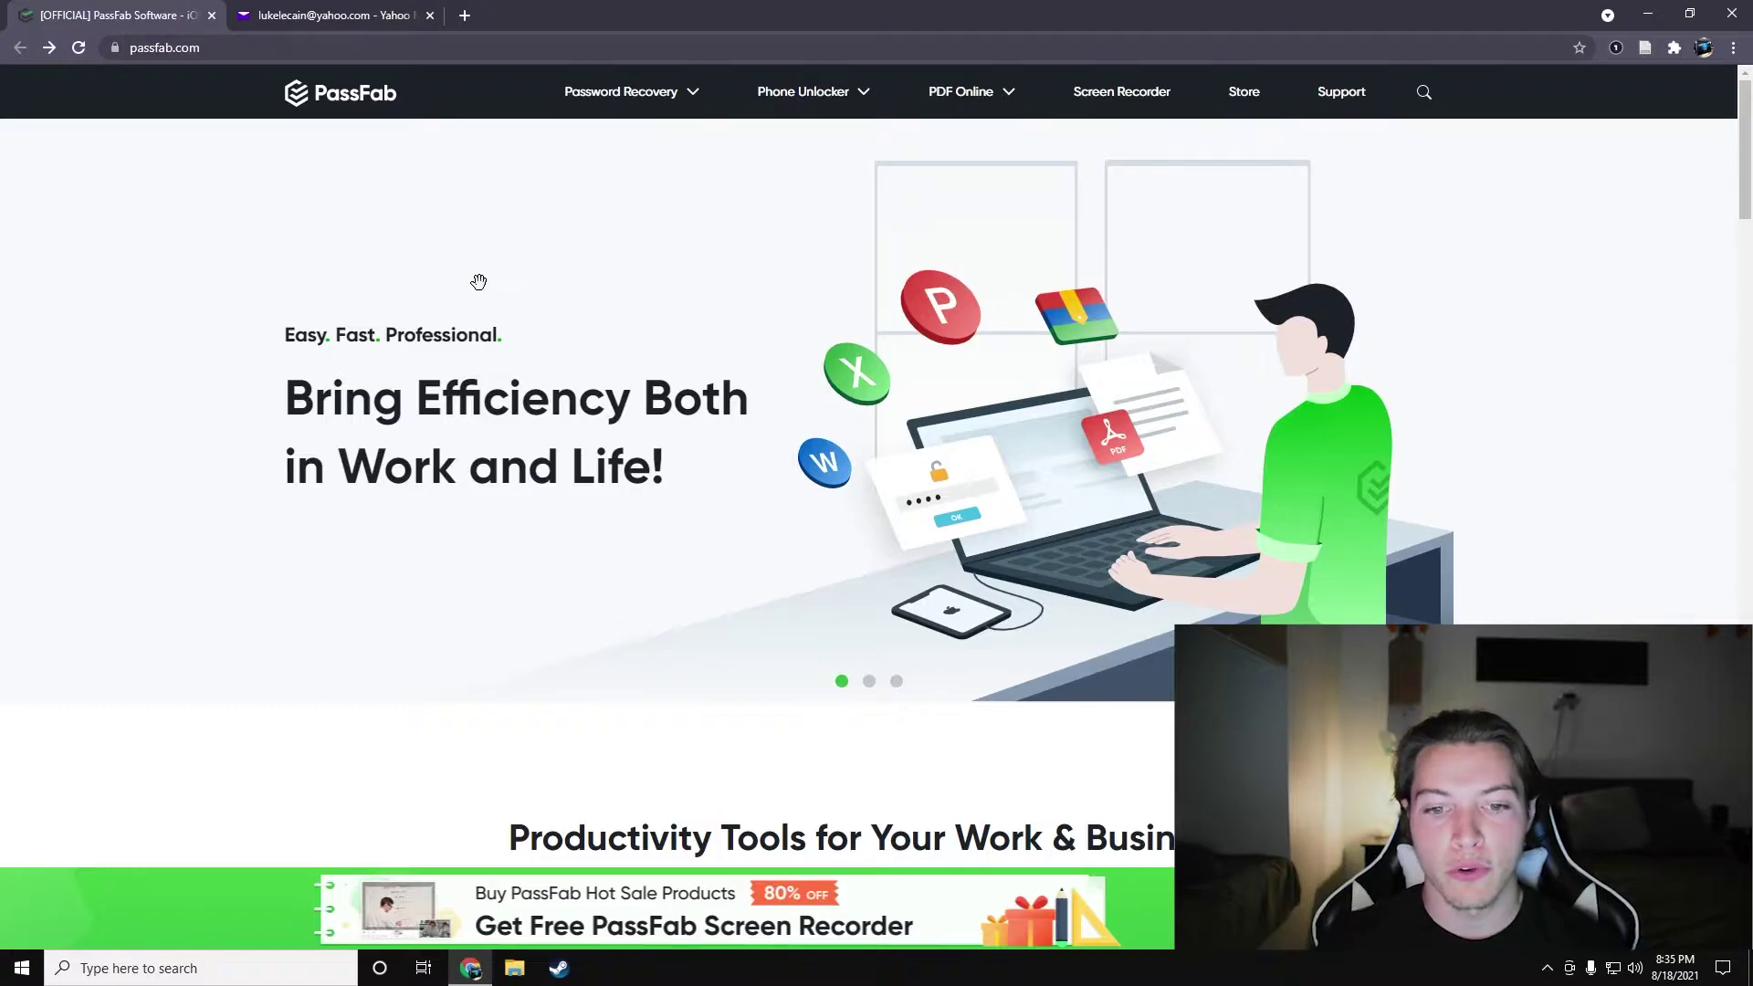
{"action": "left_click", "coordinate": [897, 682]}
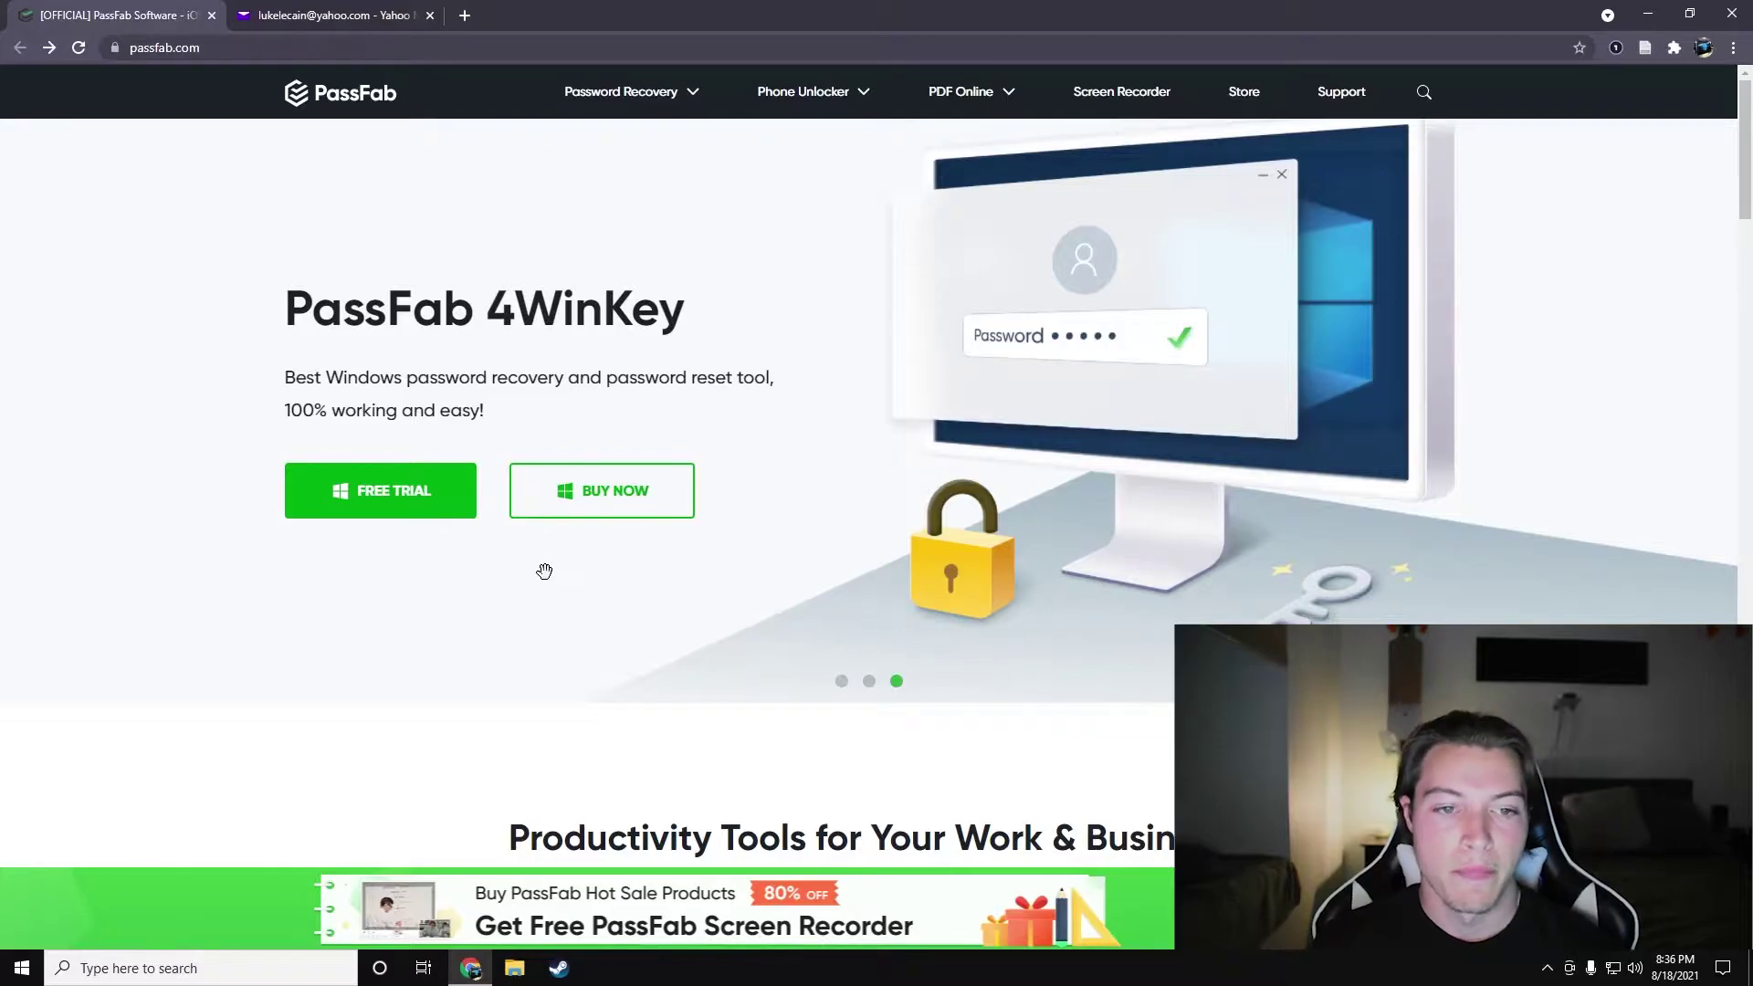
Step: Open the 4WinKey purchase page and review the Standard, Professional, Enterprise and Ultimate features
{"action": "left_click", "coordinate": [588, 497]}
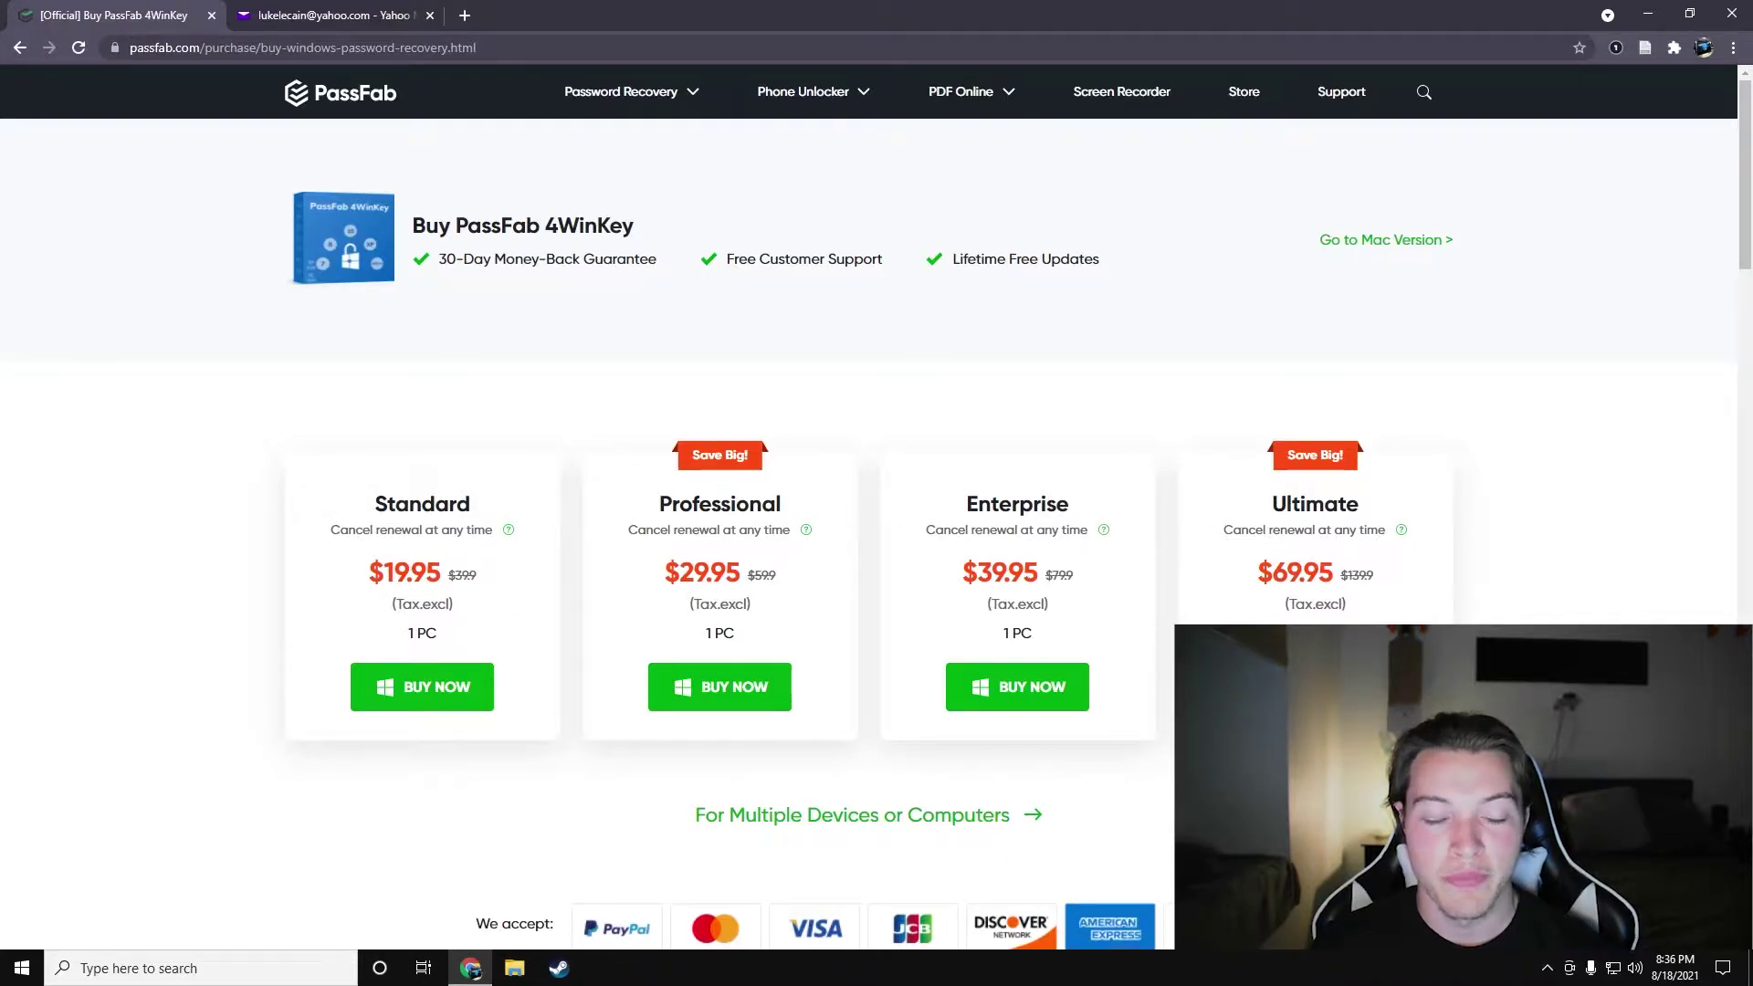
{"action": "left_click_drag", "start_coordinate": [1070, 504], "coordinate": [321, 498]}
{"action": "left_click", "coordinate": [667, 577]}
{"action": "scroll", "coordinate": [666, 580], "scroll_direction": "down", "scroll_amount": 10}
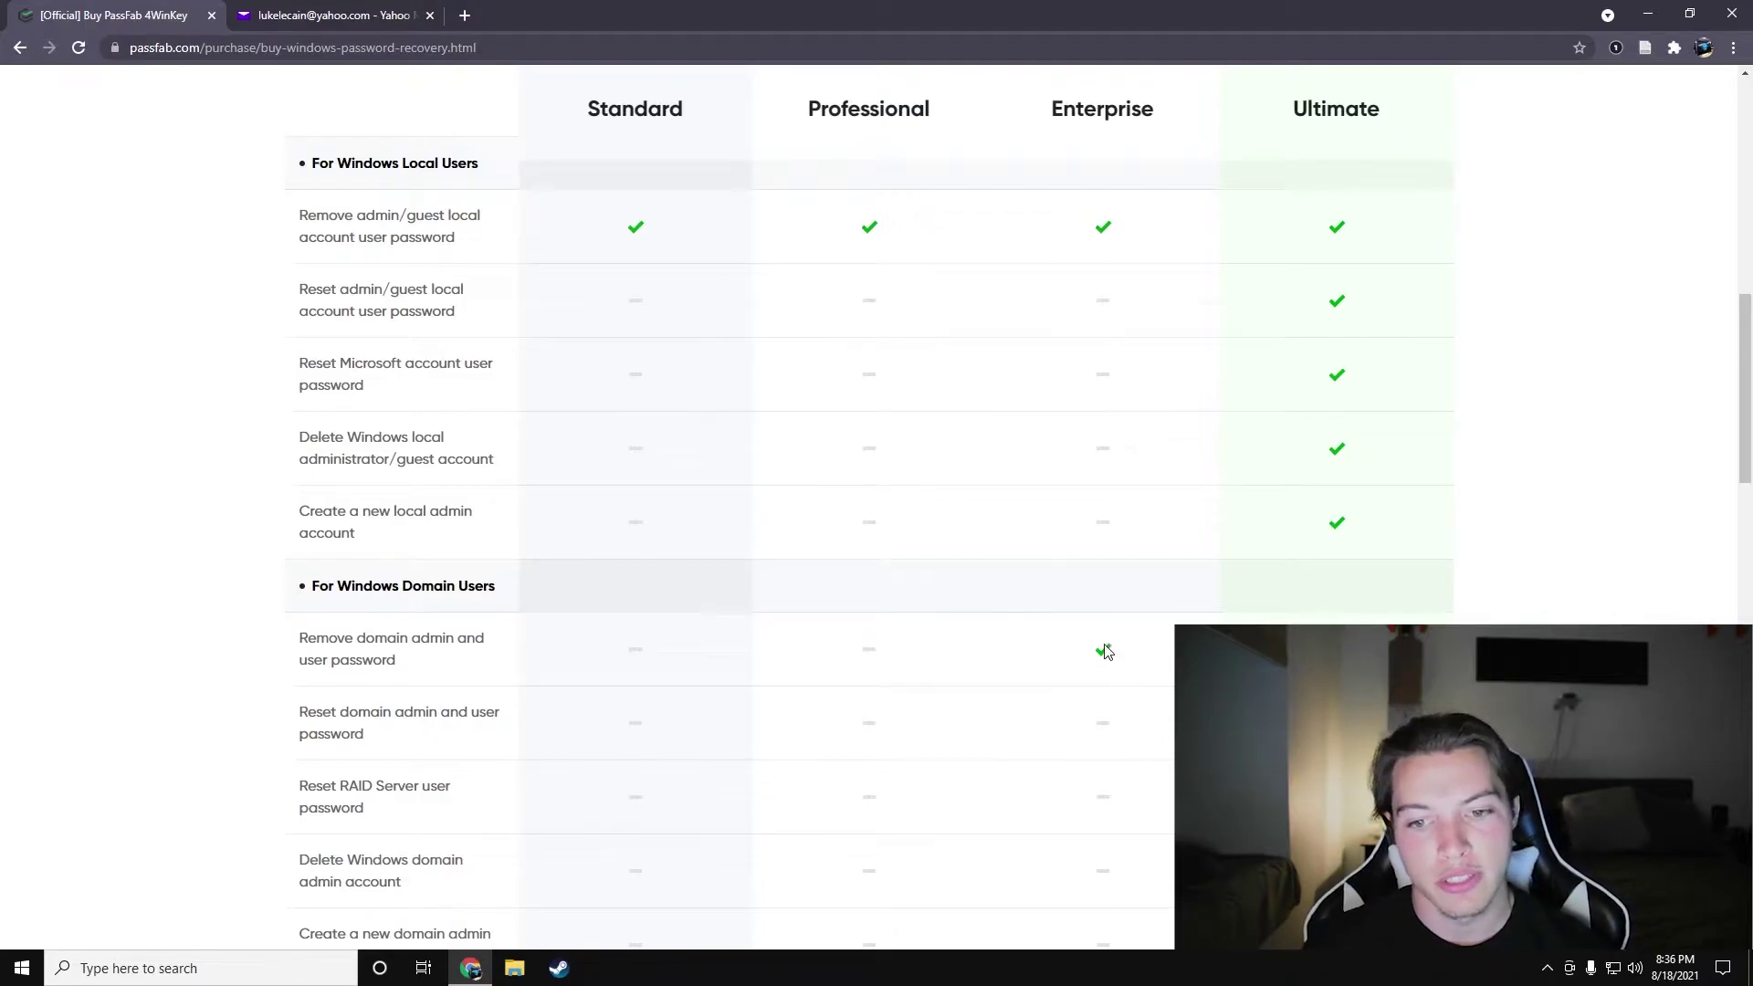
{"action": "scroll", "coordinate": [1107, 662], "scroll_direction": "down", "scroll_amount": 5}
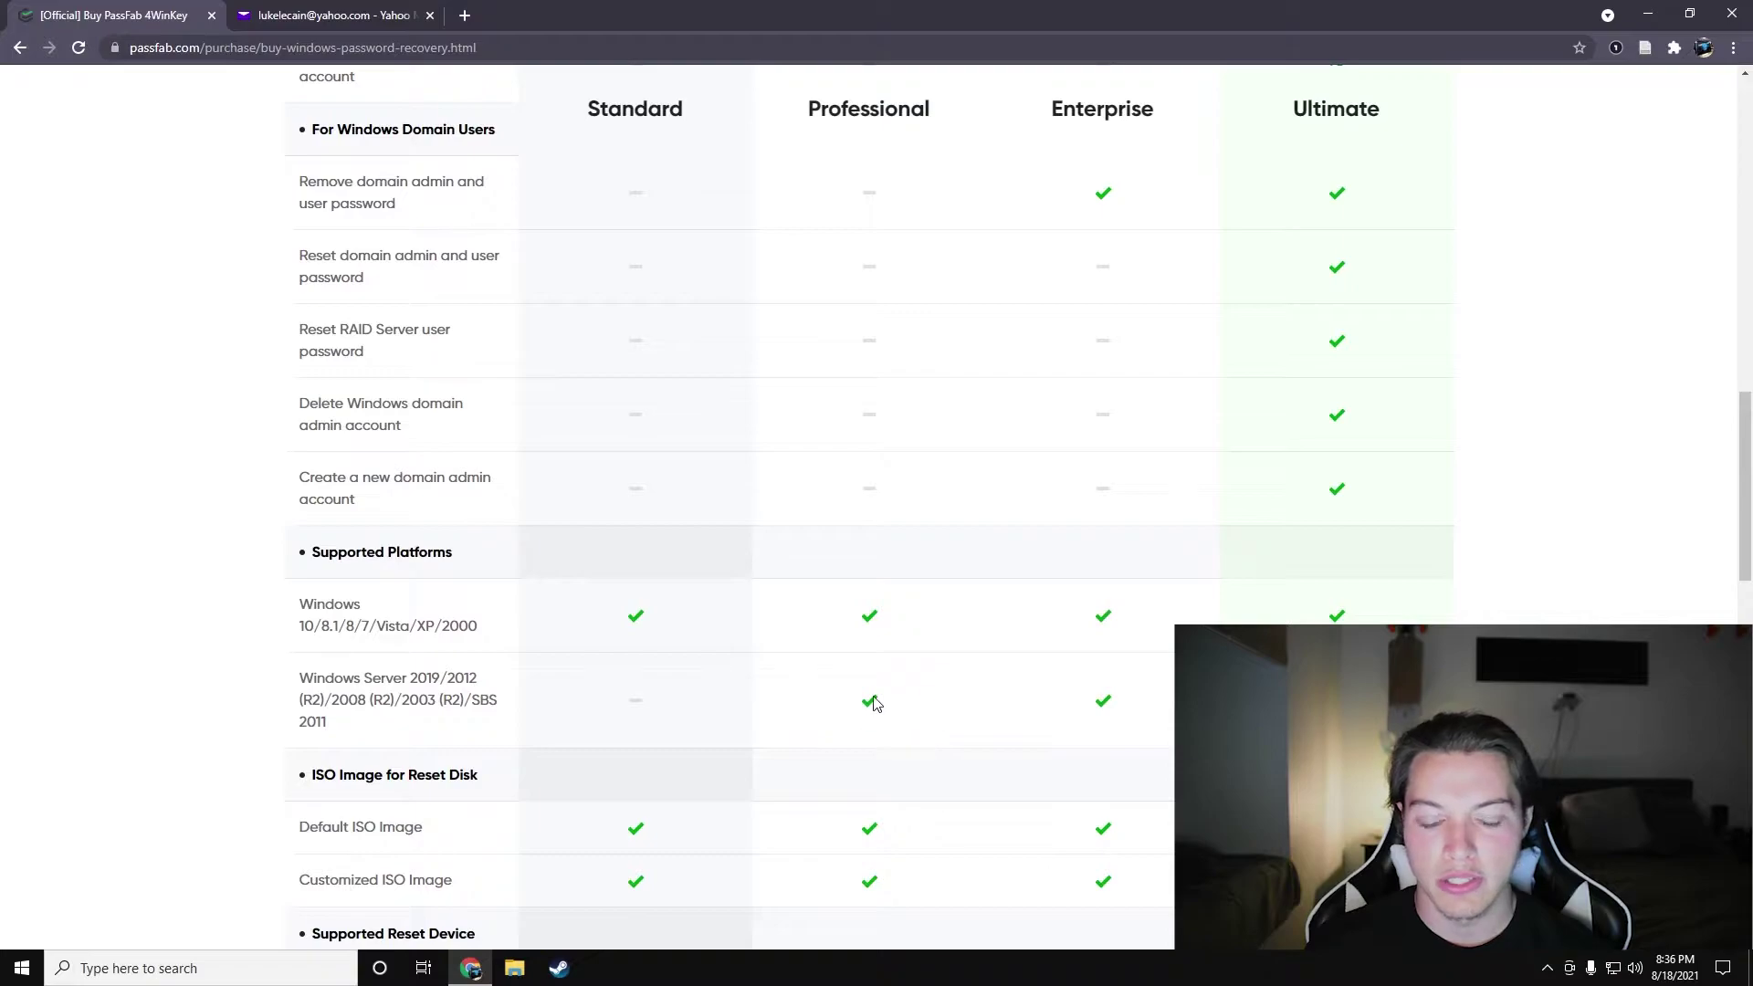
{"action": "scroll", "coordinate": [1092, 728], "scroll_direction": "down", "scroll_amount": 1}
{"action": "scroll", "coordinate": [1092, 729], "scroll_direction": "down", "scroll_amount": 3}
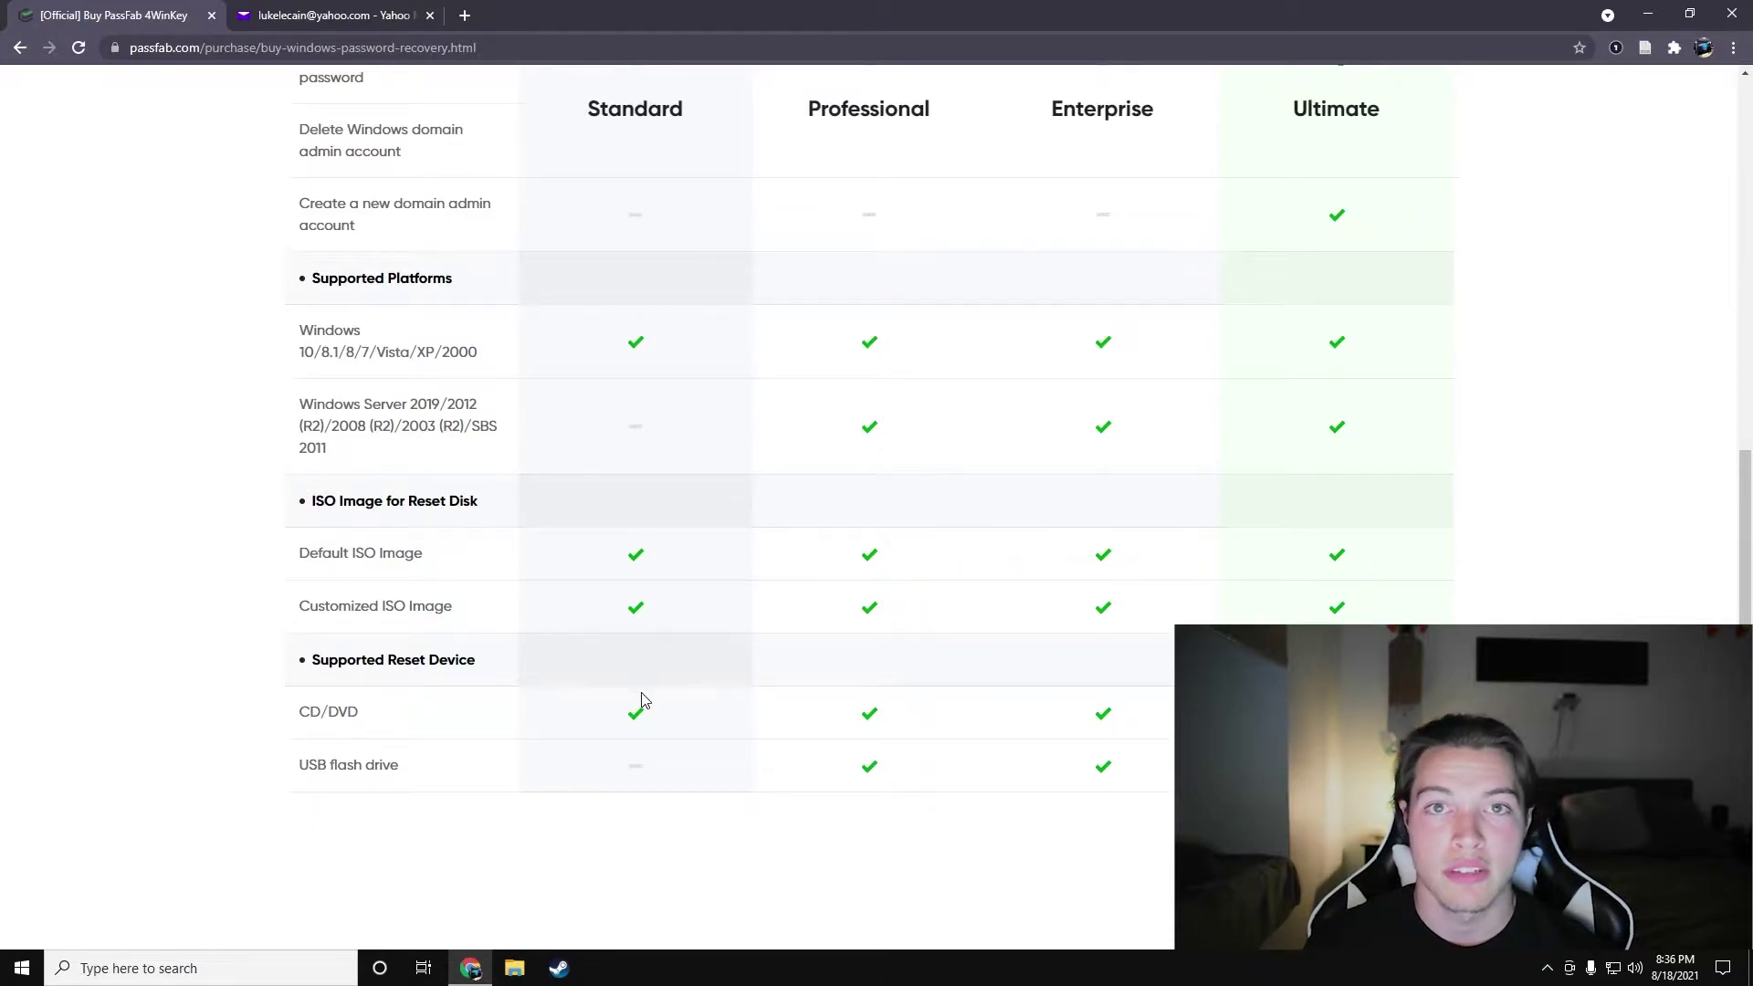
{"action": "scroll", "coordinate": [642, 700], "scroll_direction": "up", "scroll_amount": 2}
{"action": "scroll", "coordinate": [641, 699], "scroll_direction": "up", "scroll_amount": 9}
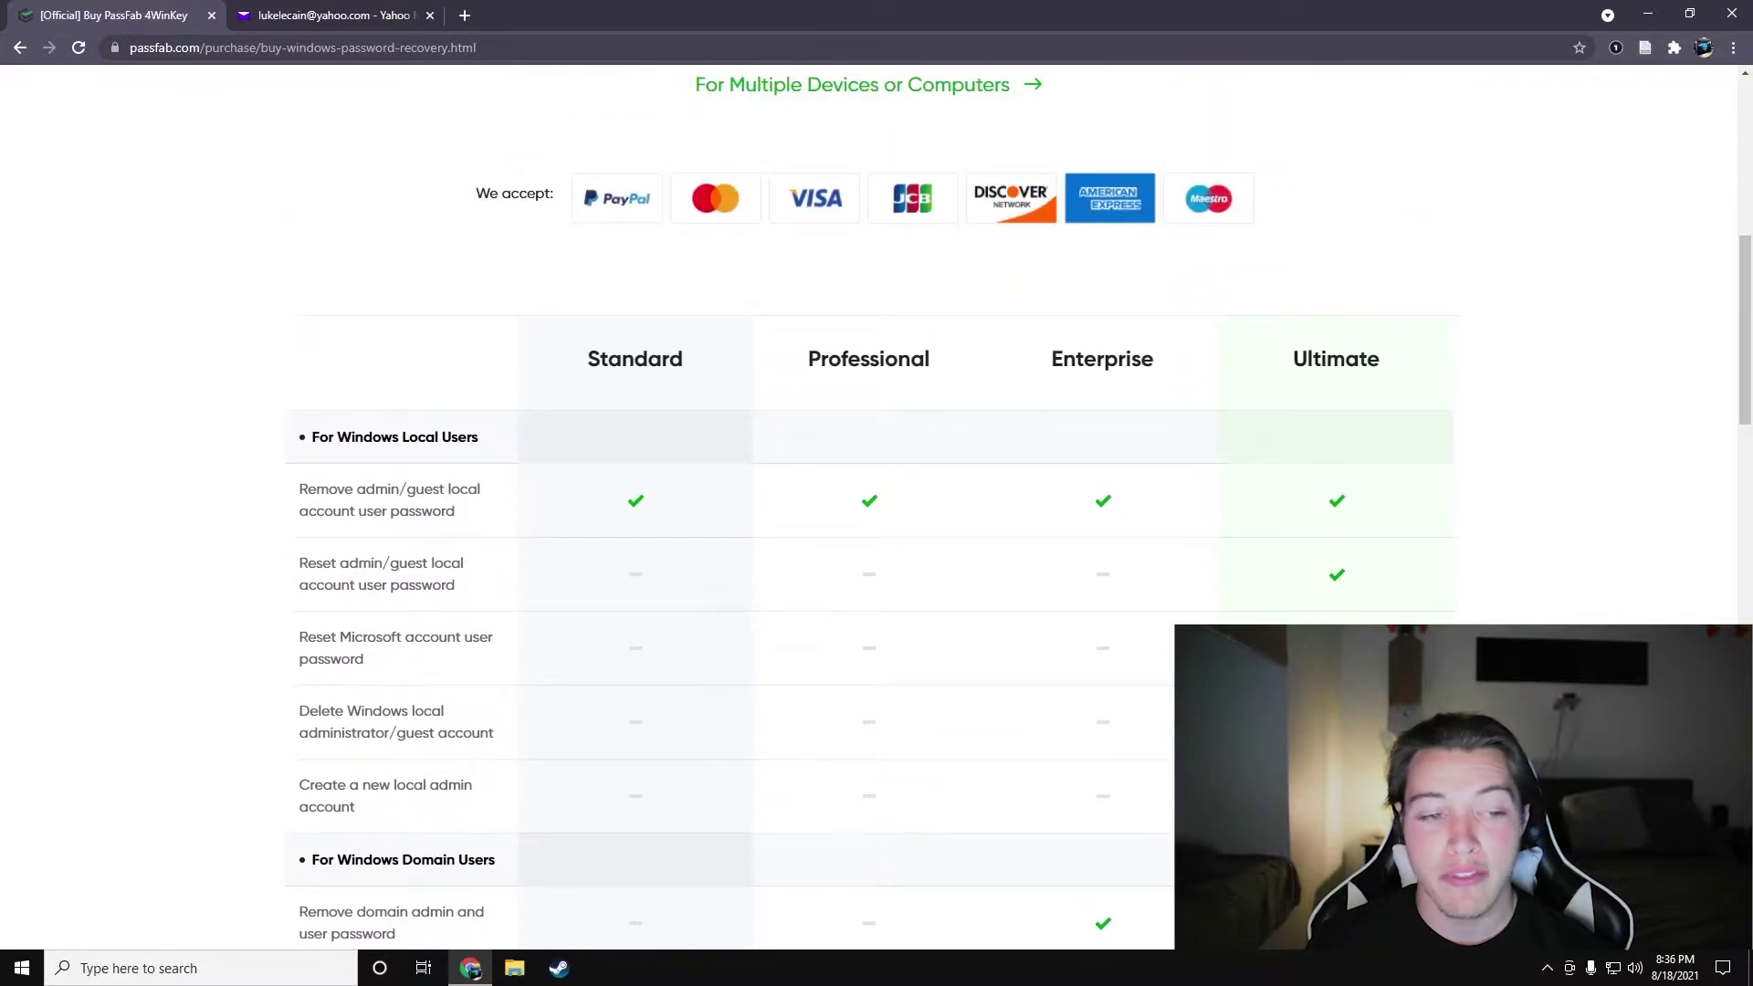
{"action": "scroll", "coordinate": [1321, 581], "scroll_direction": "down", "scroll_amount": 2}
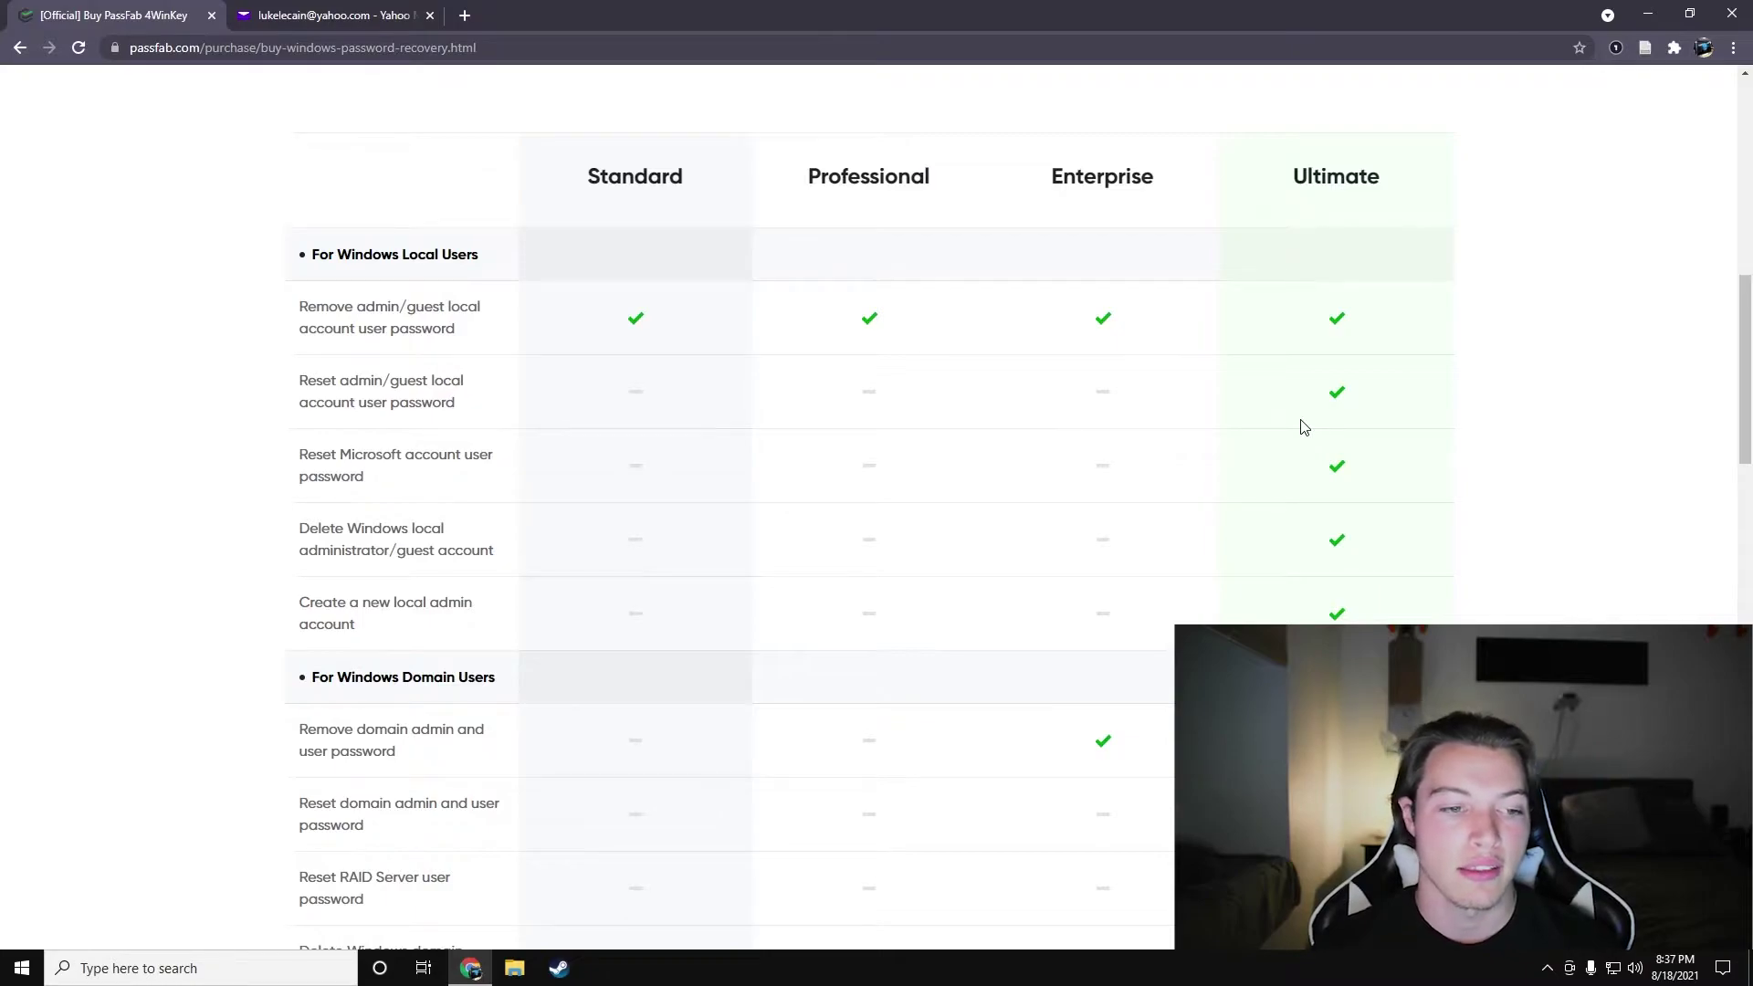
{"action": "scroll", "coordinate": [1303, 427], "scroll_direction": "down", "scroll_amount": 4}
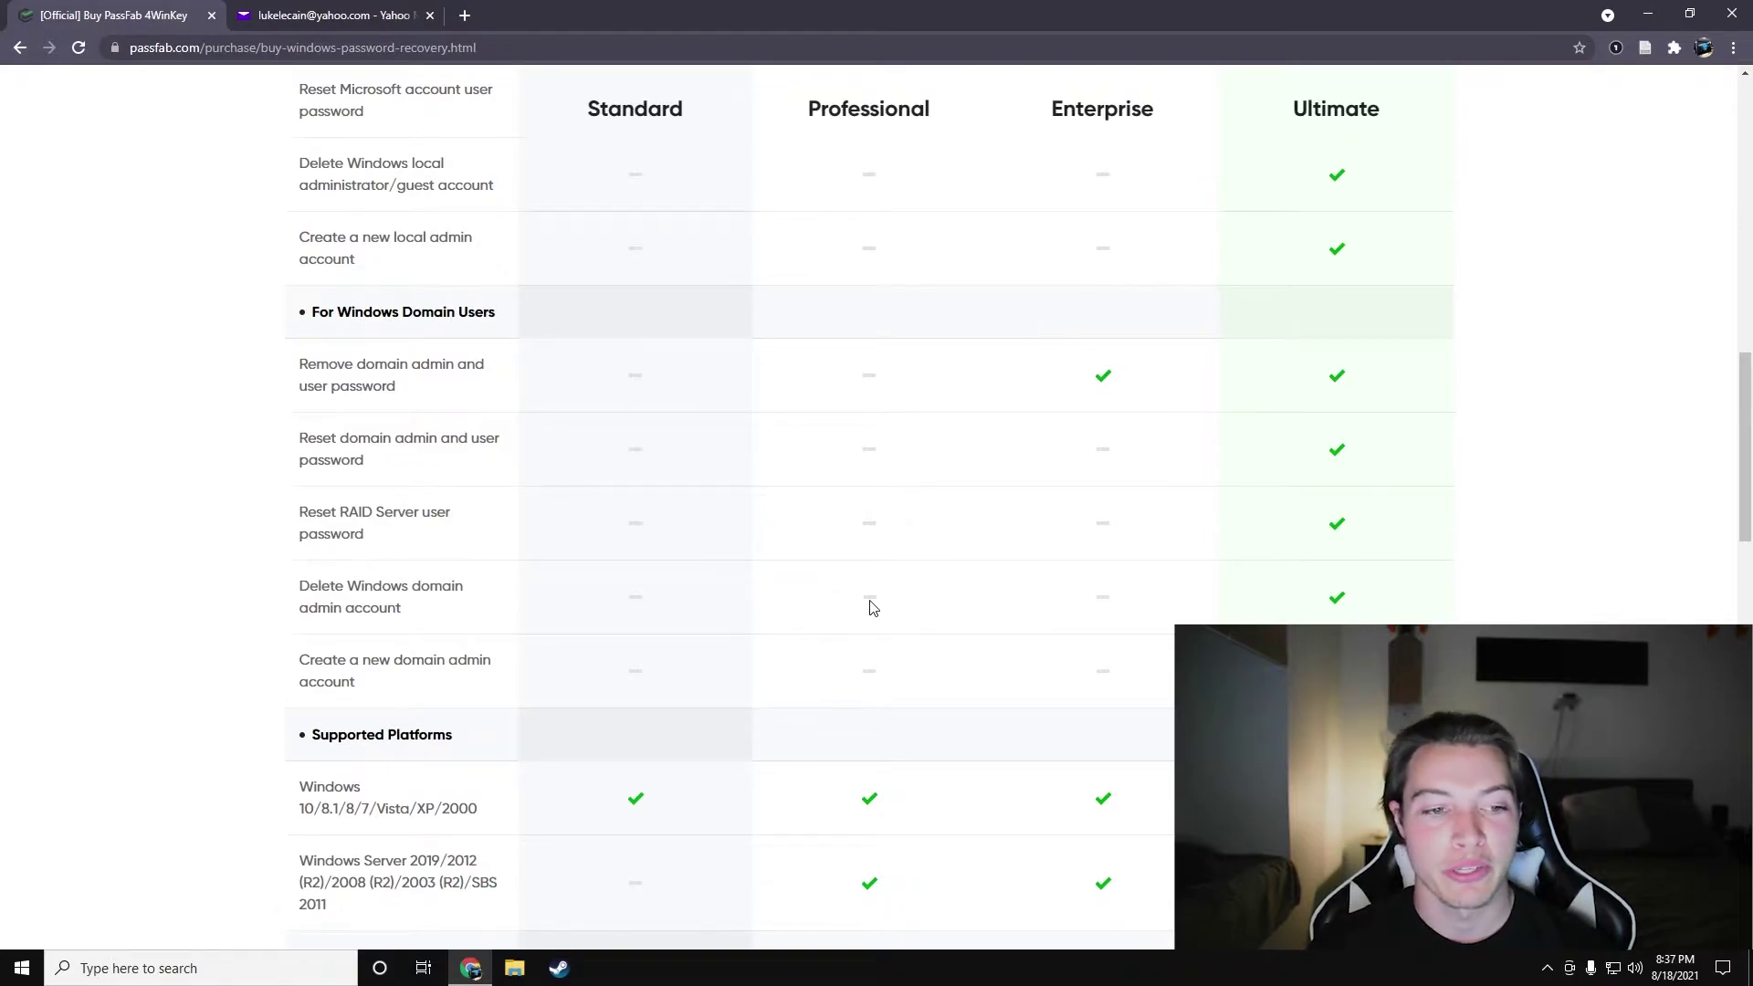
{"action": "scroll", "coordinate": [874, 611], "scroll_direction": "down", "scroll_amount": 4}
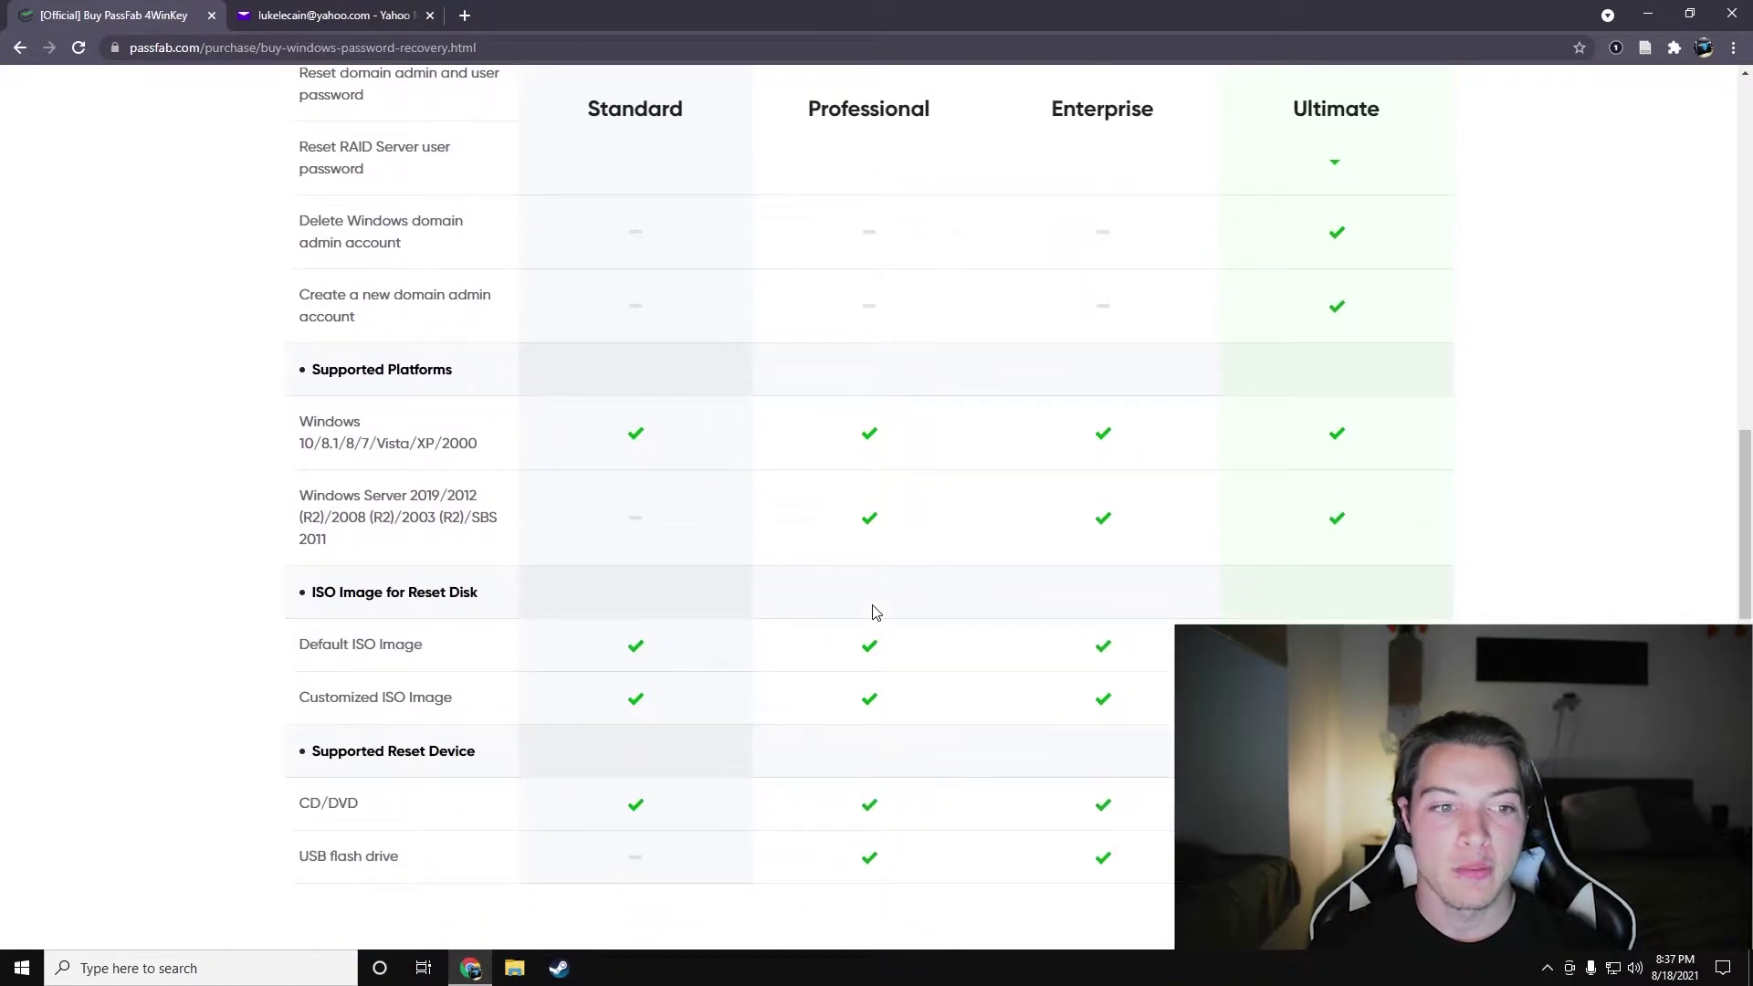
{"action": "double_click", "coordinate": [306, 443]}
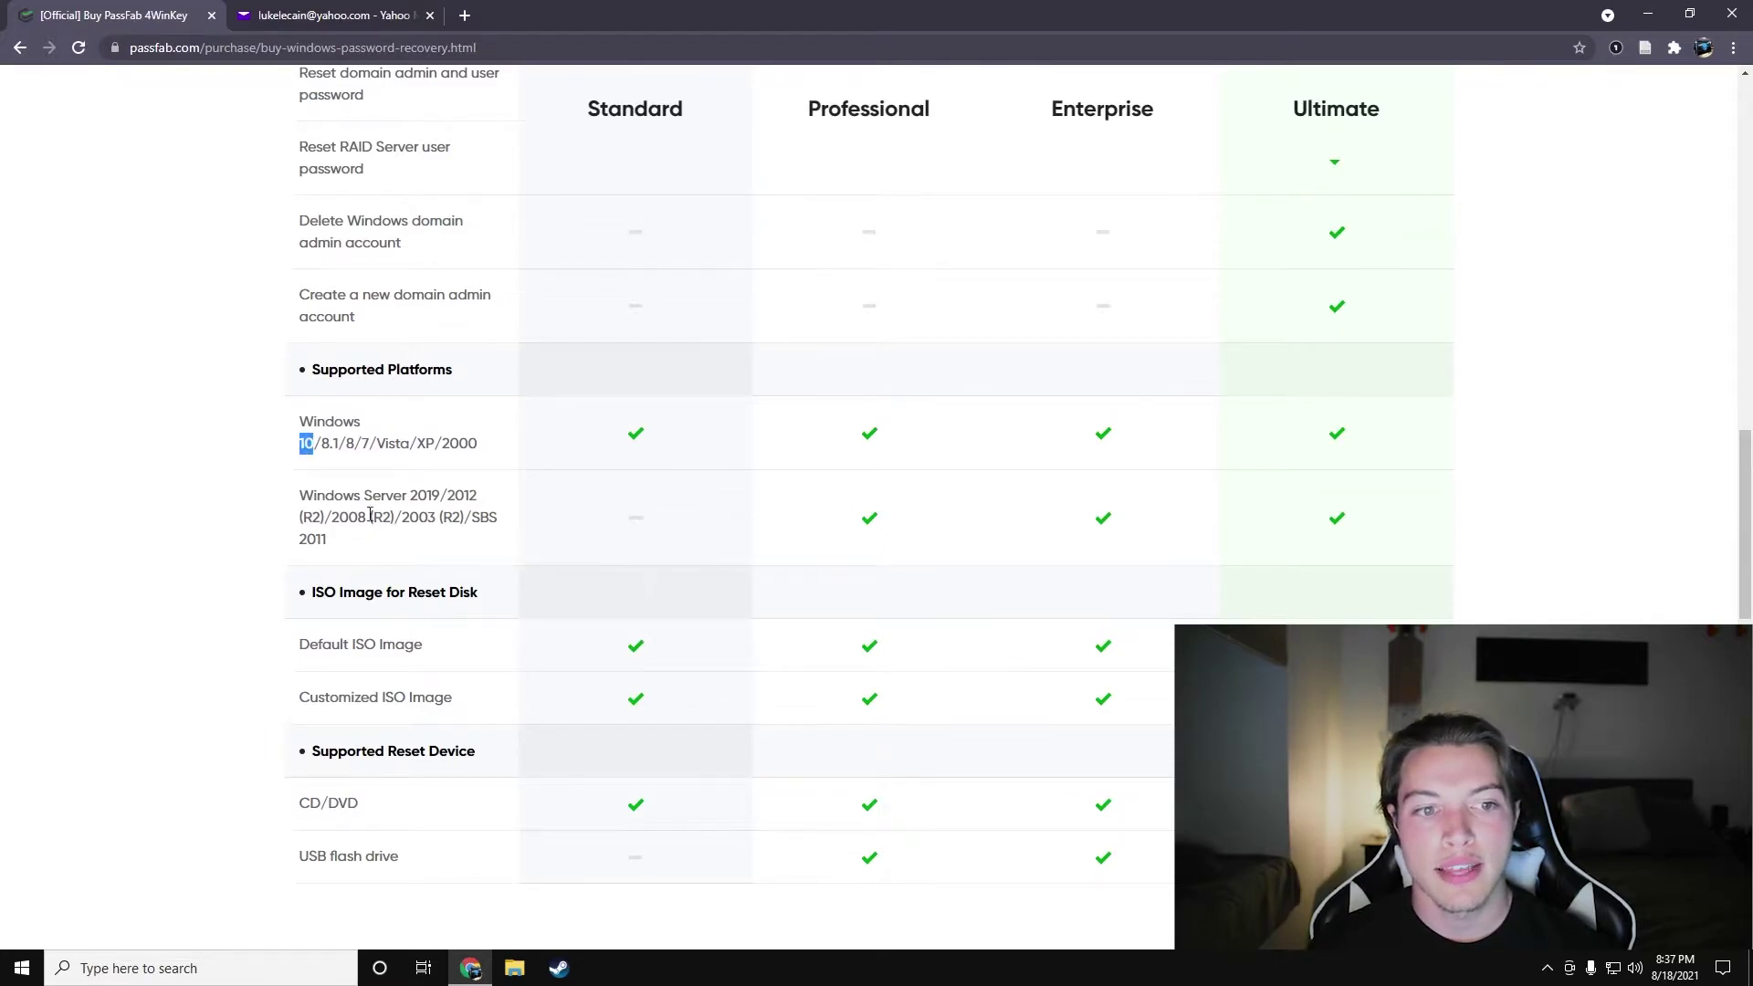
{"action": "left_click_drag", "start_coordinate": [301, 497], "coordinate": [490, 512]}
{"action": "left_click_drag", "start_coordinate": [321, 443], "coordinate": [376, 443]}
{"action": "left_click", "coordinate": [205, 504]}
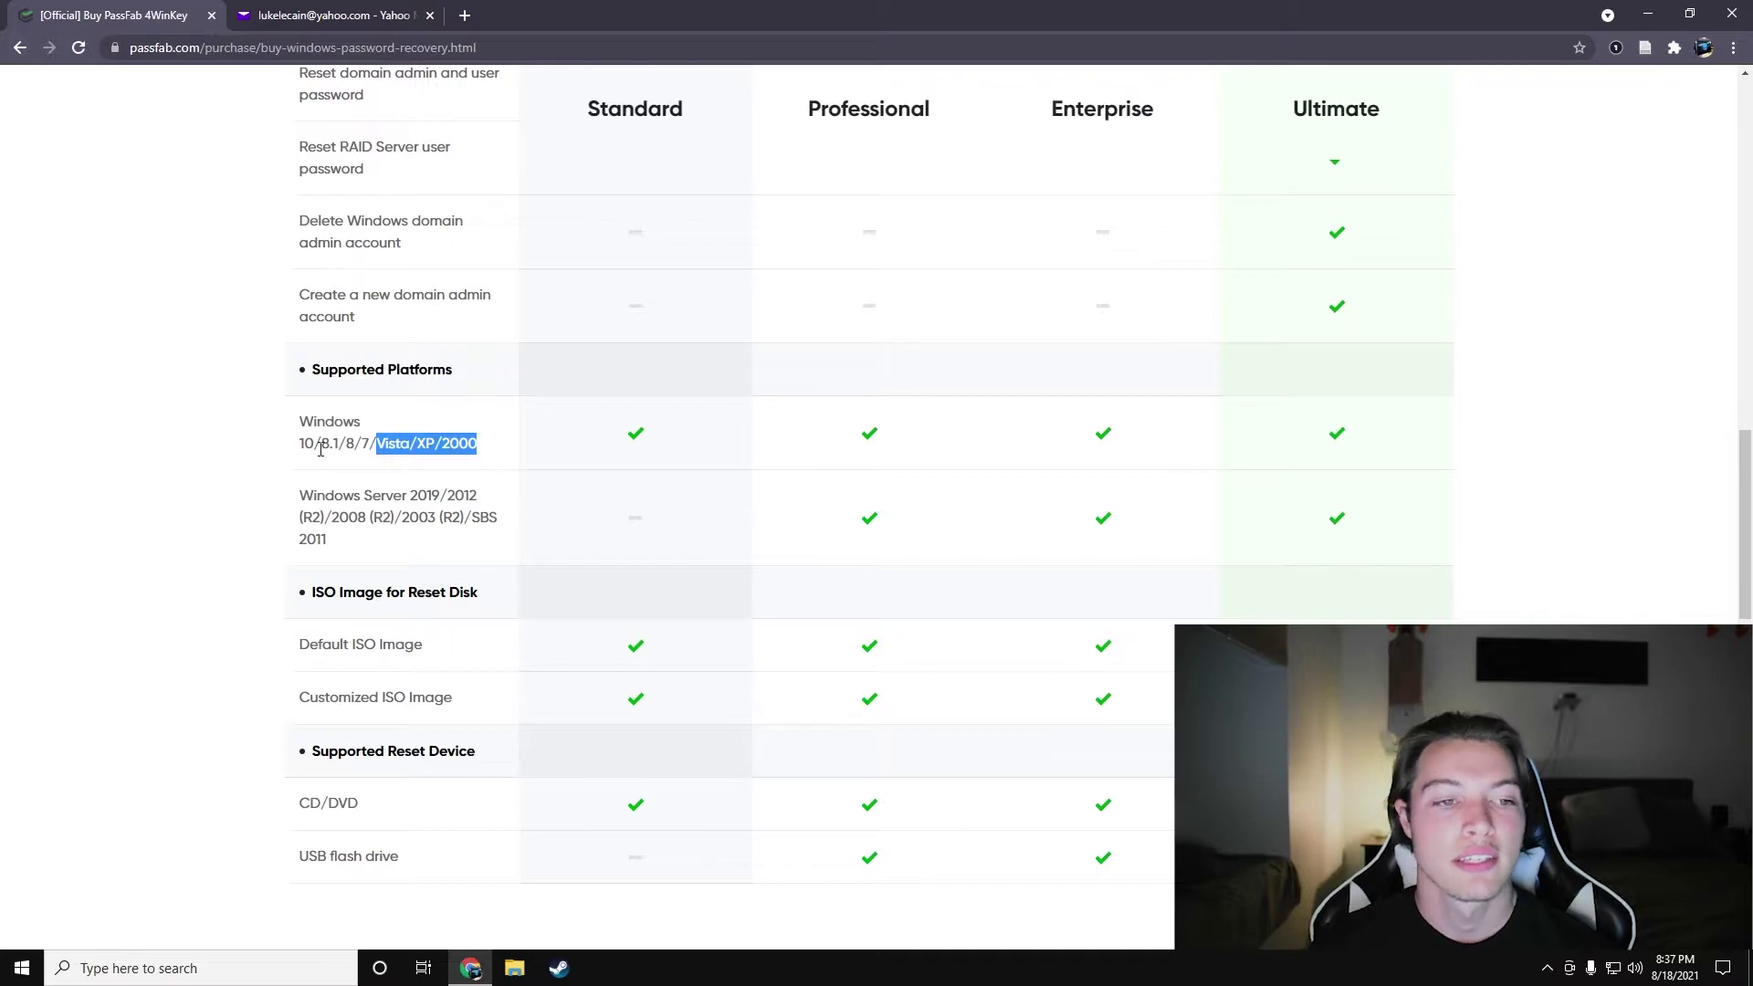
{"action": "left_click_drag", "start_coordinate": [322, 447], "coordinate": [366, 447]}
{"action": "left_click", "coordinate": [253, 507]}
{"action": "scroll", "coordinate": [266, 519], "scroll_direction": "down", "scroll_amount": 1}
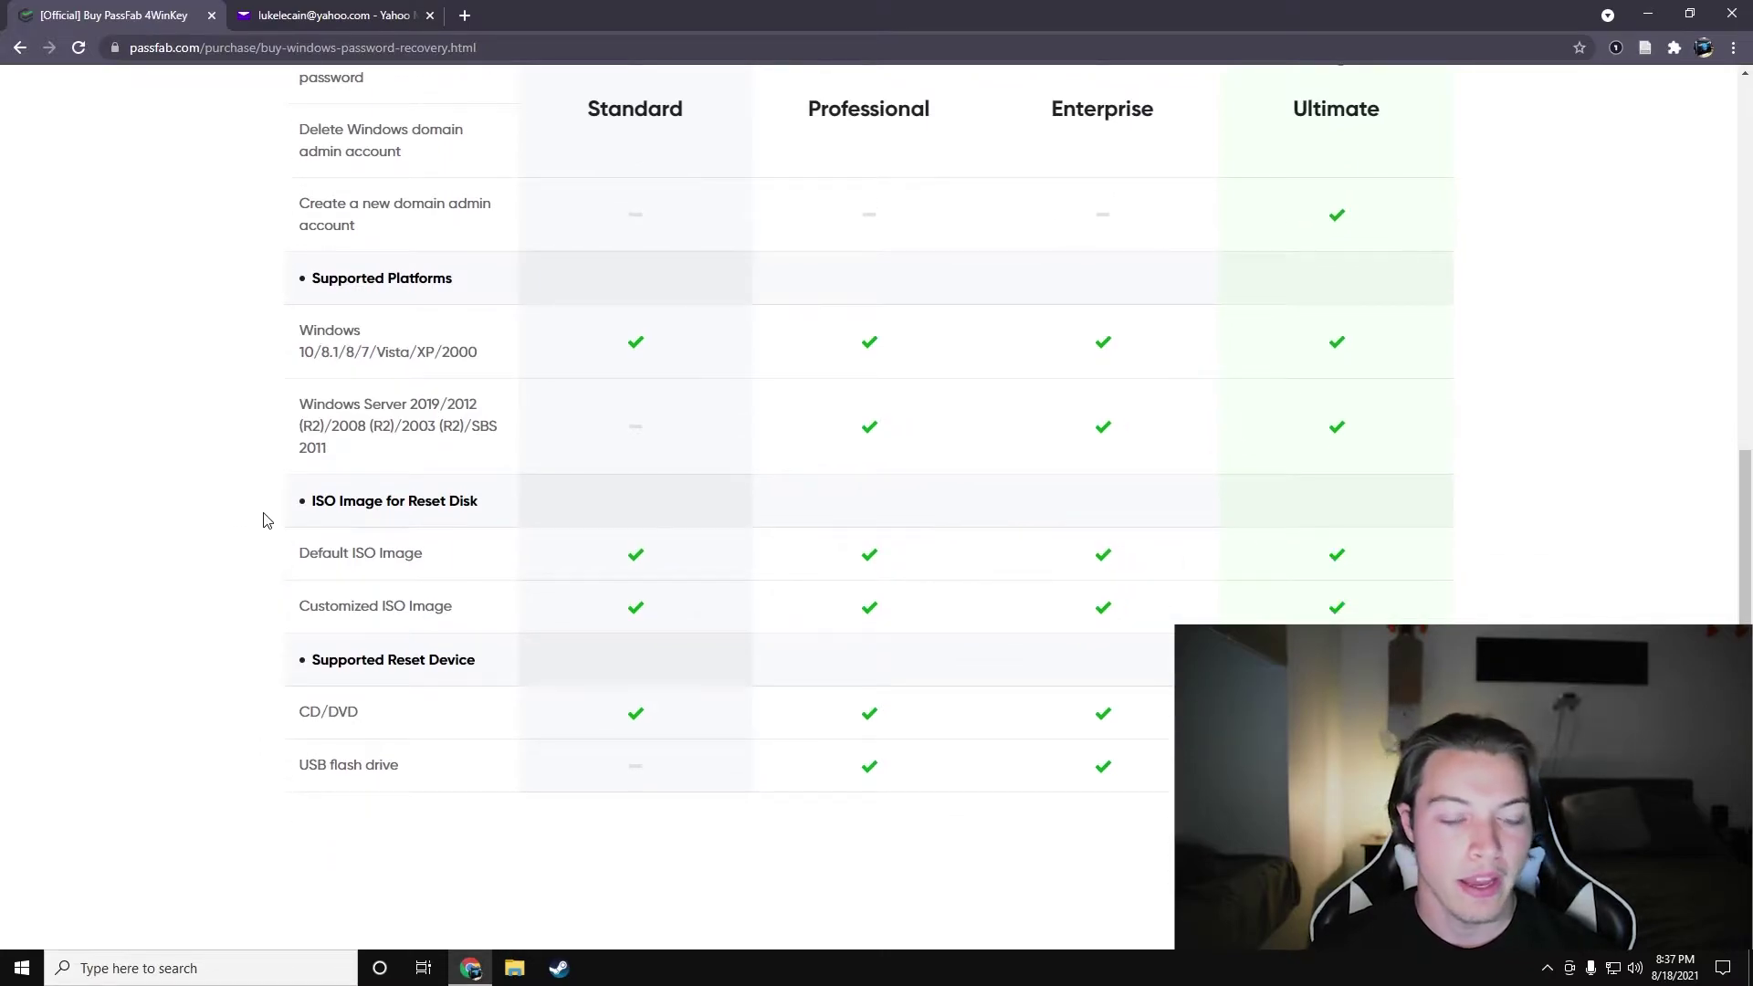
{"action": "left_click_drag", "start_coordinate": [294, 553], "coordinate": [420, 553]}
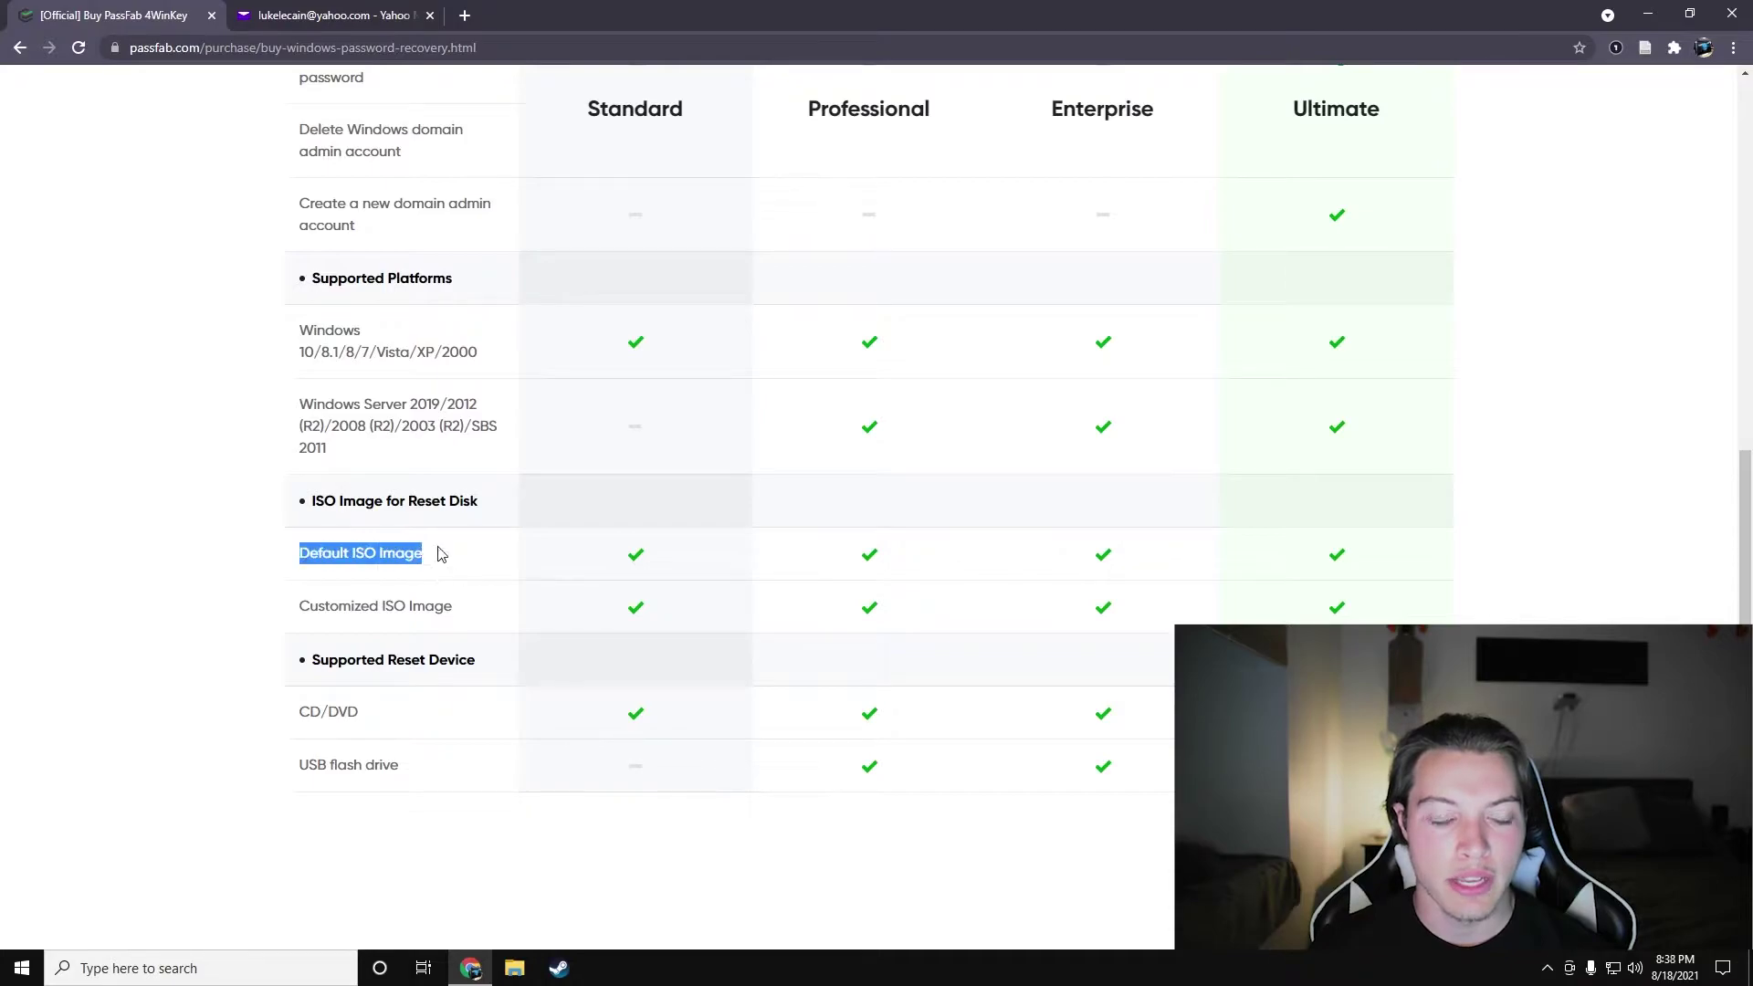
{"action": "left_click_drag", "start_coordinate": [297, 606], "coordinate": [481, 621]}
{"action": "left_click", "coordinate": [478, 618]}
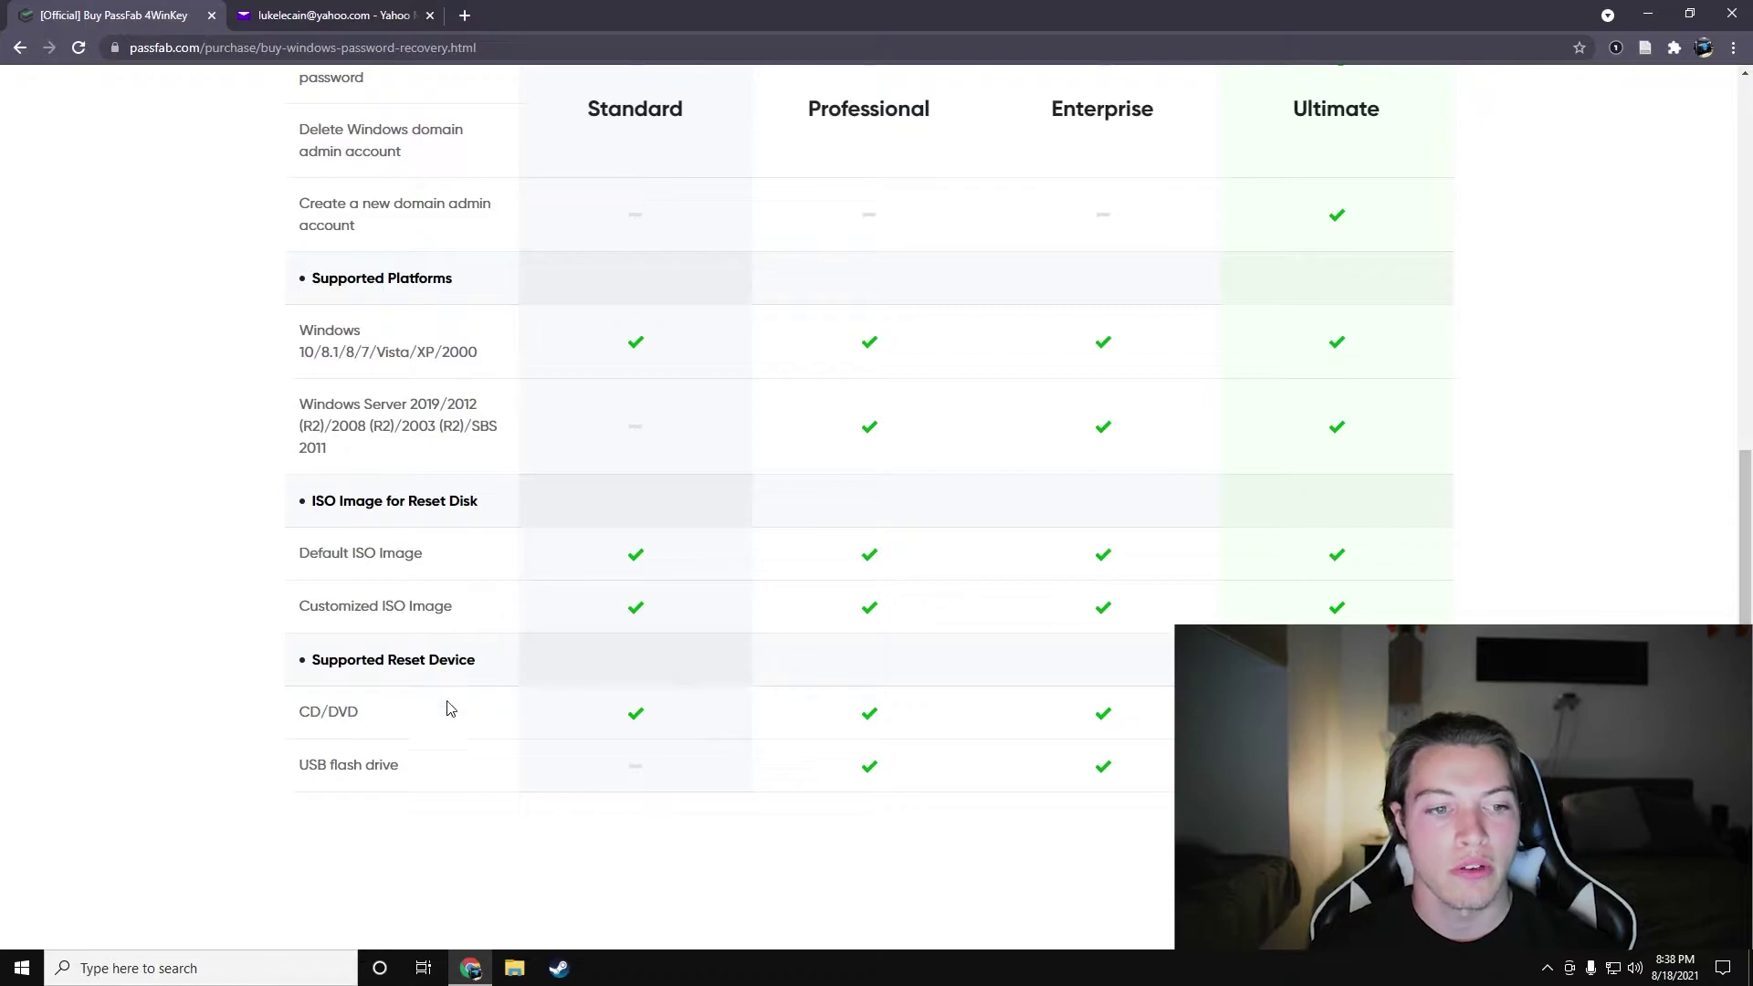
{"action": "left_click_drag", "start_coordinate": [298, 768], "coordinate": [411, 766]}
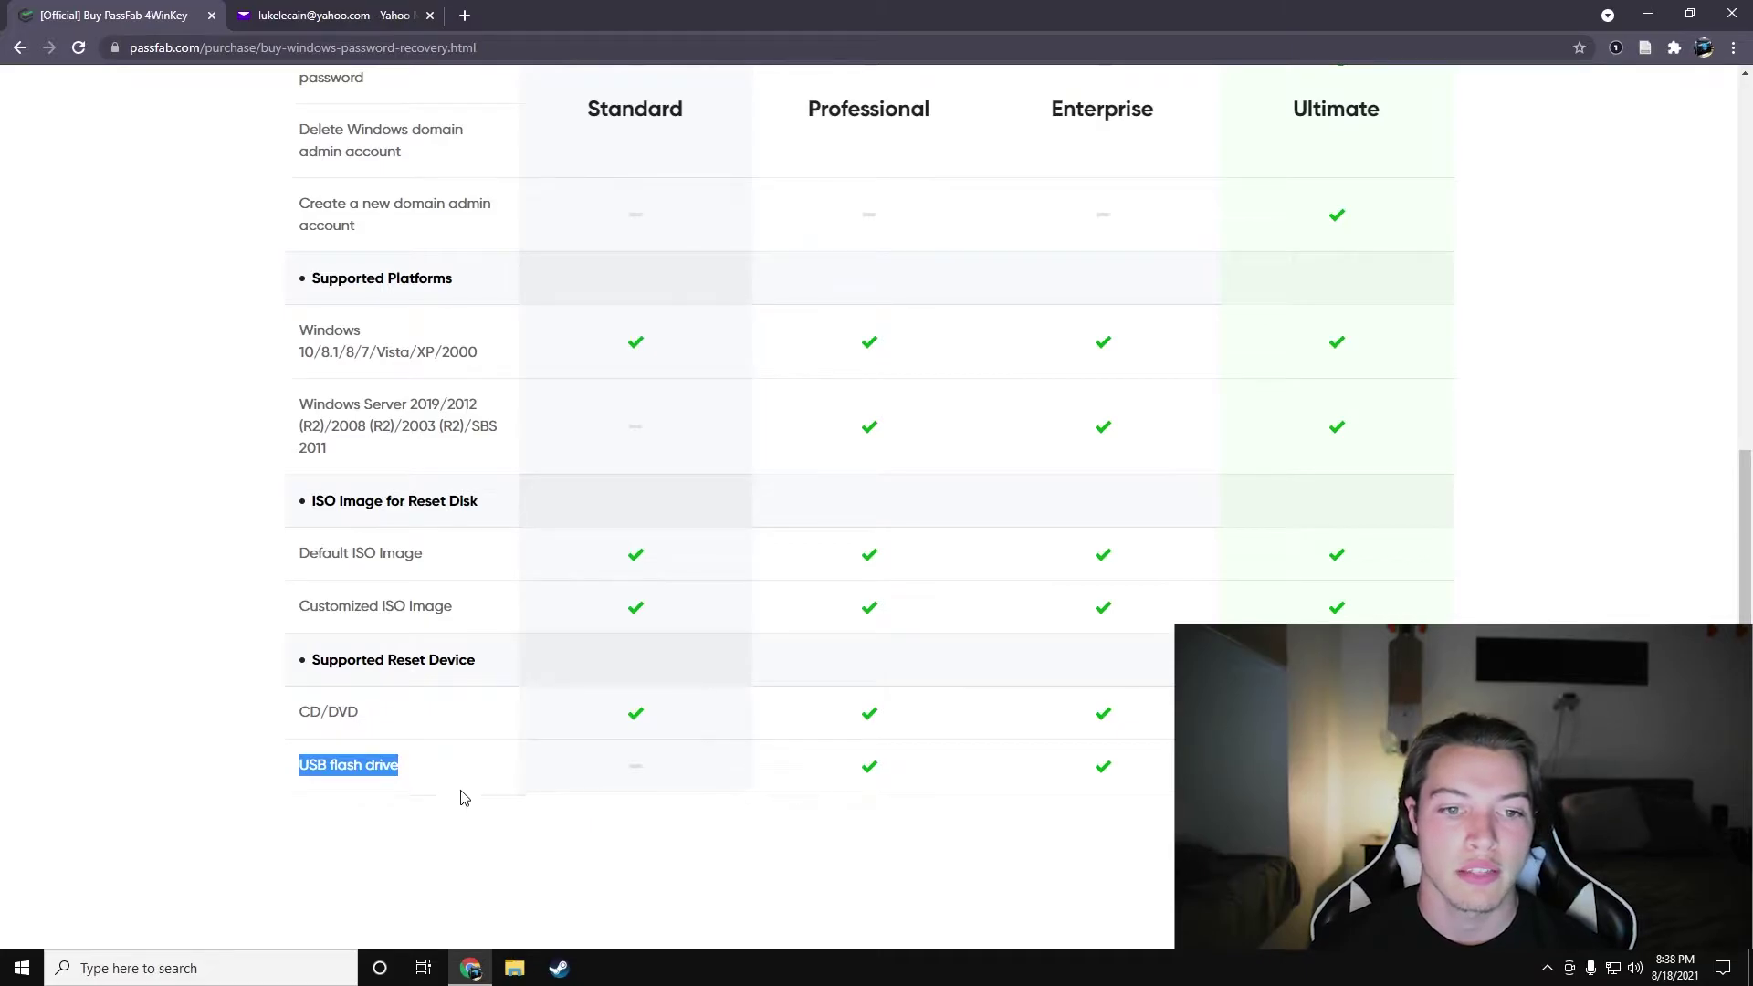
Step: Go back to the passfab.com homepage and show the 4WinKey carousel slide again
{"action": "scroll", "coordinate": [485, 775], "scroll_direction": "up", "scroll_amount": 15}
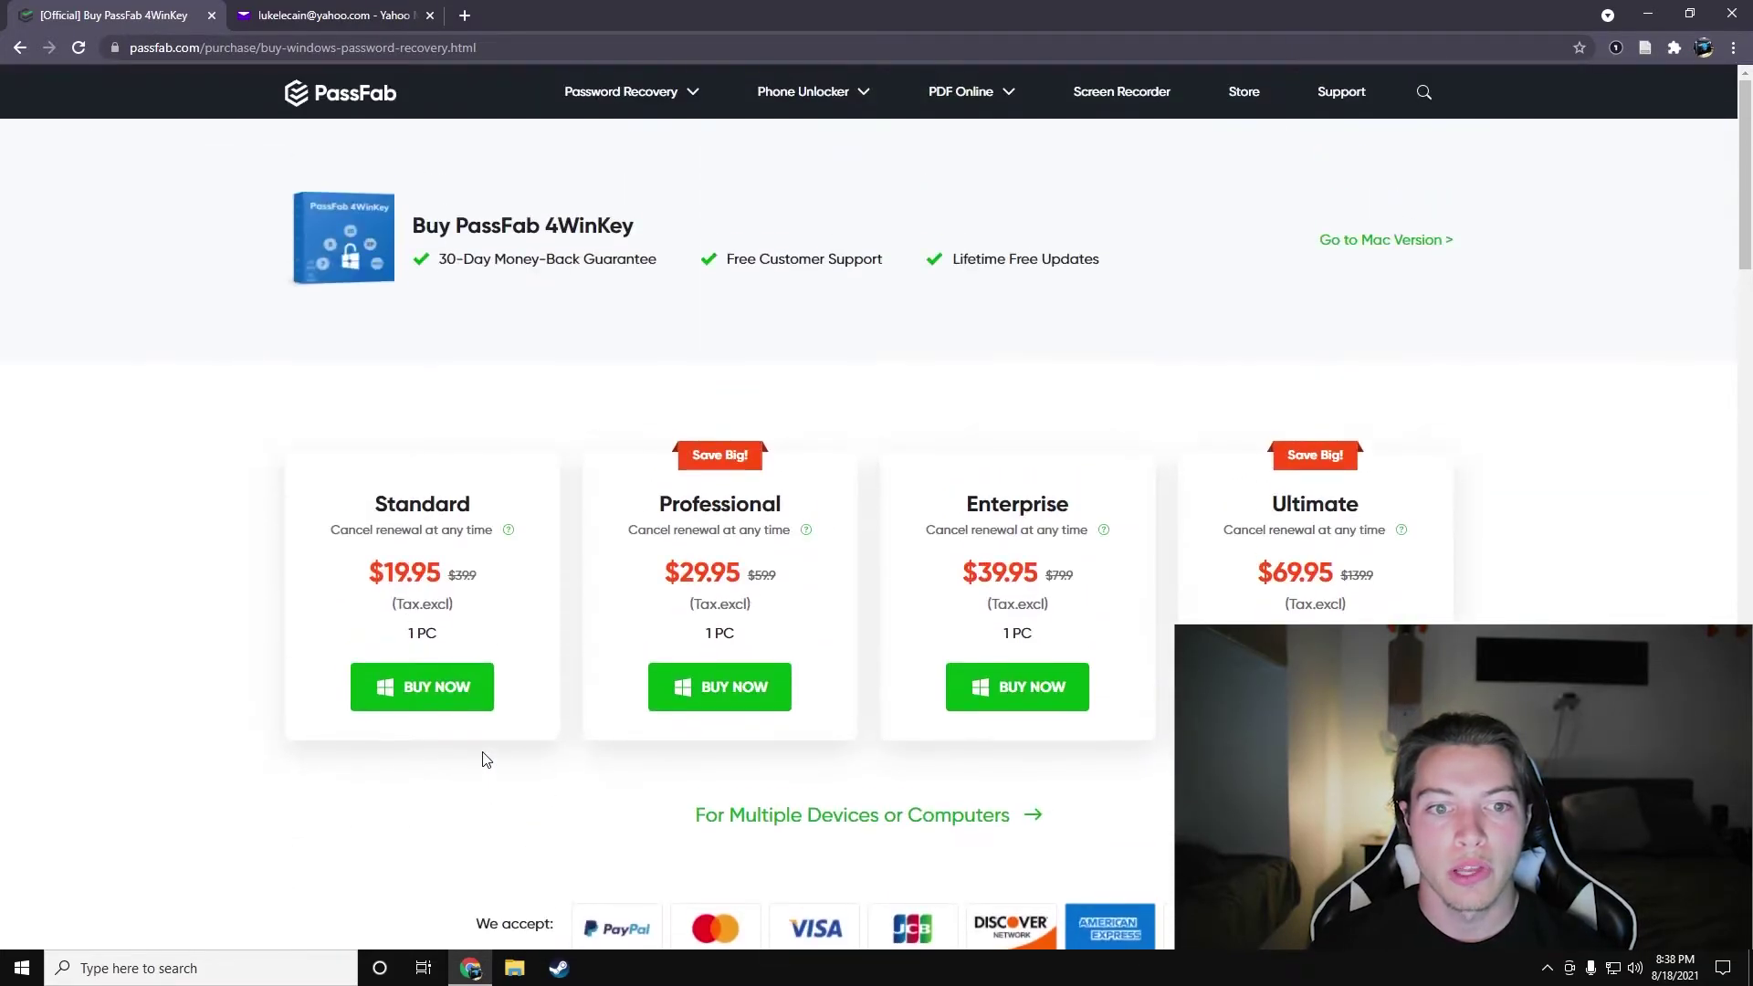
{"action": "left_click", "coordinate": [19, 47]}
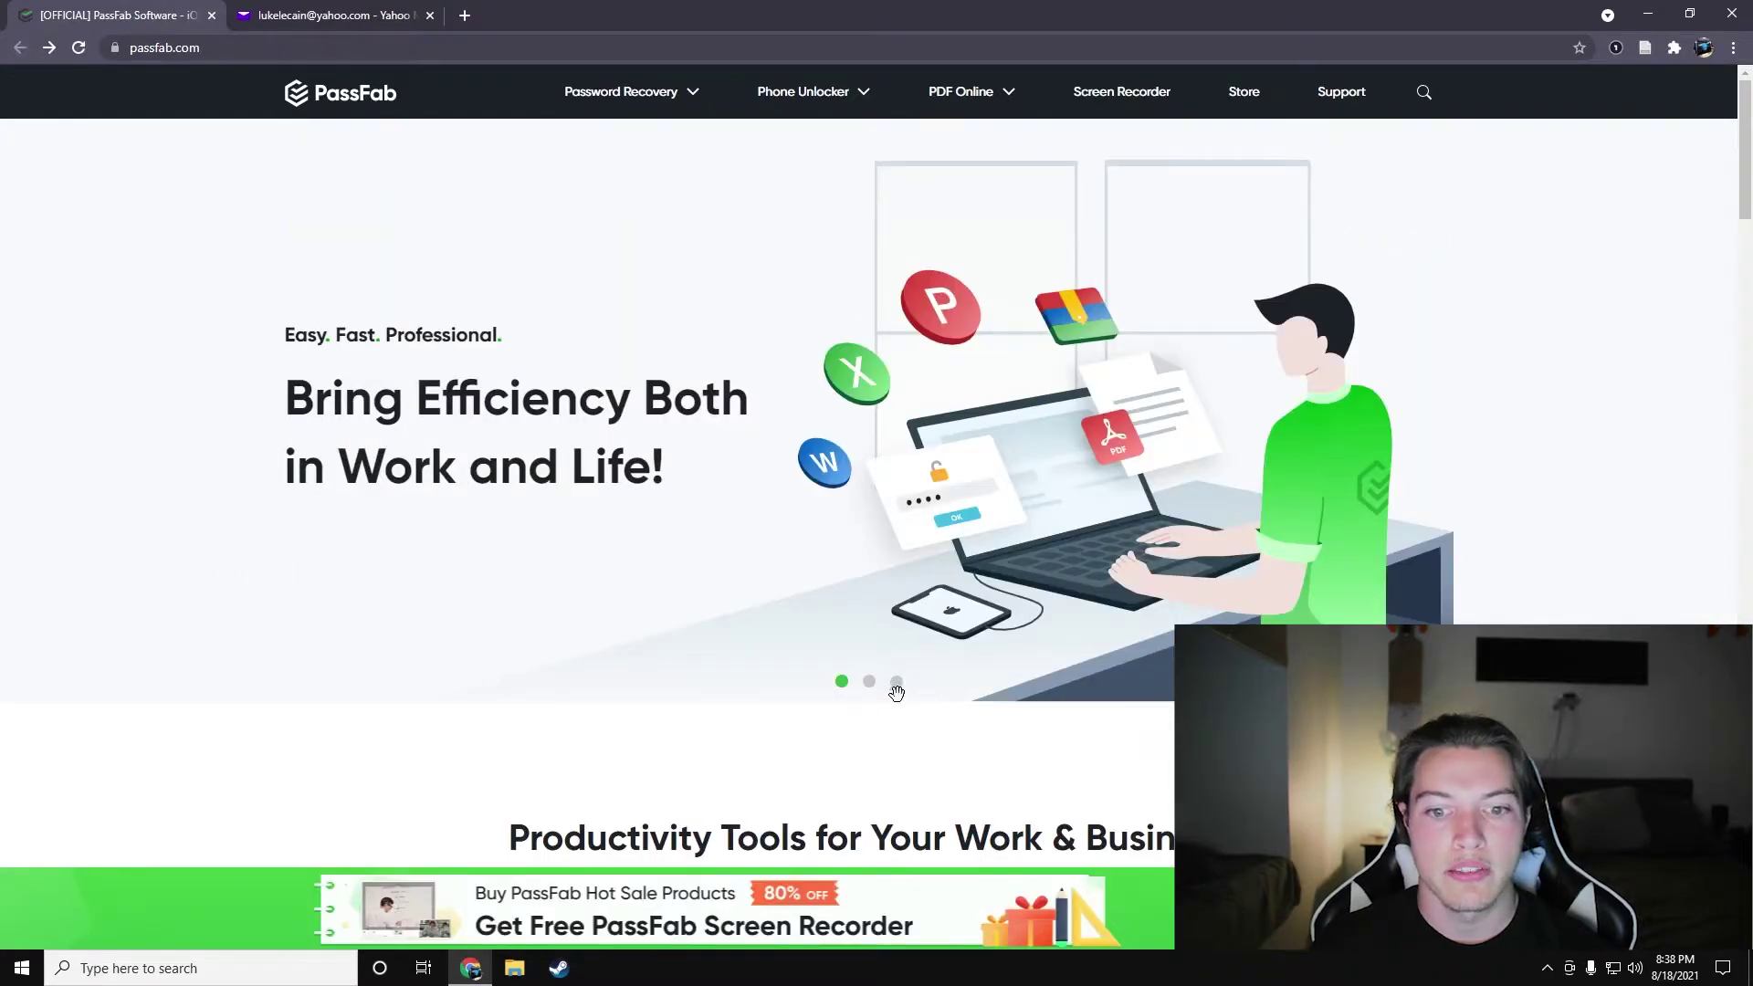
{"action": "left_click", "coordinate": [896, 685]}
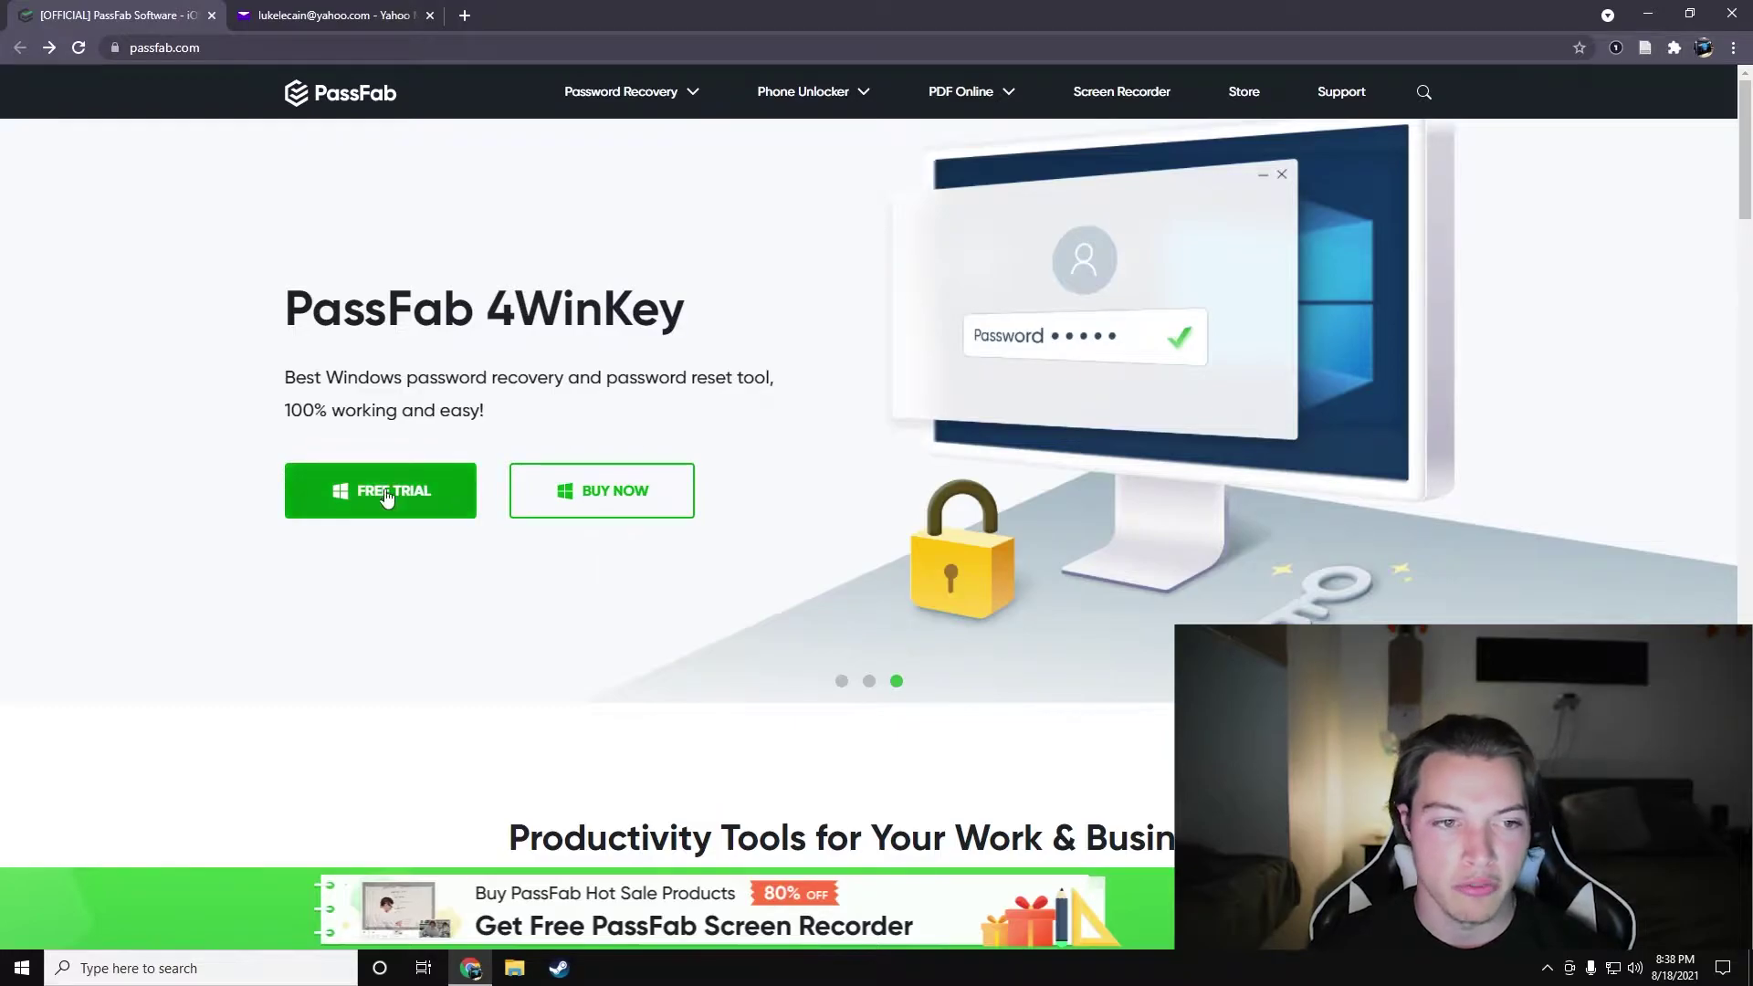
Step: Download the 4WinKey free trial installer (4winkey_1721.exe) from the homepage's 4WinKey slide
{"action": "left_click", "coordinate": [129, 47]}
{"action": "left_click", "coordinate": [226, 47]}
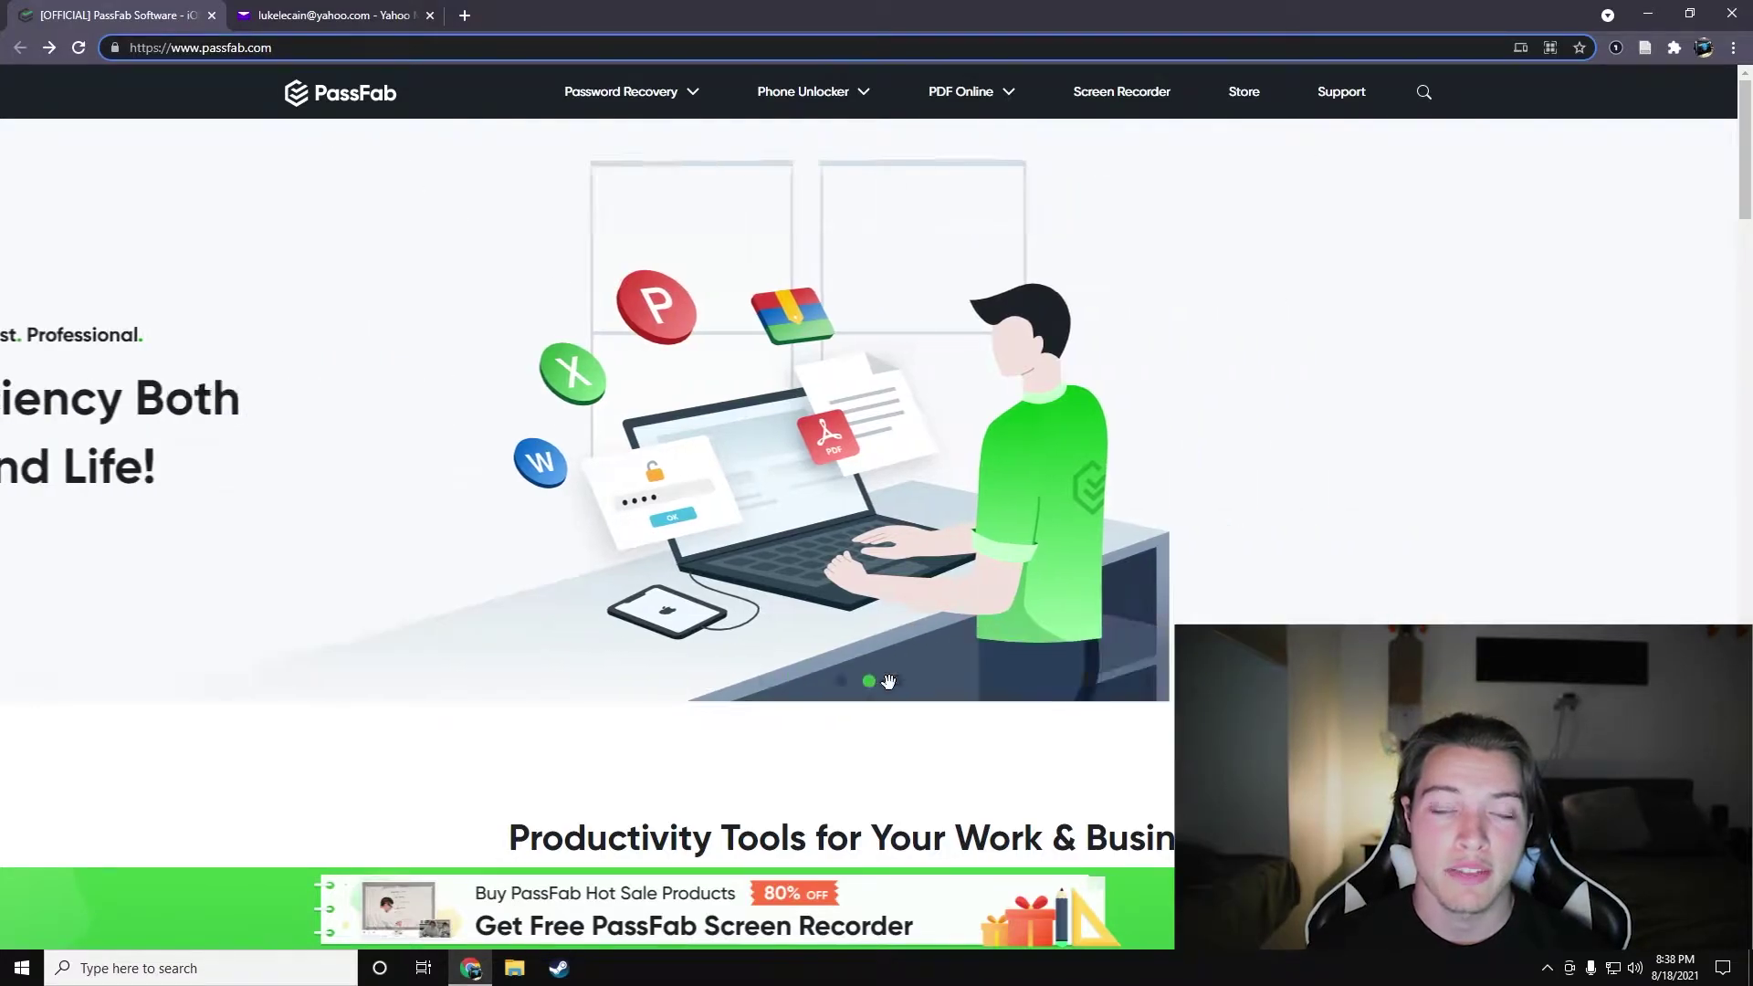
{"action": "left_click", "coordinate": [896, 686]}
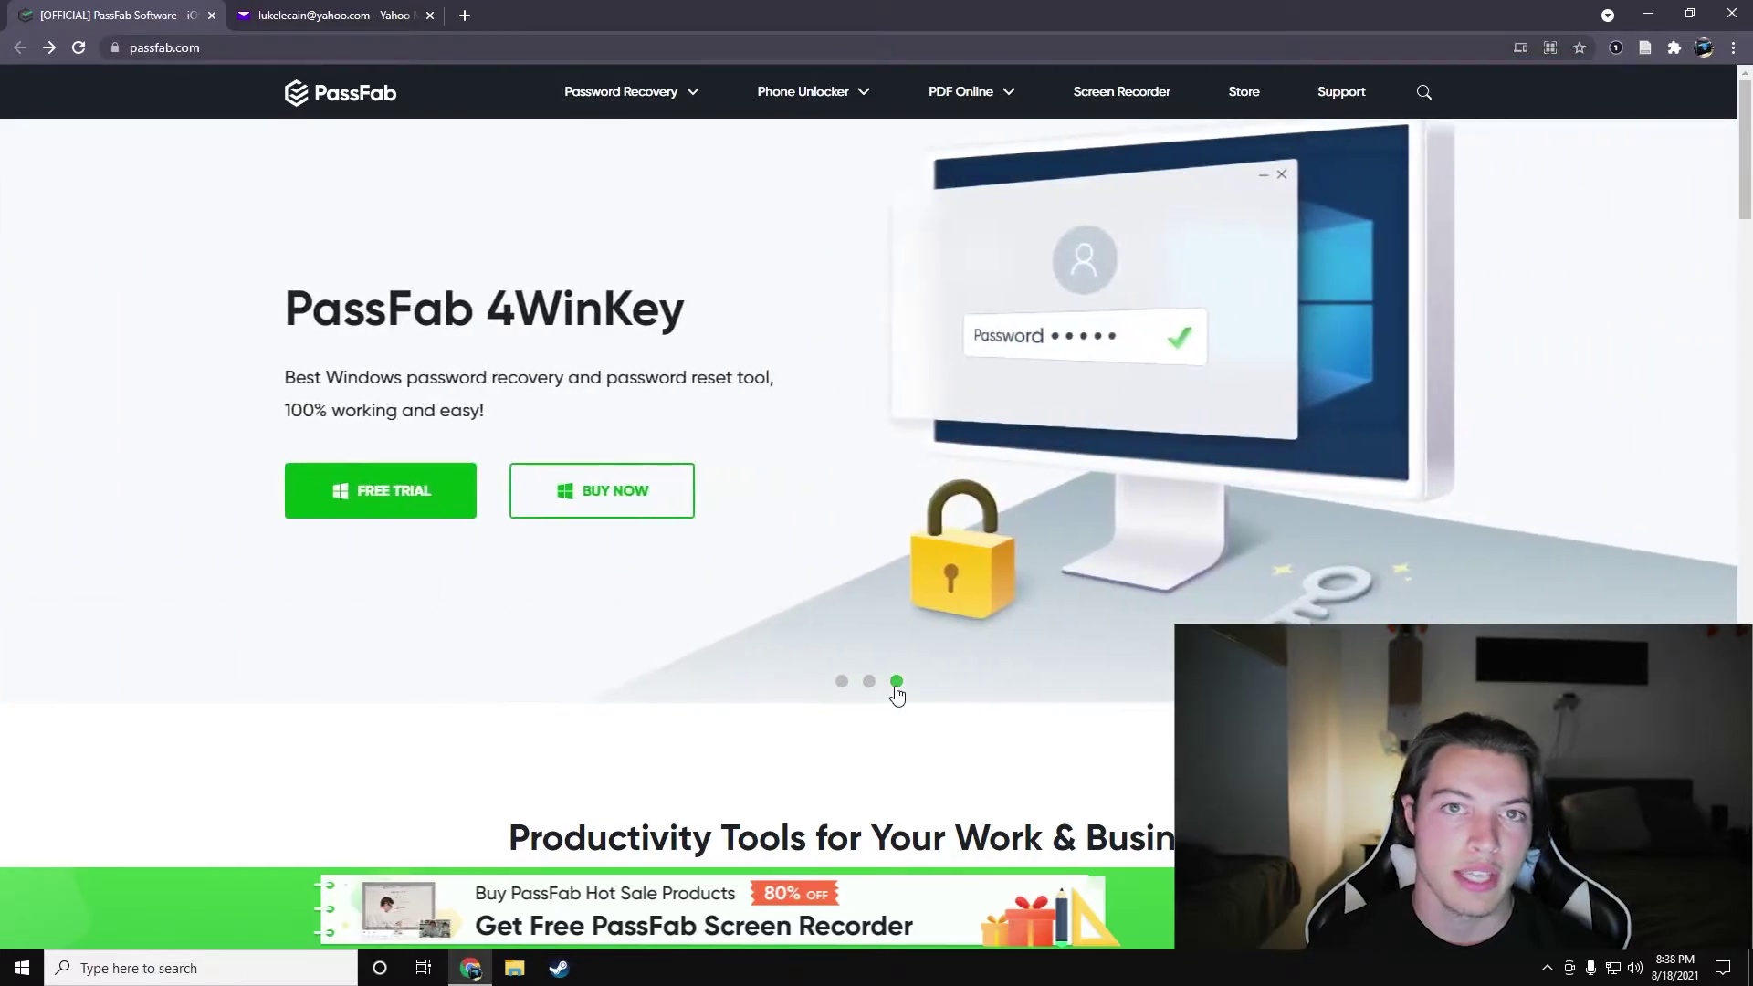
{"action": "left_click", "coordinate": [453, 499]}
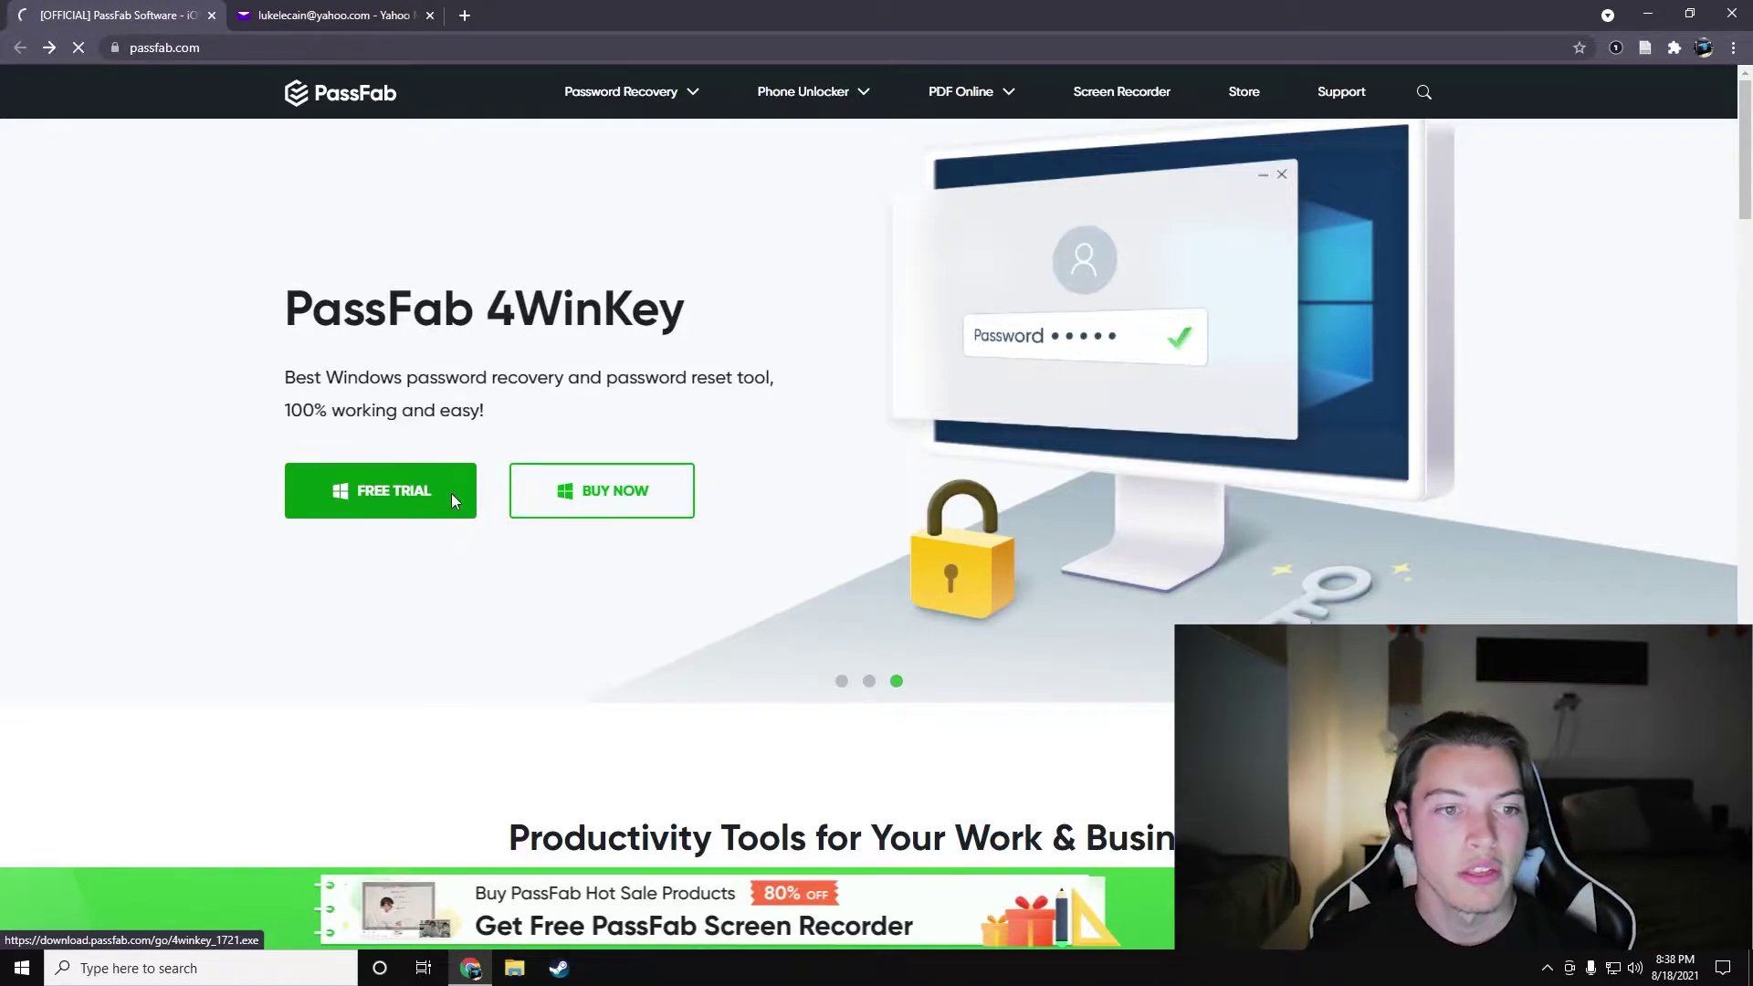
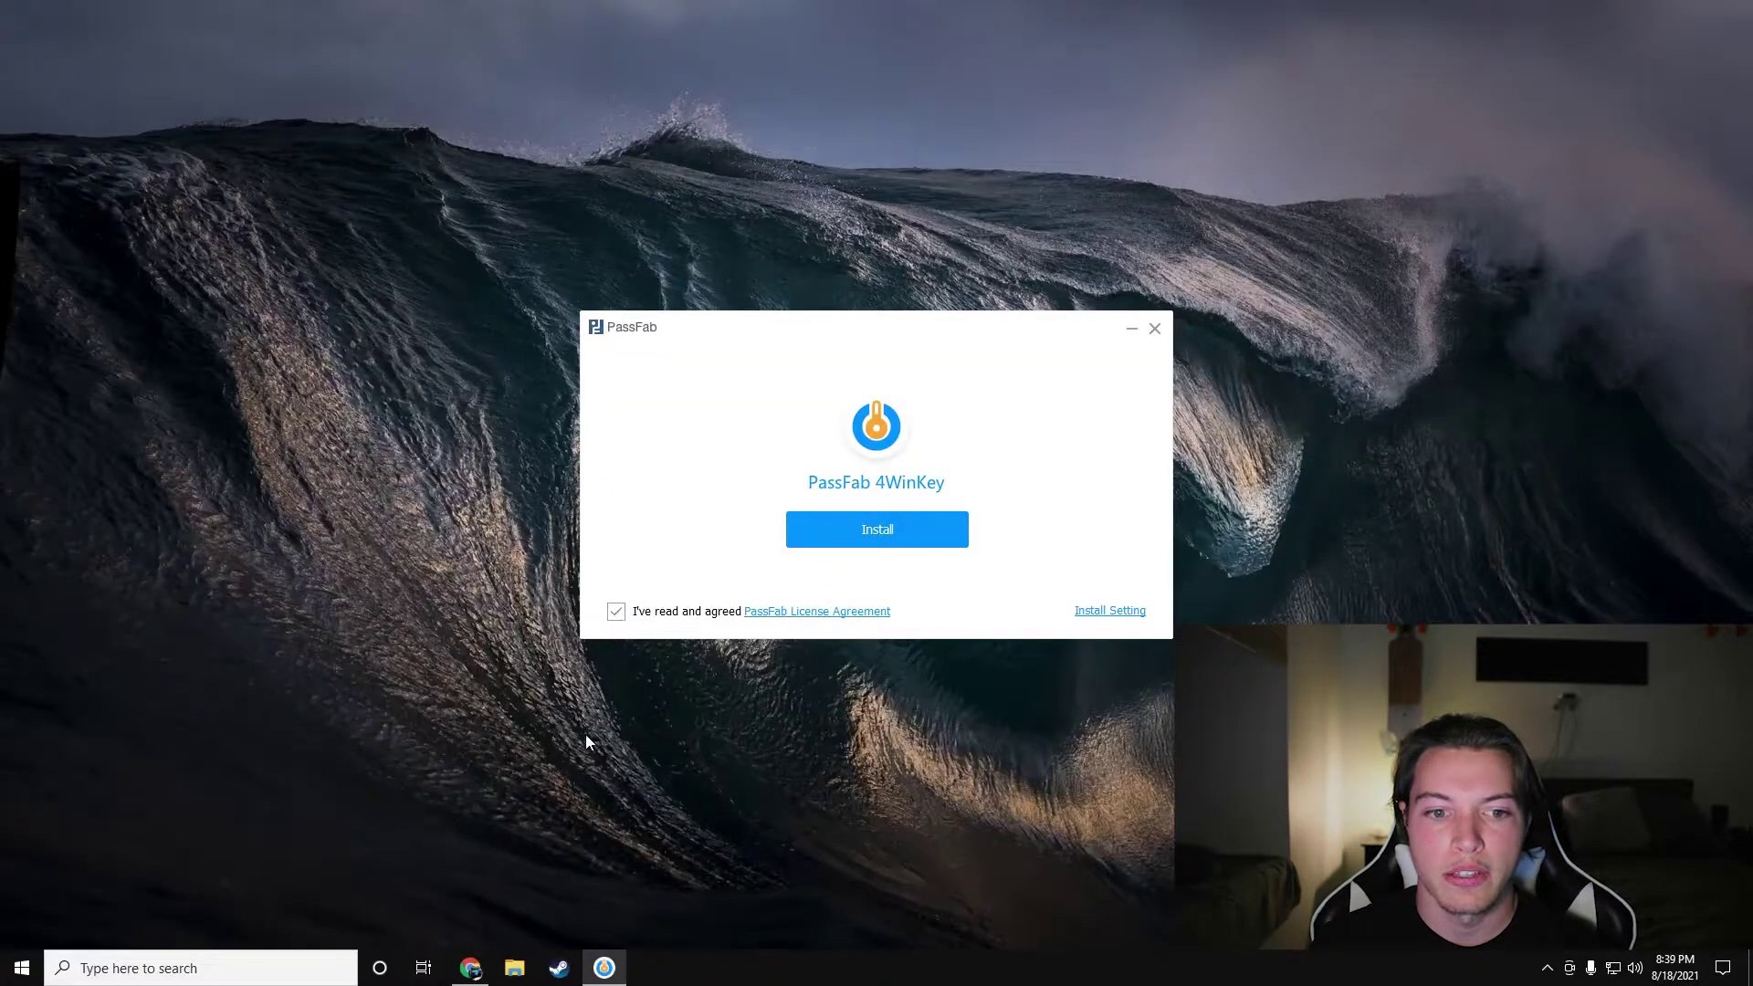
Step: Untick the customer experience improvement plan and install 4WinKey to C:\Program Files (x86)\PassFab
{"action": "left_click", "coordinate": [1094, 614]}
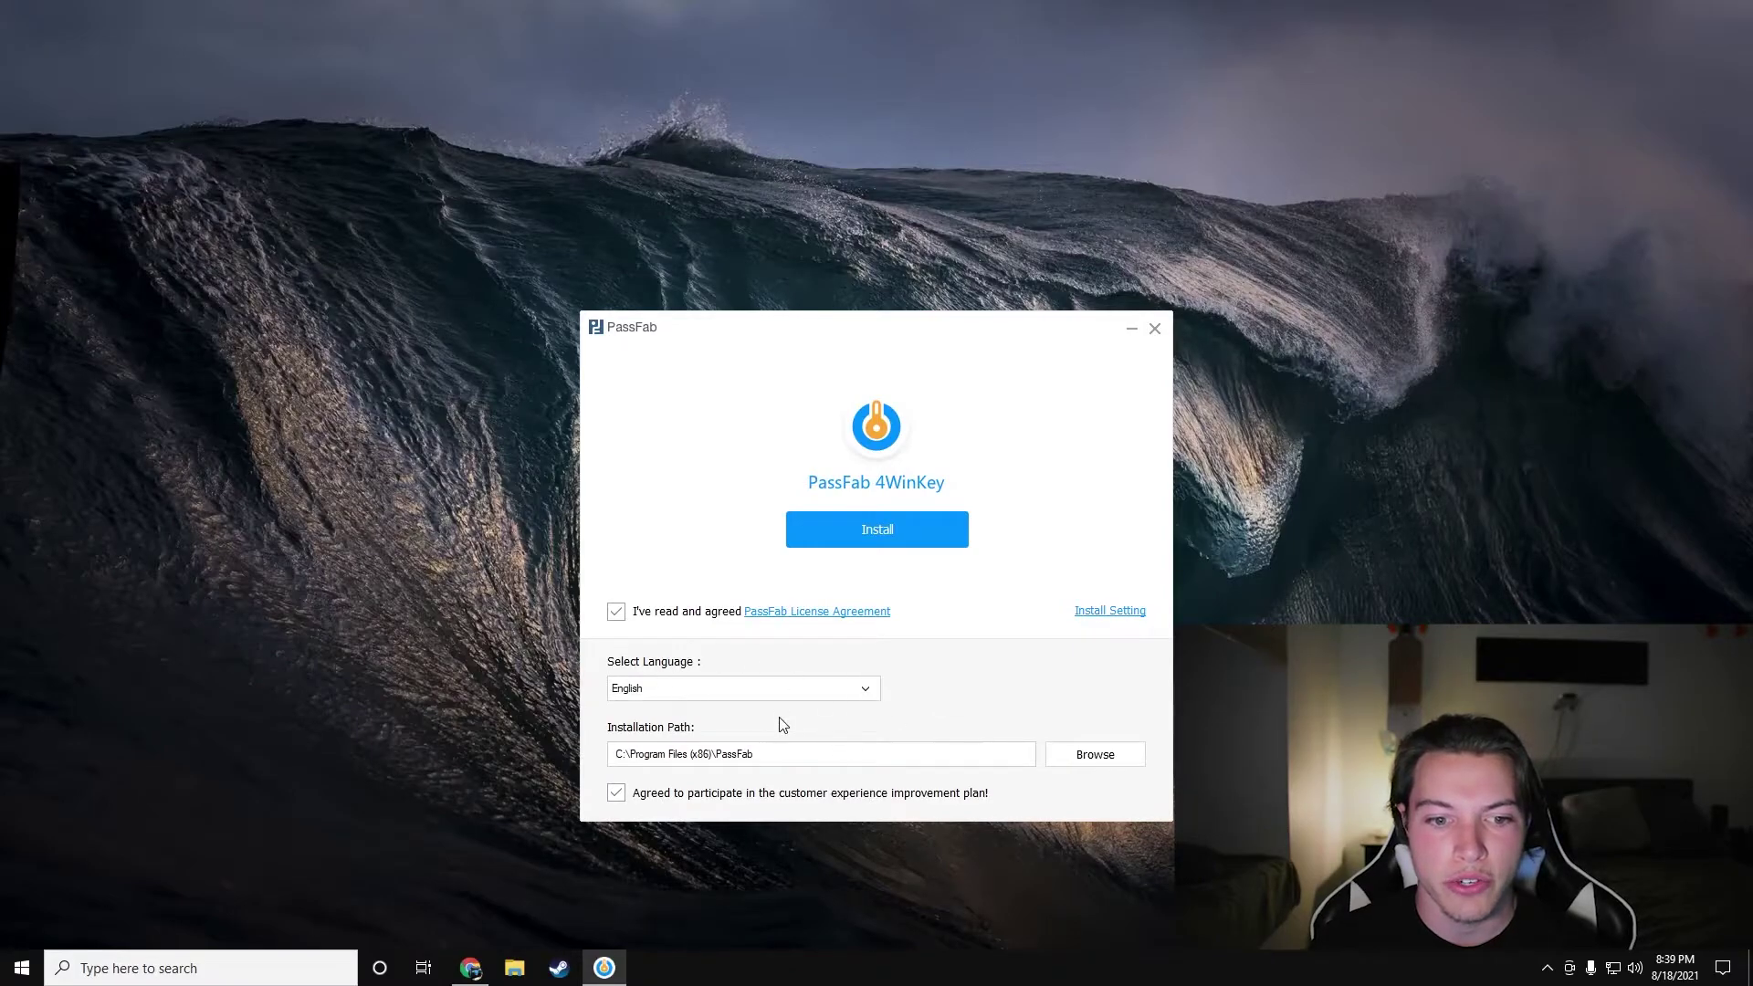
{"action": "left_click", "coordinate": [615, 794]}
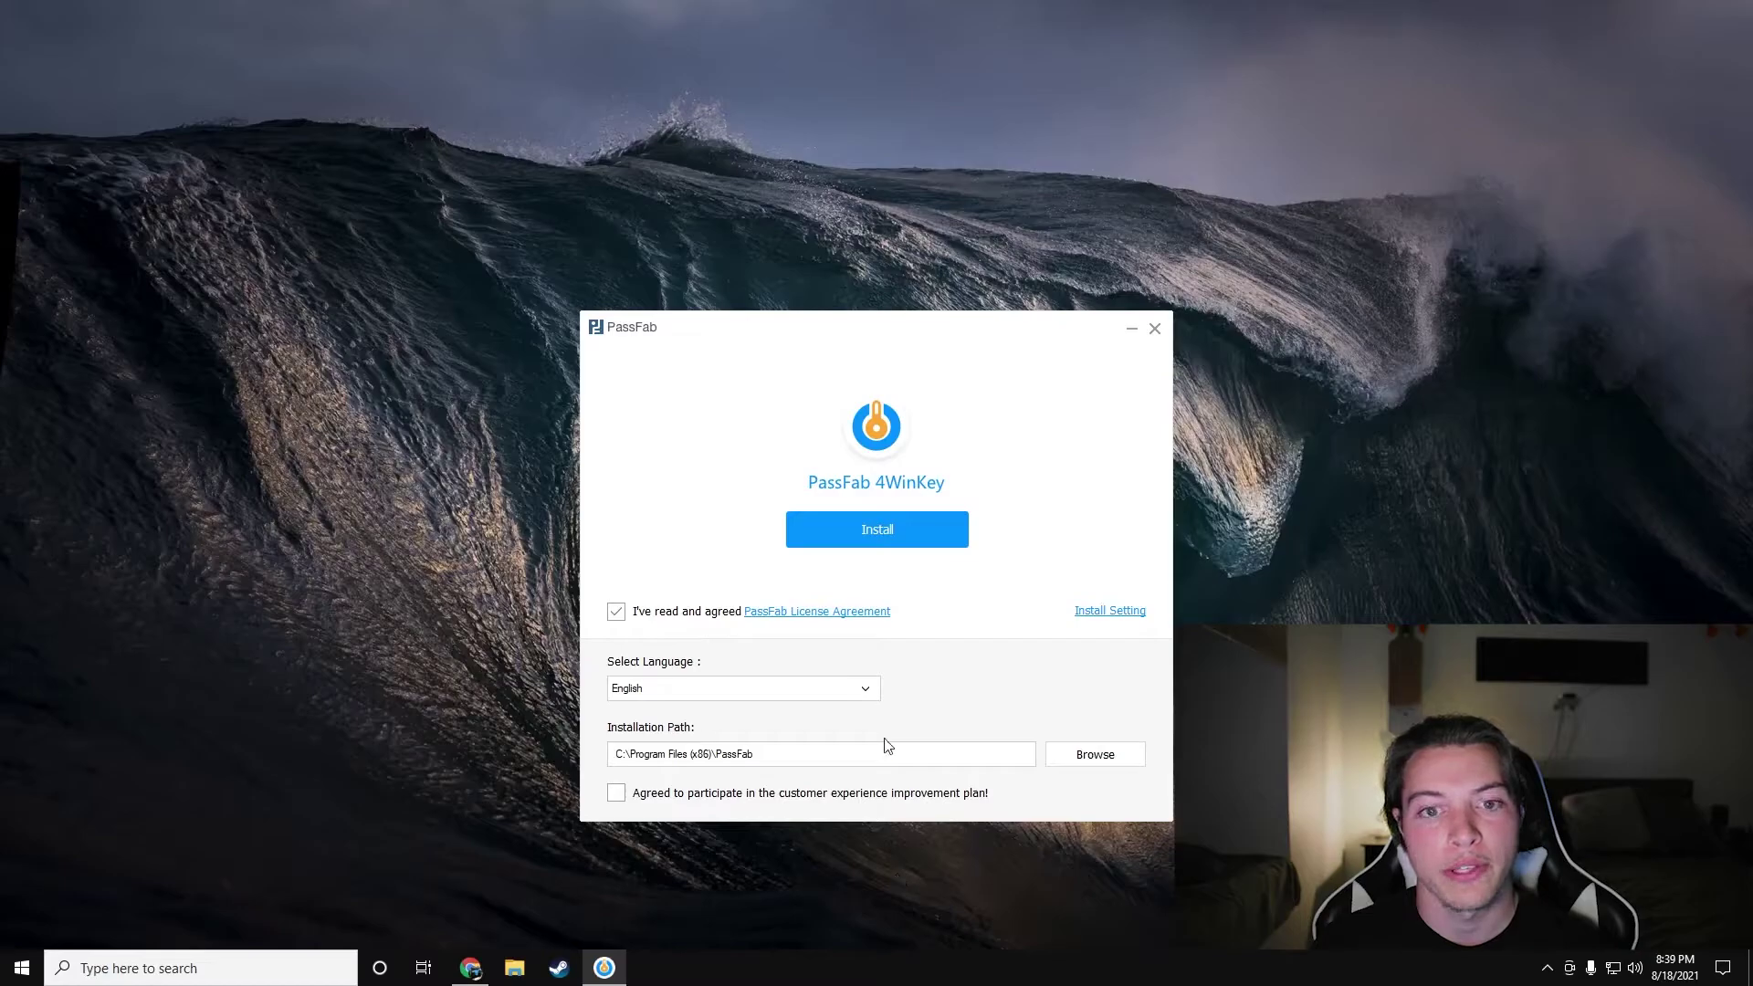
{"action": "left_click", "coordinate": [901, 540]}
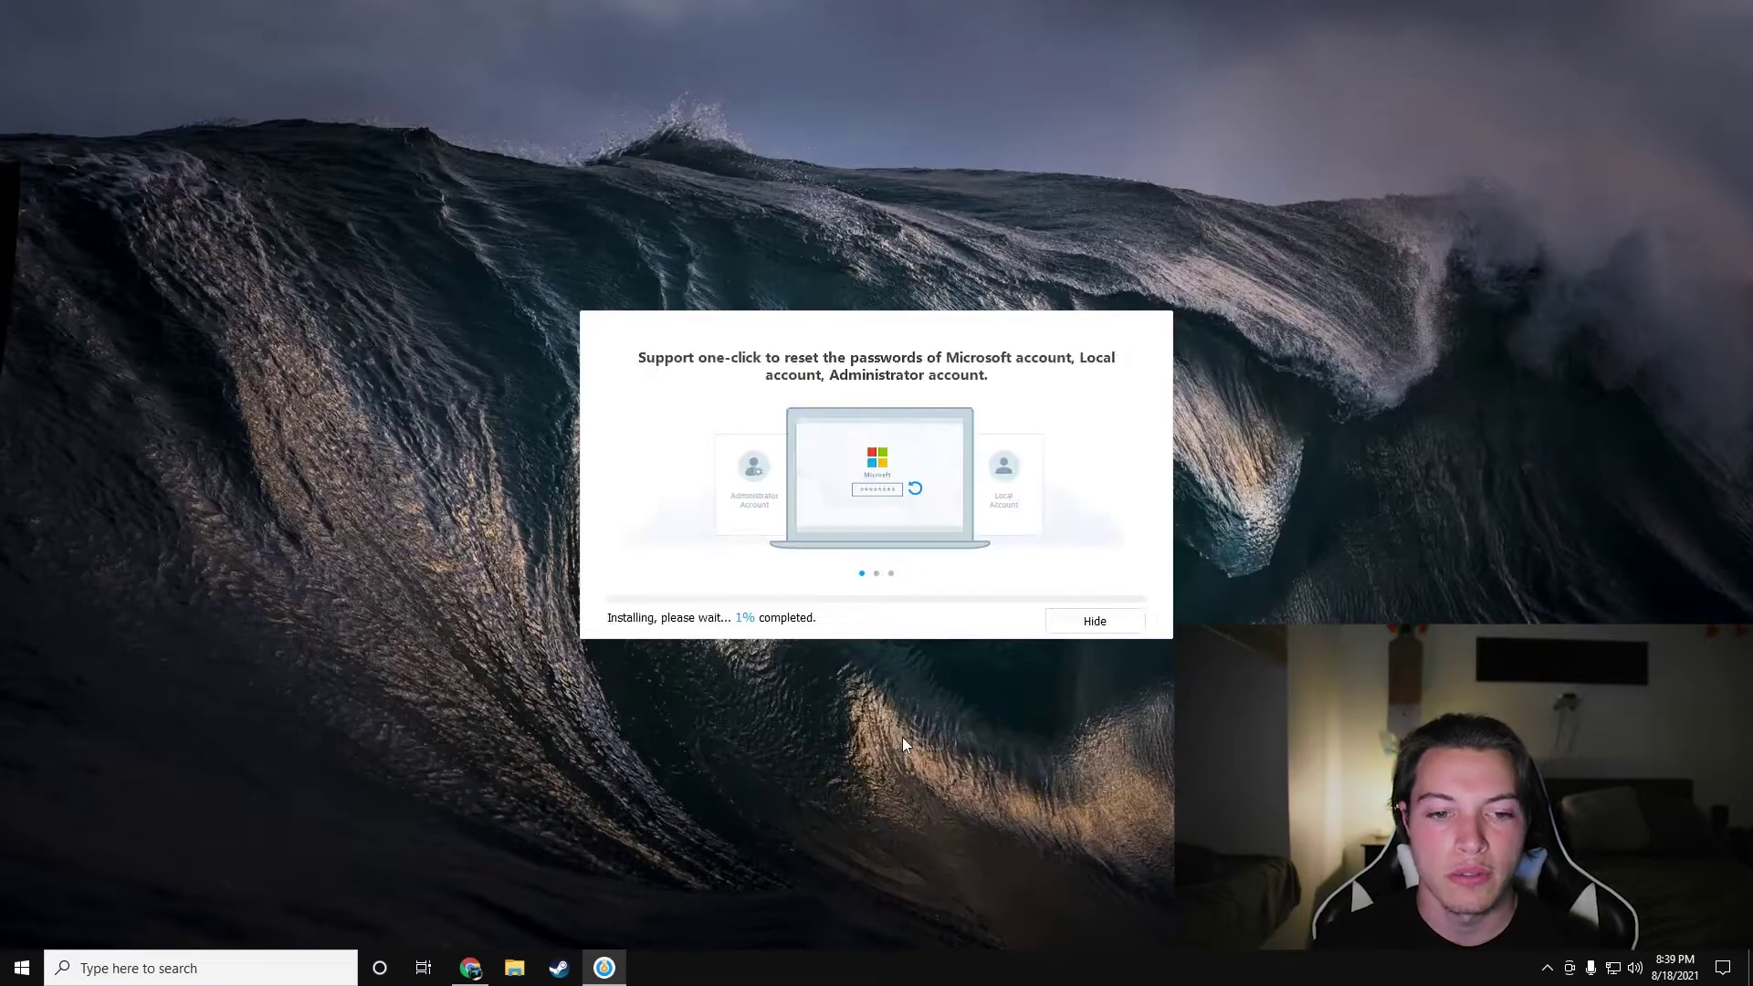
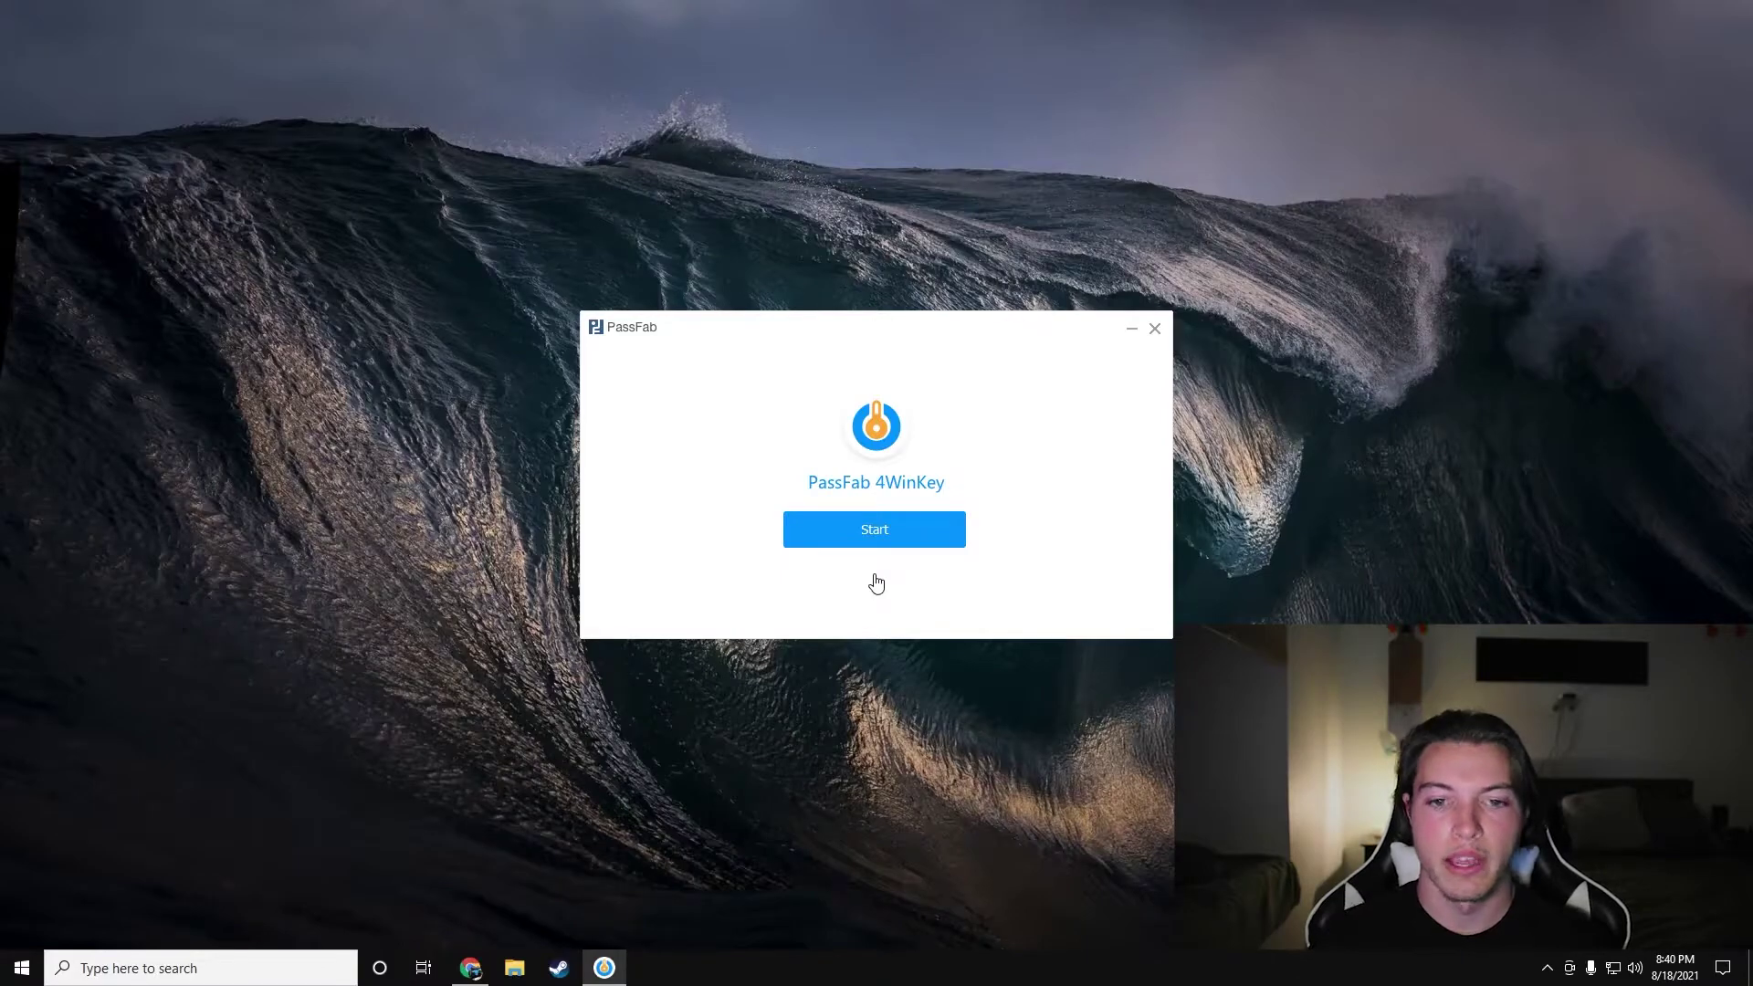
Step: Start PassFab 4WinKey to reach the boot-disk screen offering CD/DVD or USB flash drive
{"action": "left_click", "coordinate": [892, 536]}
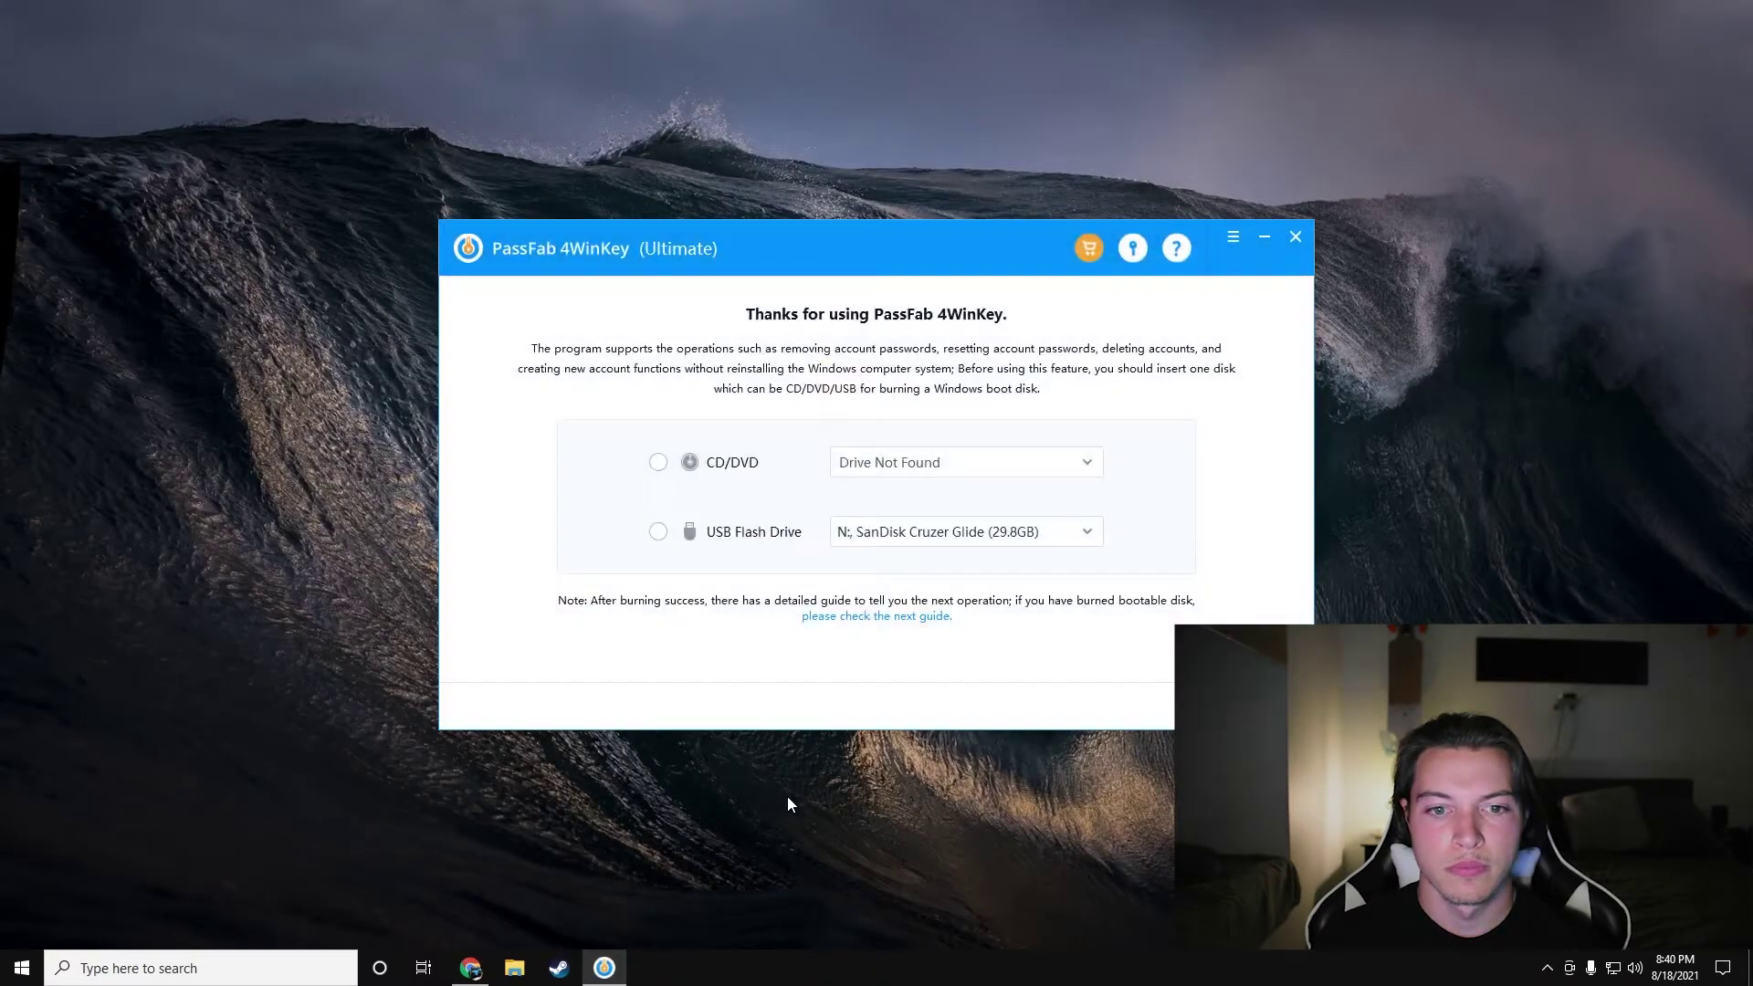
Step: Choose USB Flash Drive as the burn target and check the Ultimate licence details
{"action": "left_click", "coordinate": [658, 531]}
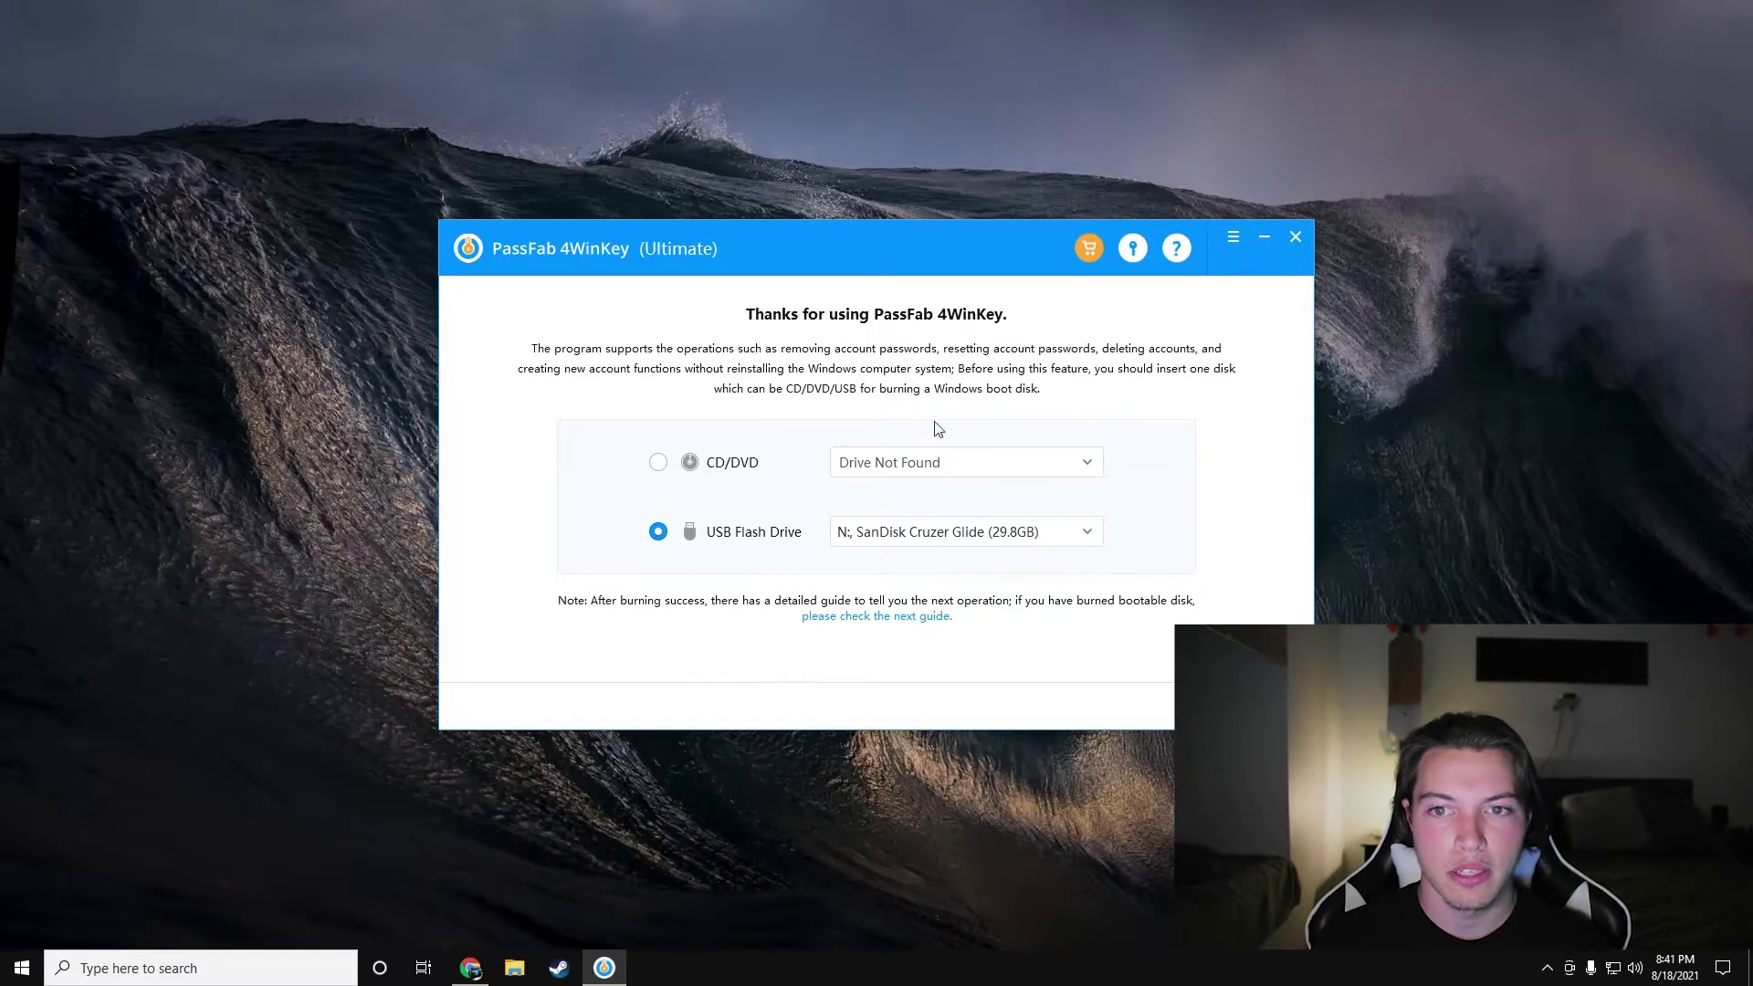
{"action": "left_click", "coordinate": [1132, 251]}
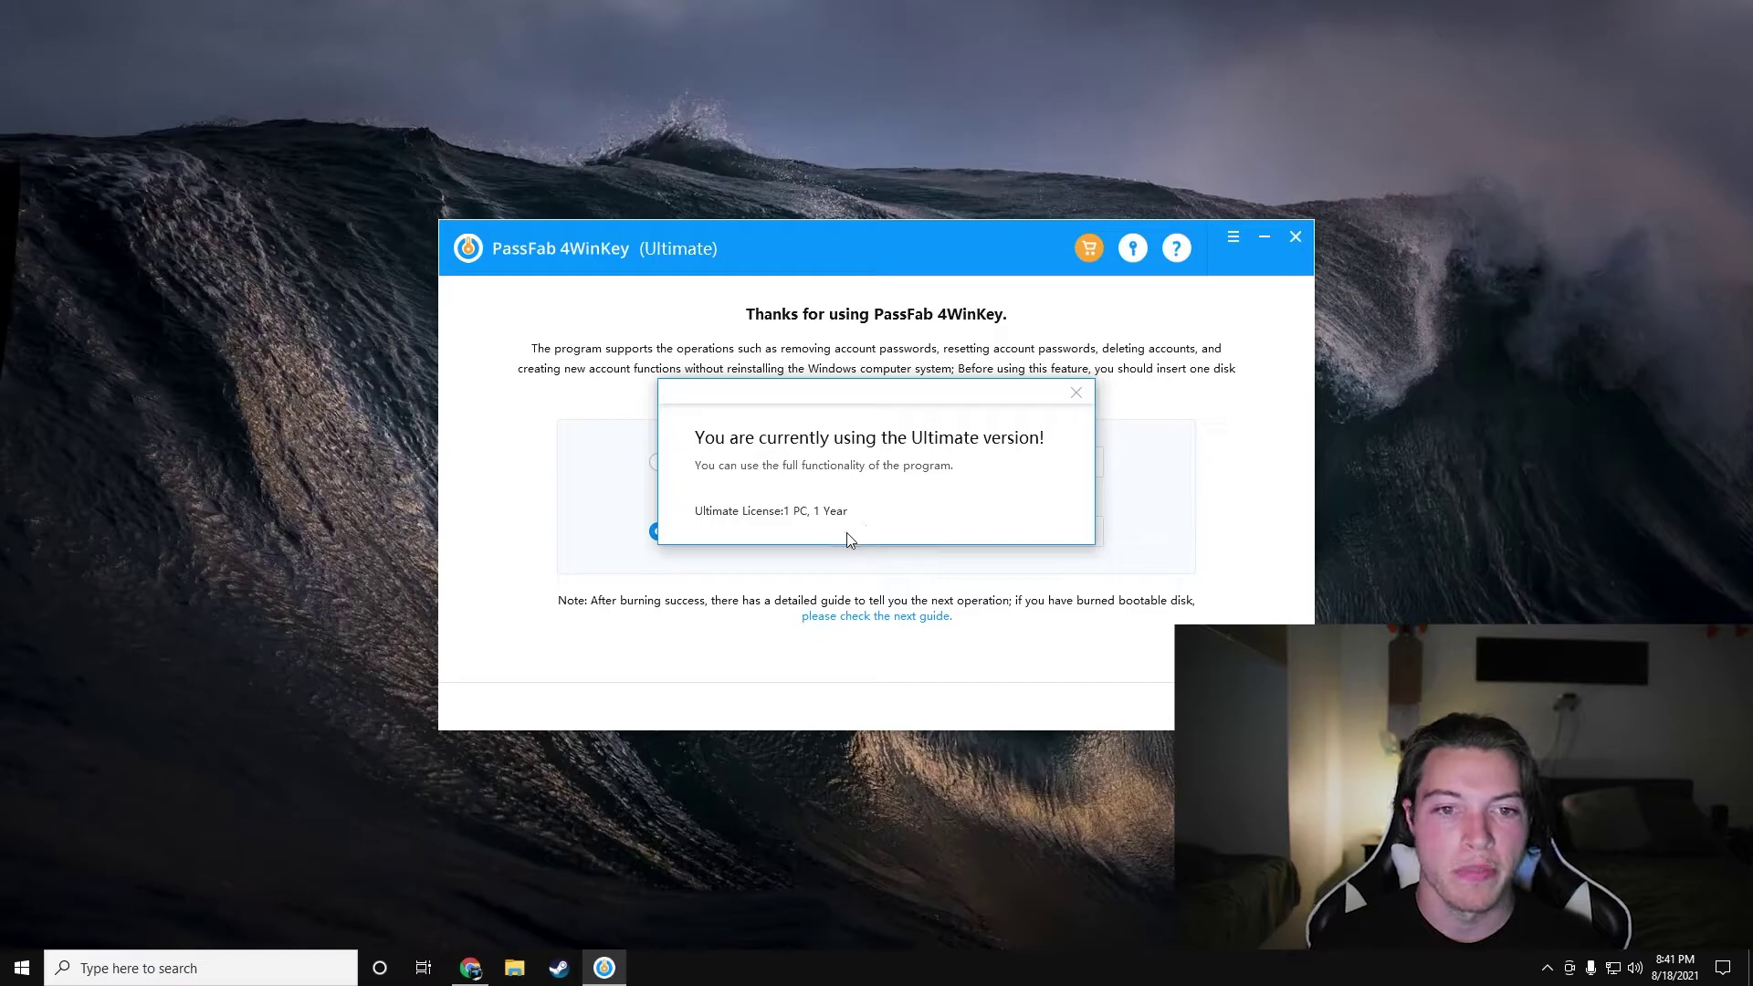
{"action": "left_click_drag", "start_coordinate": [931, 403], "coordinate": [936, 294]}
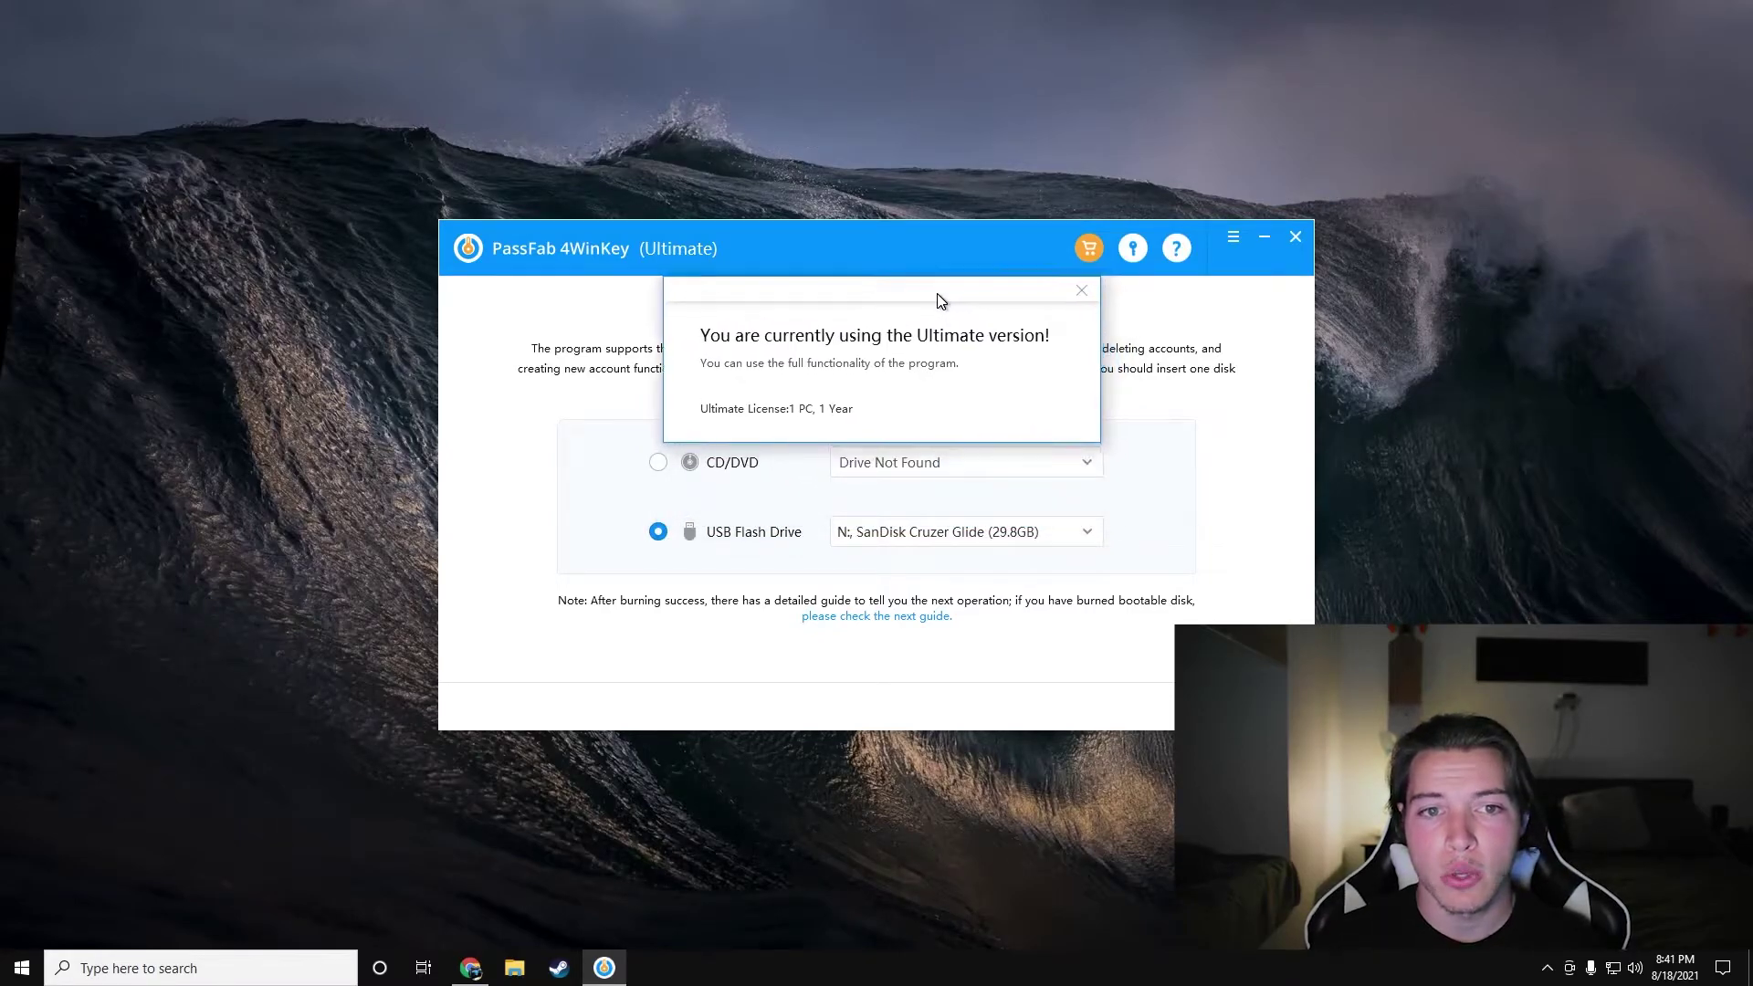
Step: Dismiss the licence notice and burn the boot disk to the SanDisk USB, confirming the erase
{"action": "left_click", "coordinate": [1082, 292]}
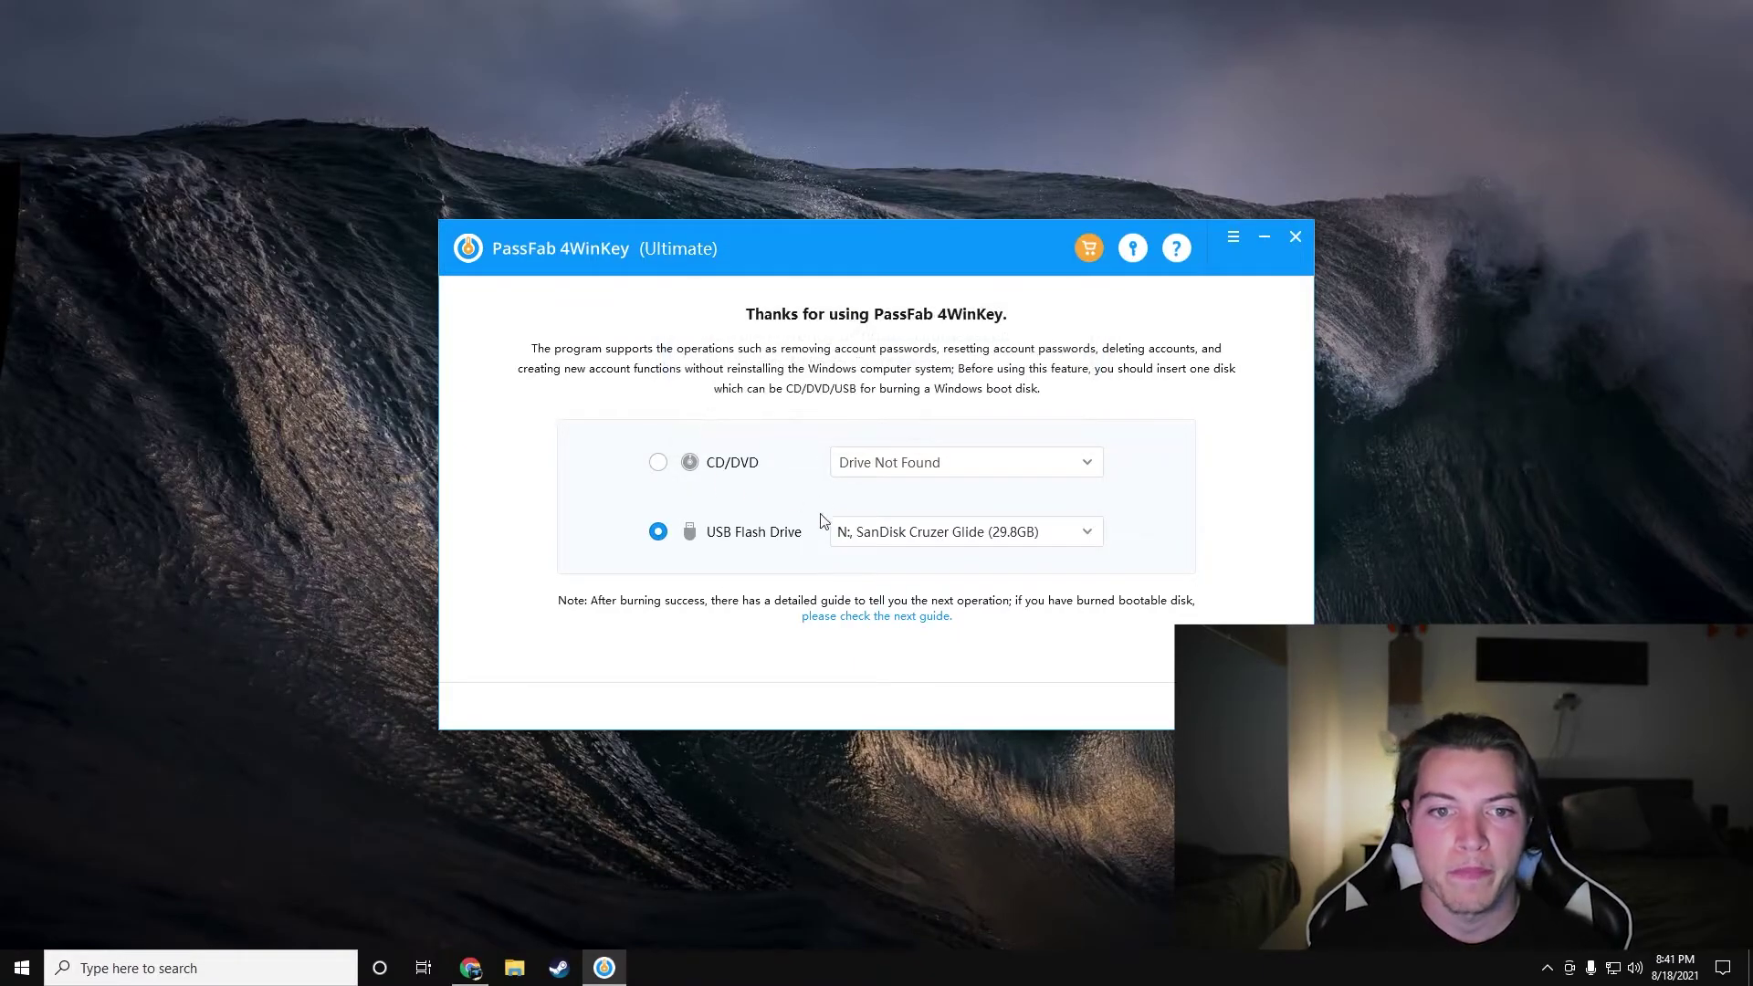
{"action": "left_click", "coordinate": [1242, 705]}
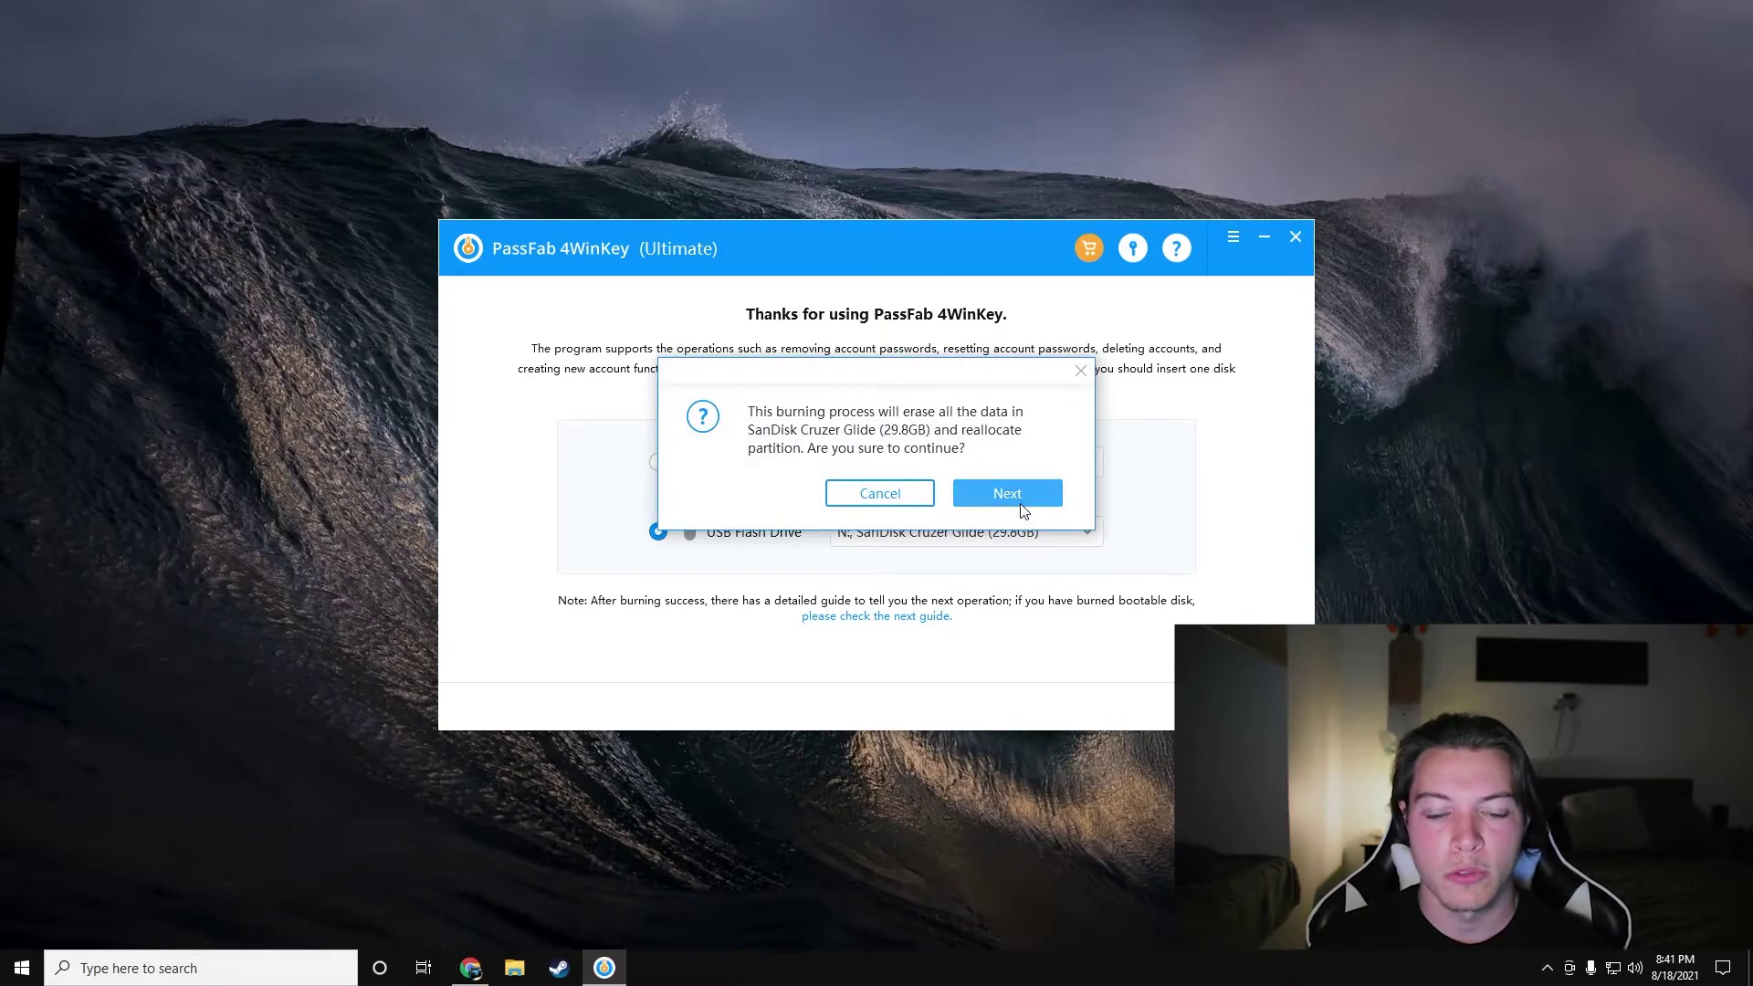
{"action": "left_click", "coordinate": [1020, 495]}
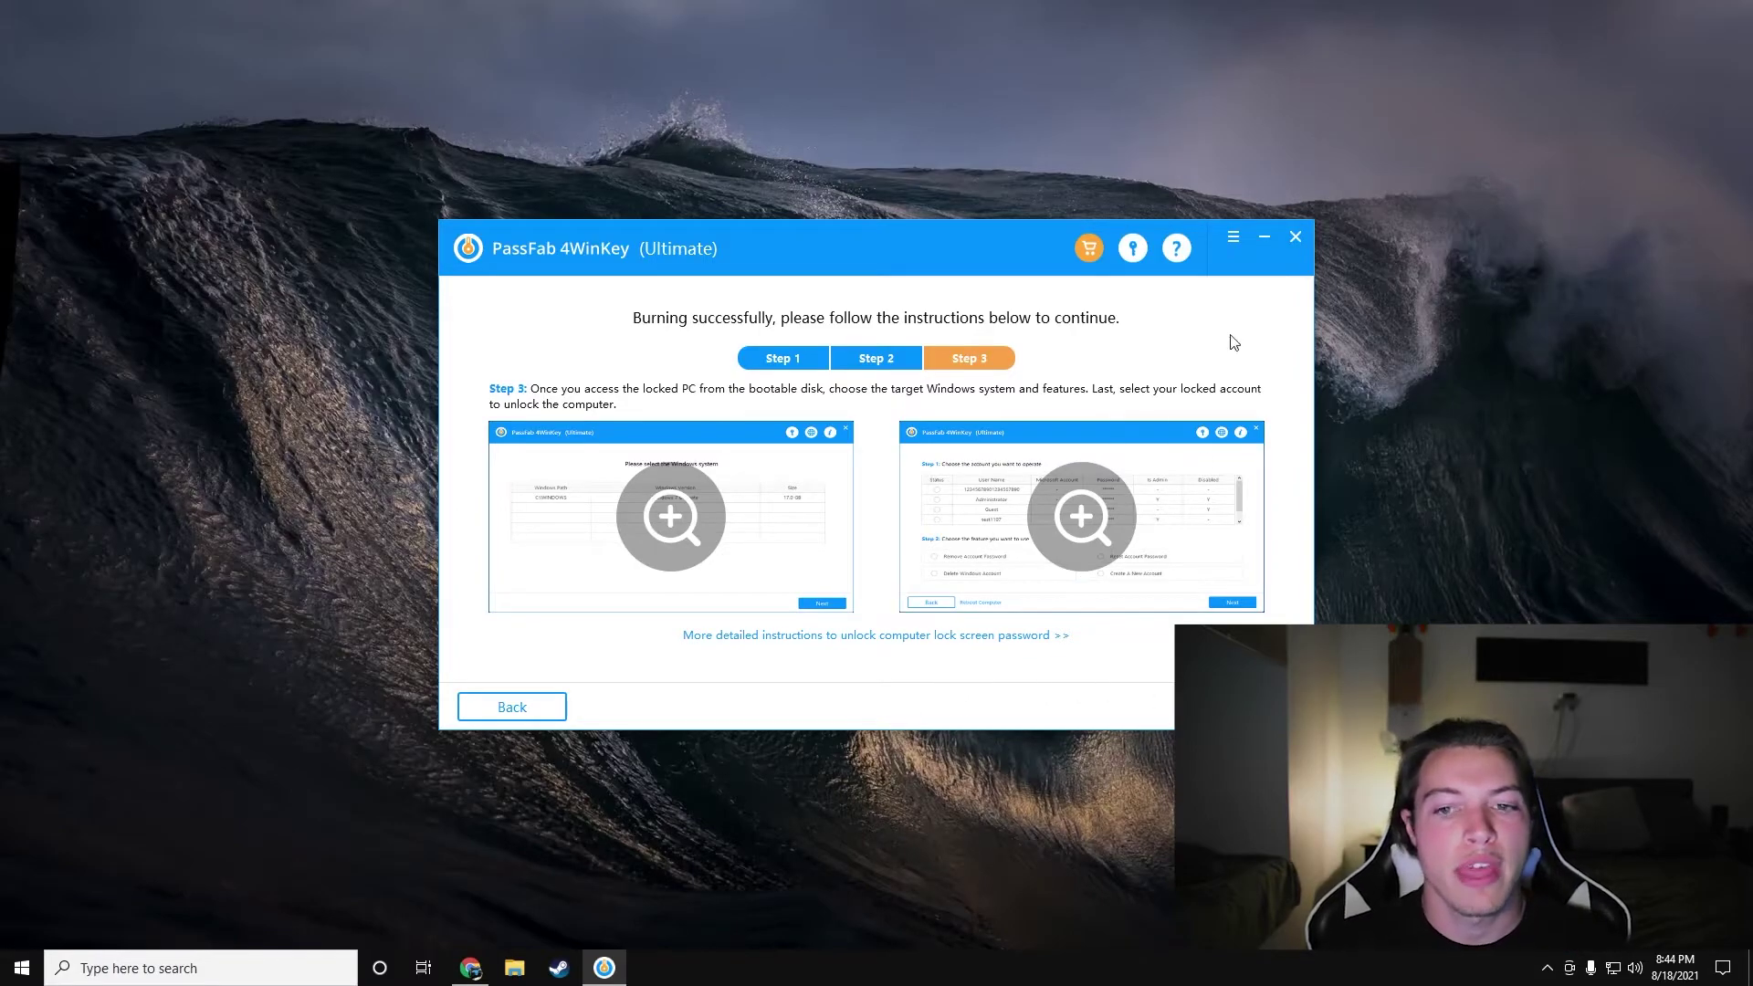
Step: Close PassFab 4WinKey and open Windows Settings from the Start menu
{"action": "left_click", "coordinate": [1294, 237]}
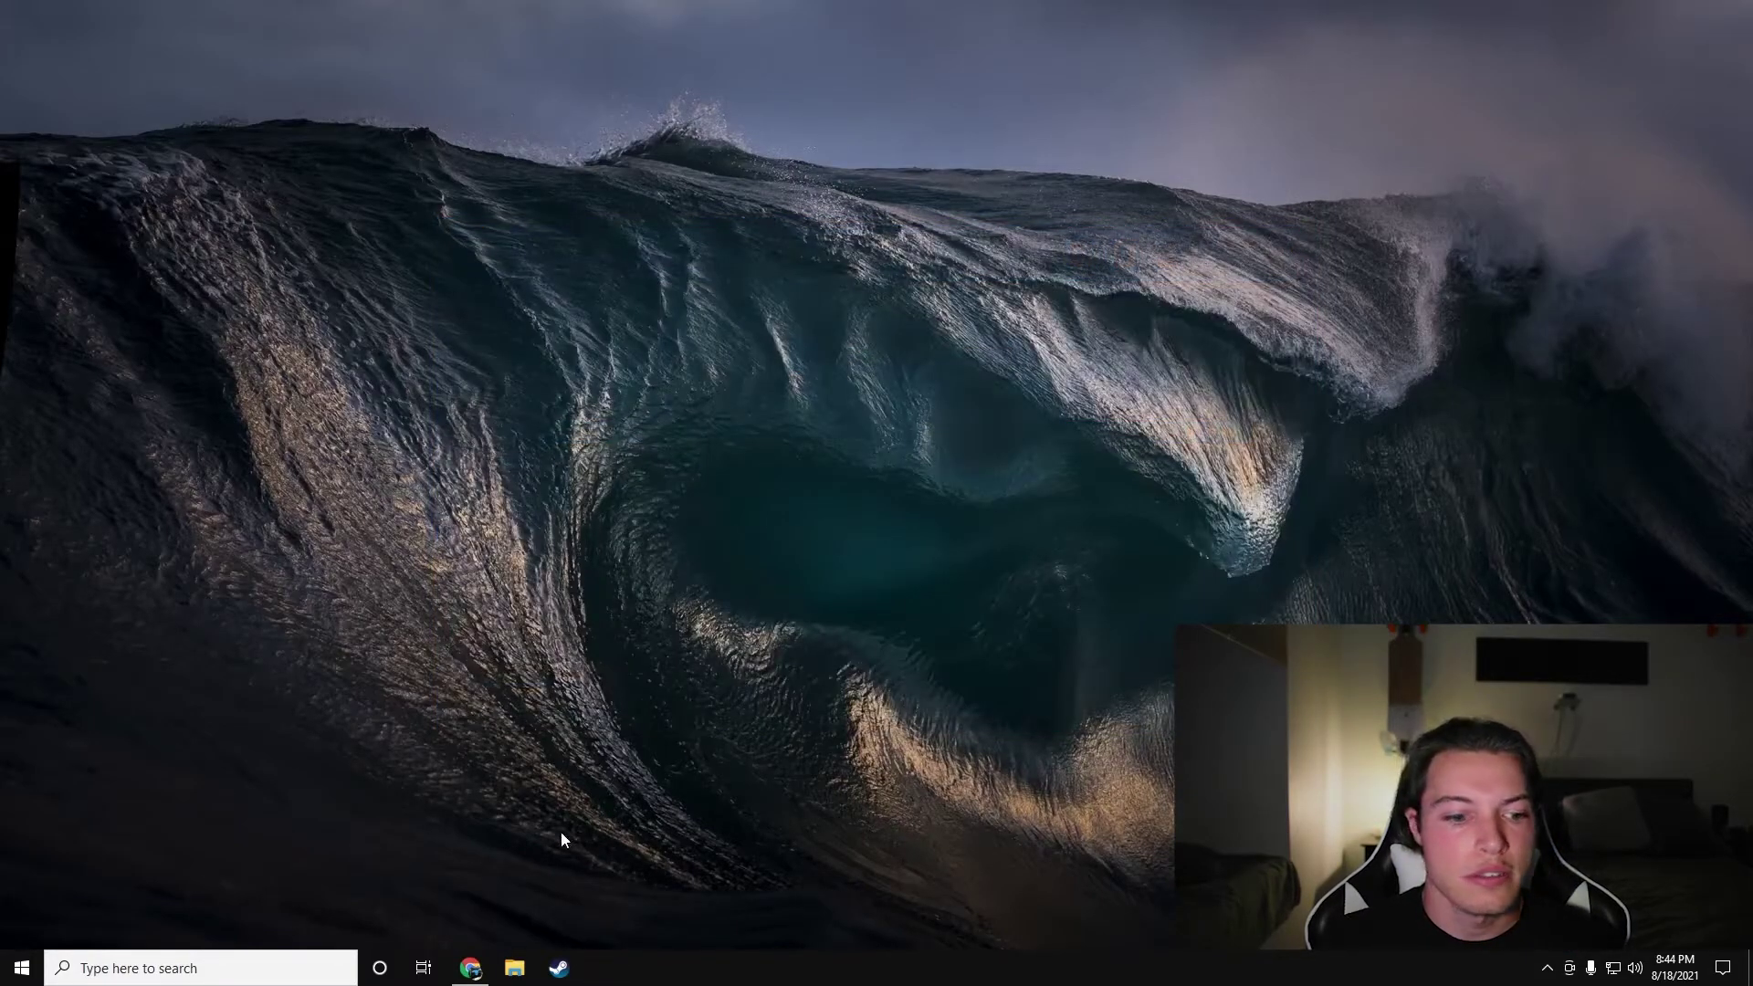
{"action": "mouse_move", "coordinate": [483, 960]}
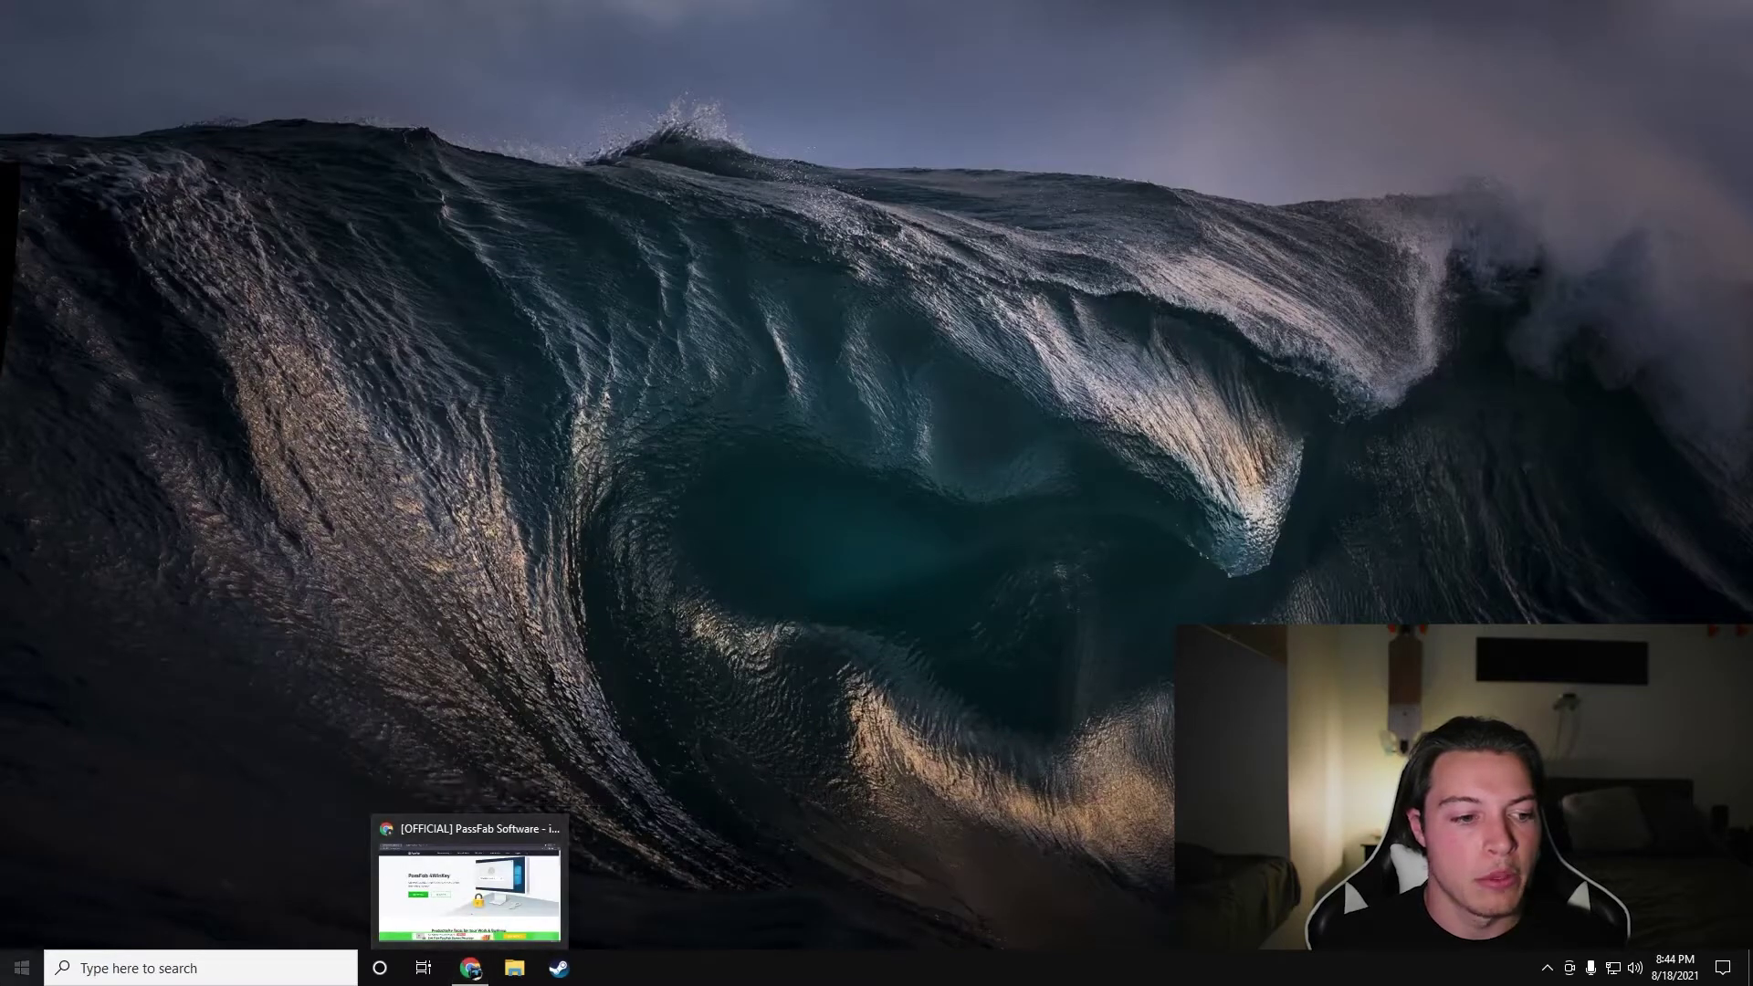
{"action": "left_click", "coordinate": [22, 968]}
{"action": "left_click", "coordinate": [22, 889]}
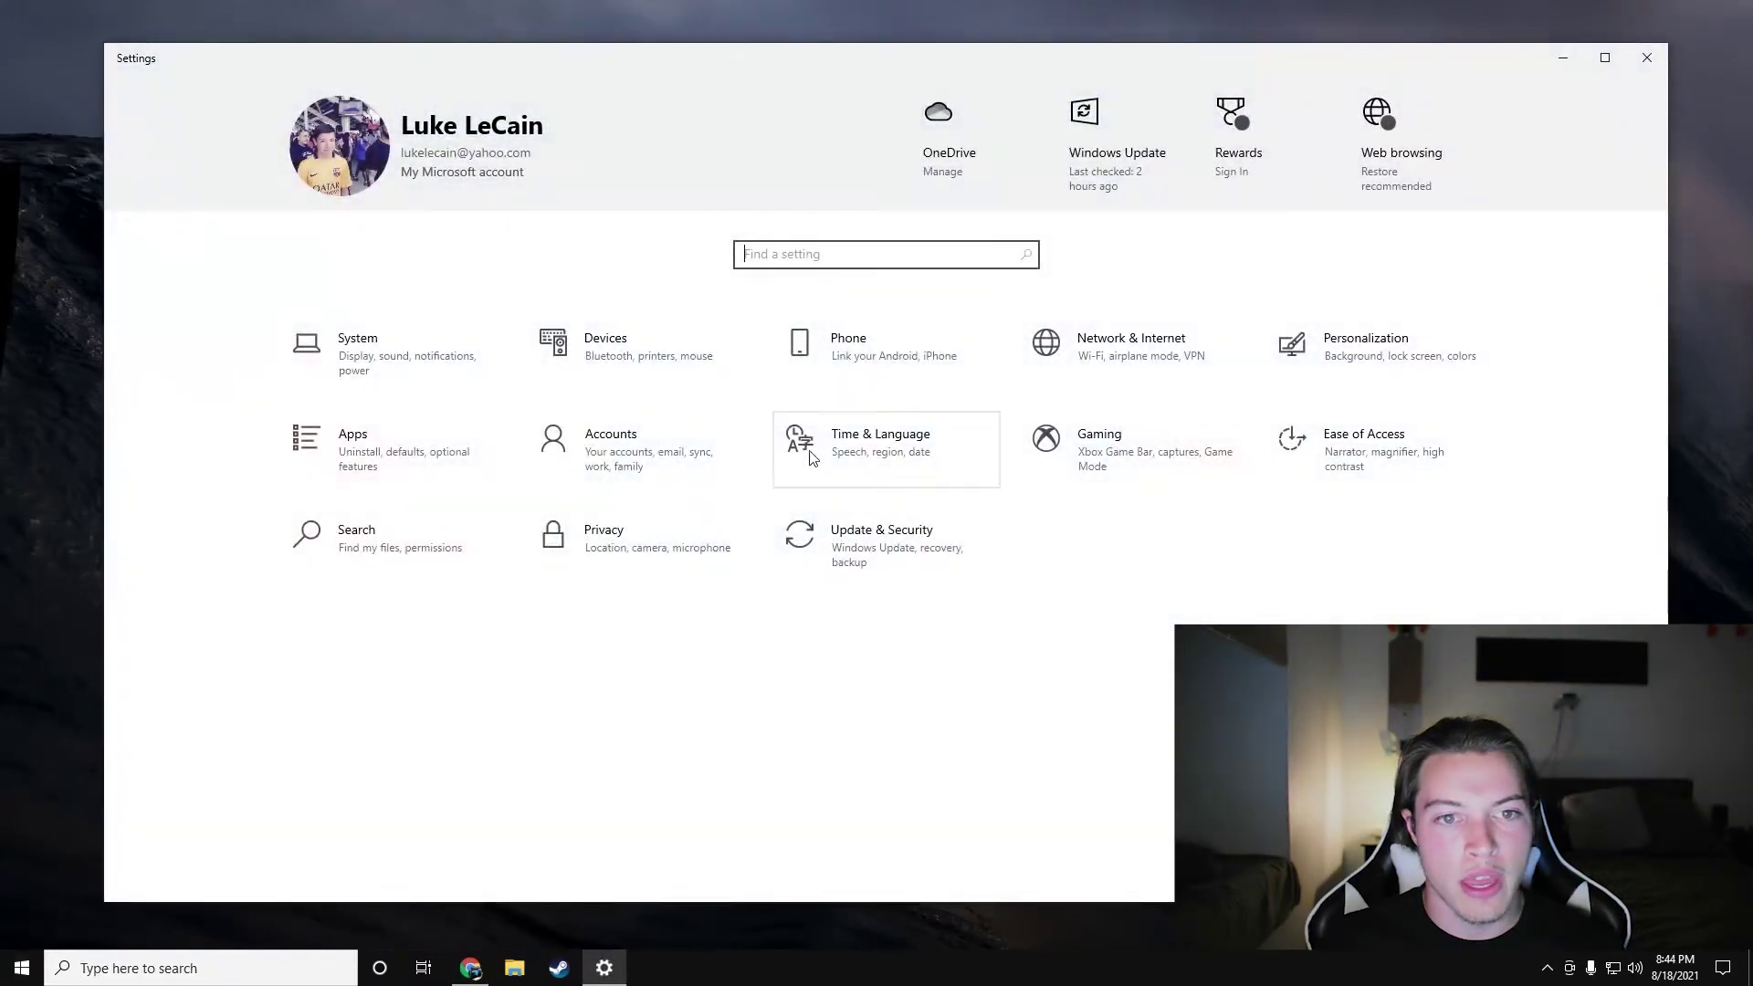
Step: Go to Accounts > Sign-in options and expand the Windows Hello PIN details
{"action": "left_click", "coordinate": [700, 454]}
{"action": "left_click", "coordinate": [206, 336]}
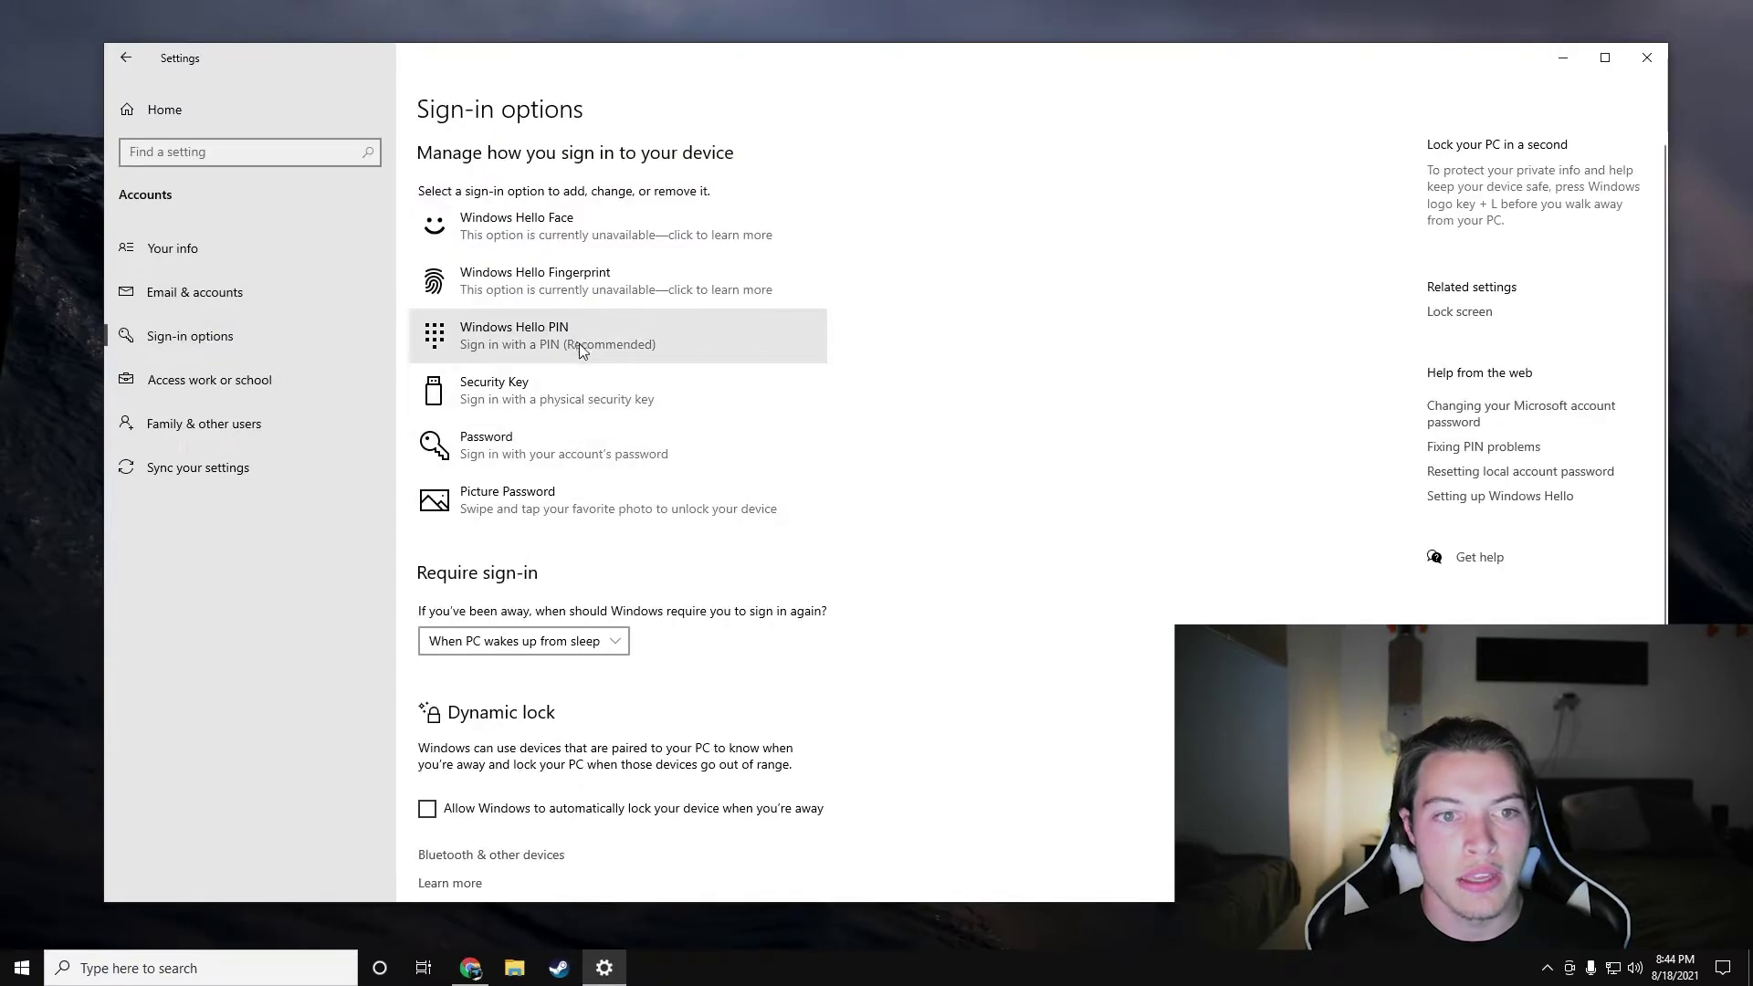
{"action": "left_click", "coordinate": [600, 348]}
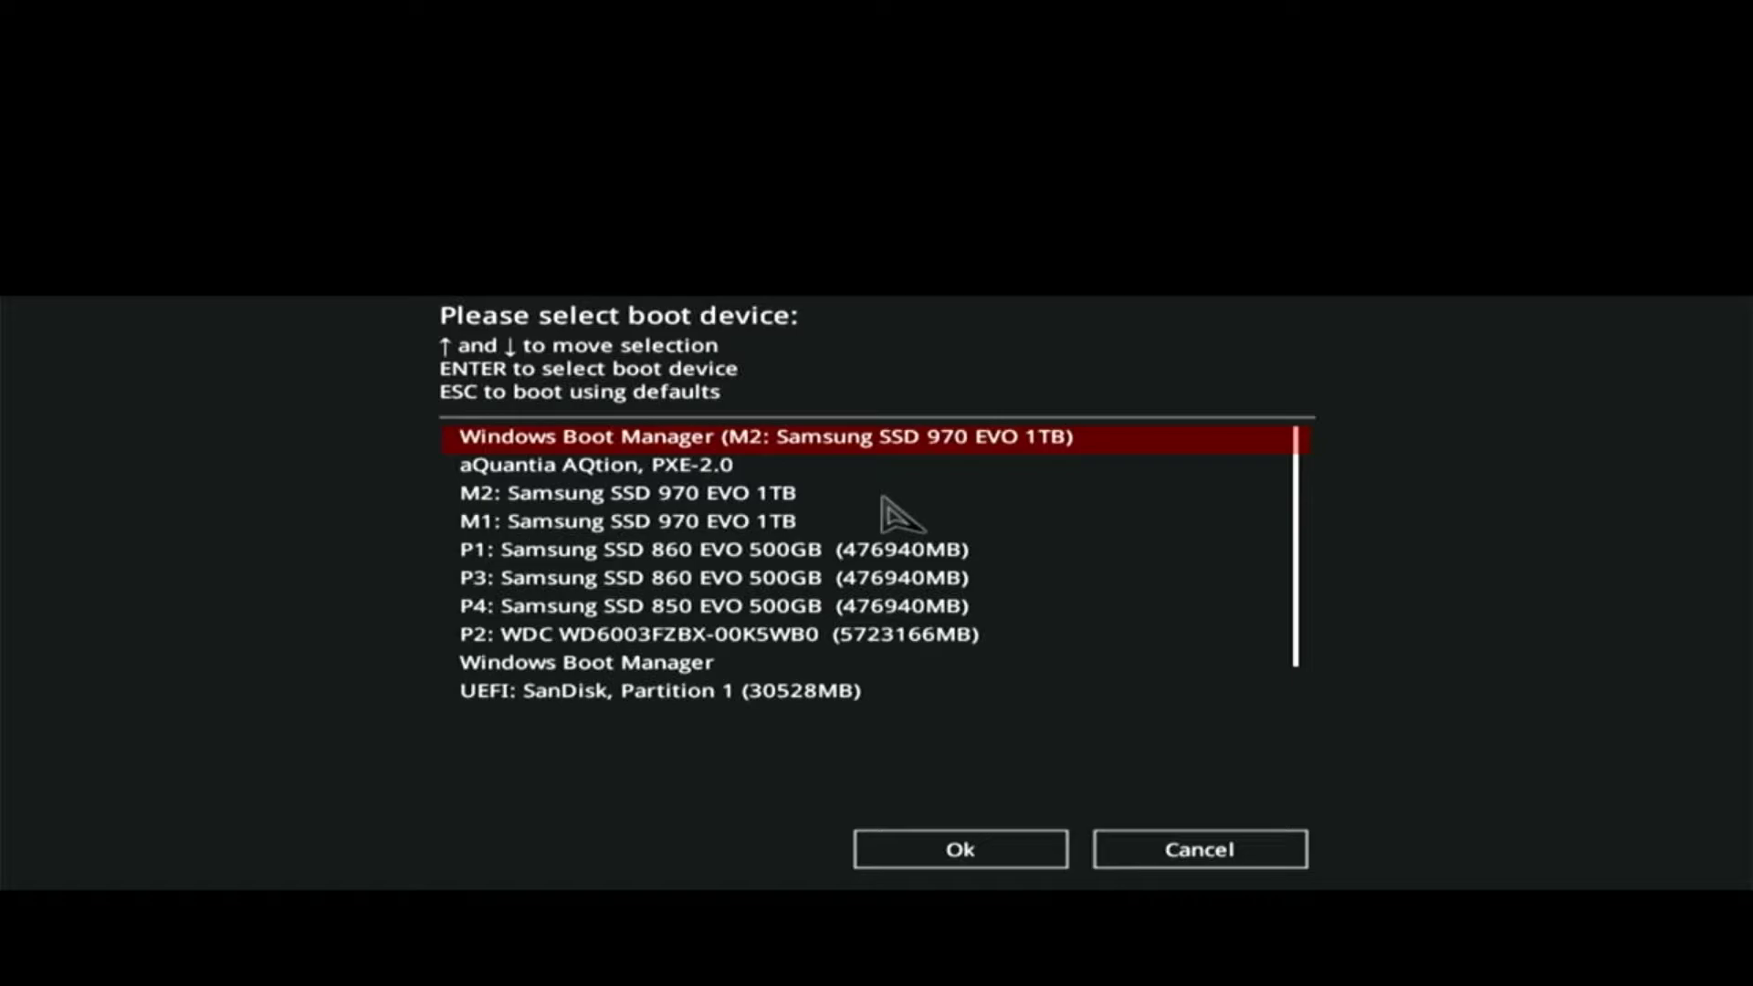
Step: Move the boot menu highlight down to UEFI: SanDisk, Partition 1 (30528MB)
{"action": "key", "text": "Down"}
{"action": "key", "text": "Down"}
{"action": "key", "text": "Down"}
{"action": "key", "text": "Down"}
{"action": "key", "text": "Down"}
{"action": "key", "text": "Down"}
{"action": "key", "text": "Down"}
{"action": "key", "text": "Down"}
{"action": "key", "text": "Down"}
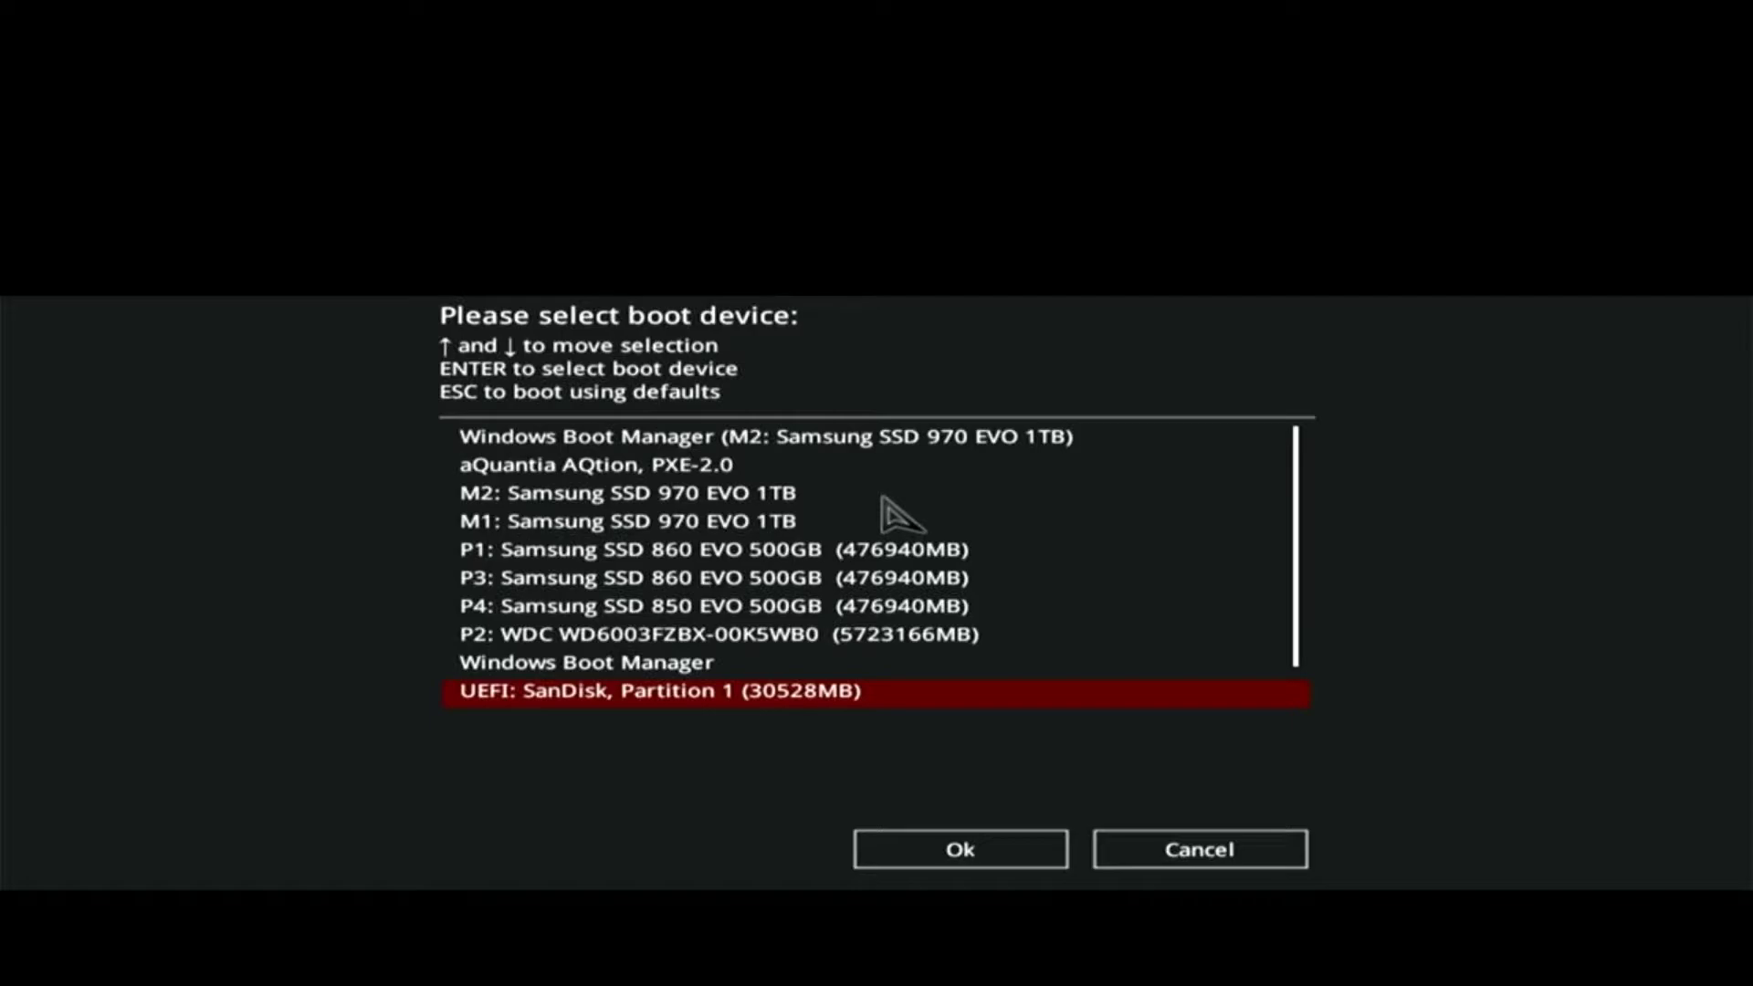
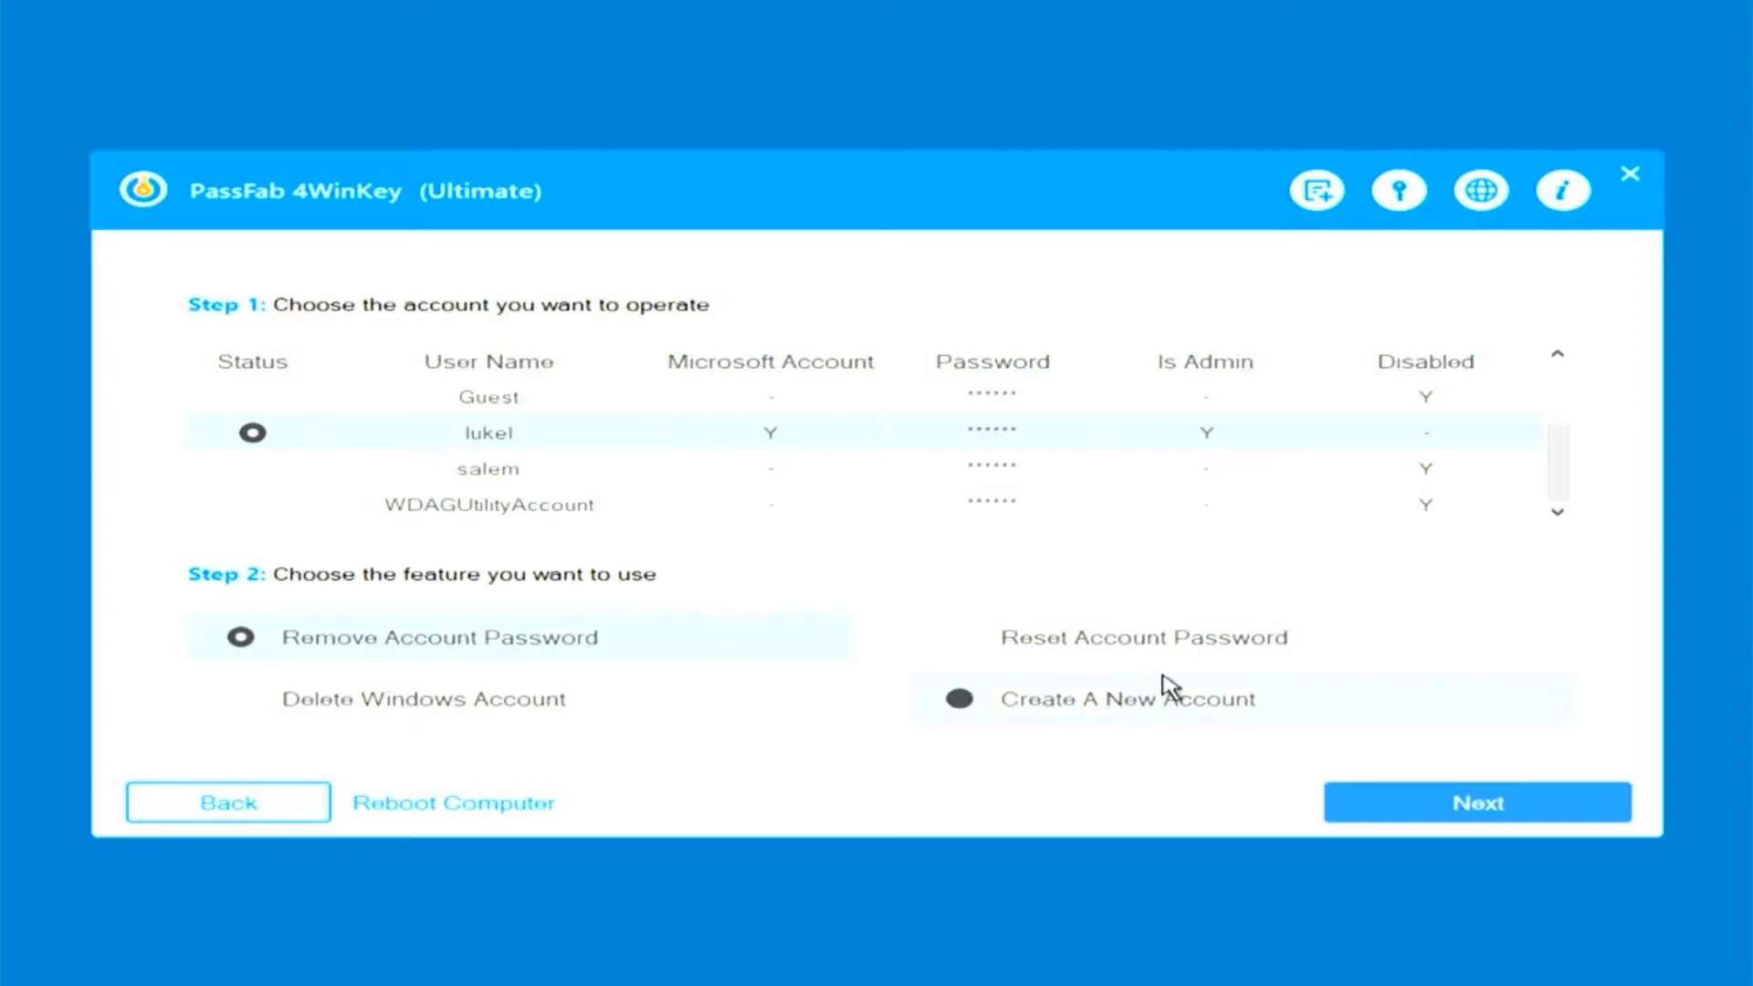
Step: Choose Reset Account Password under Step 2 for the Microsoft admin account
{"action": "left_click", "coordinate": [1182, 654]}
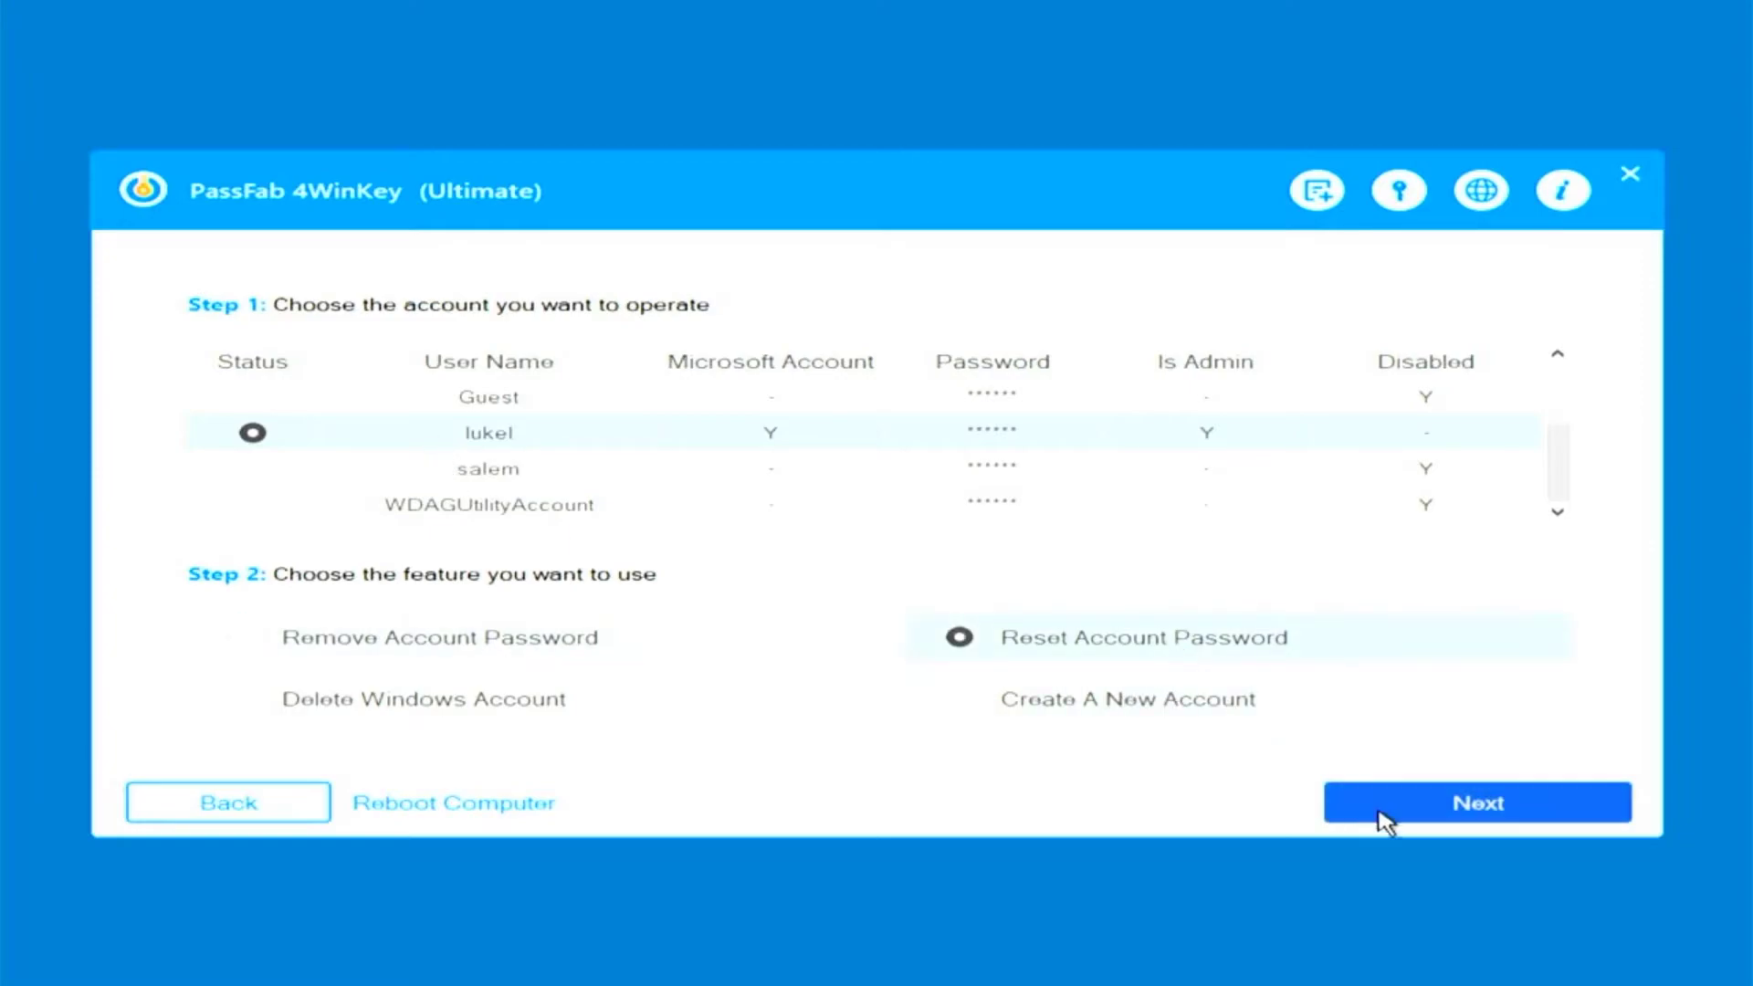
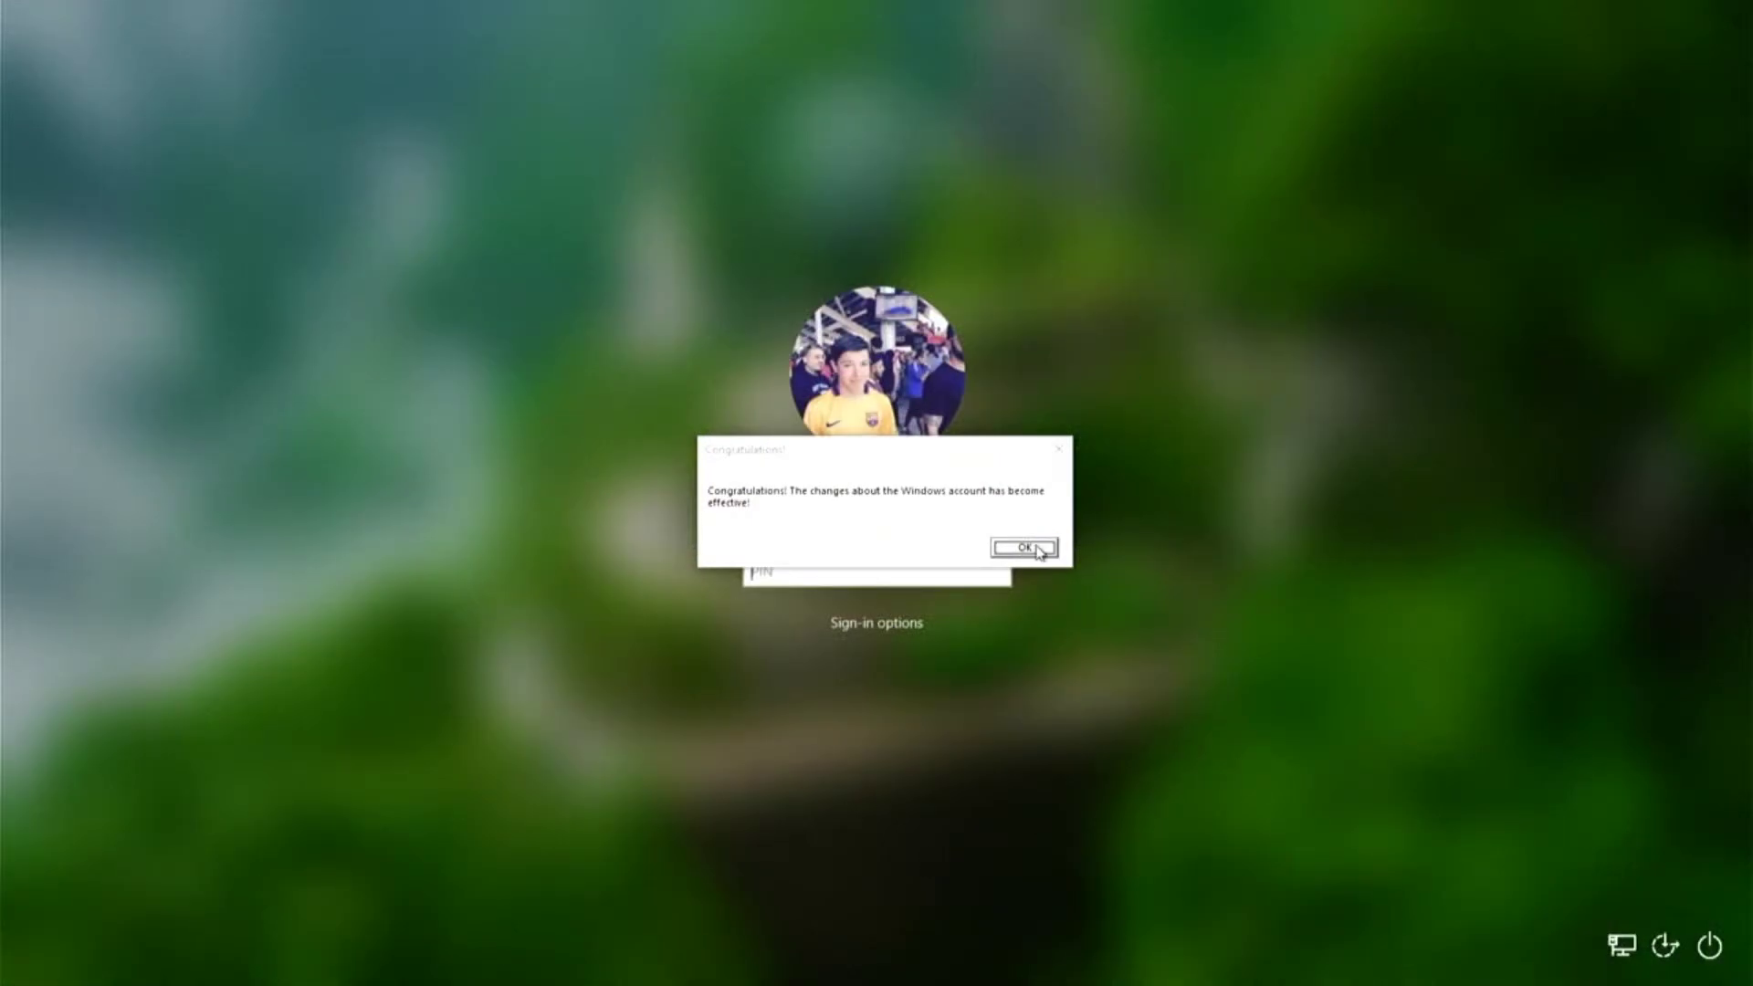
Step: Dismiss the account-changes confirmation and sign in with the account's newly reset password
{"action": "left_click", "coordinate": [1039, 546]}
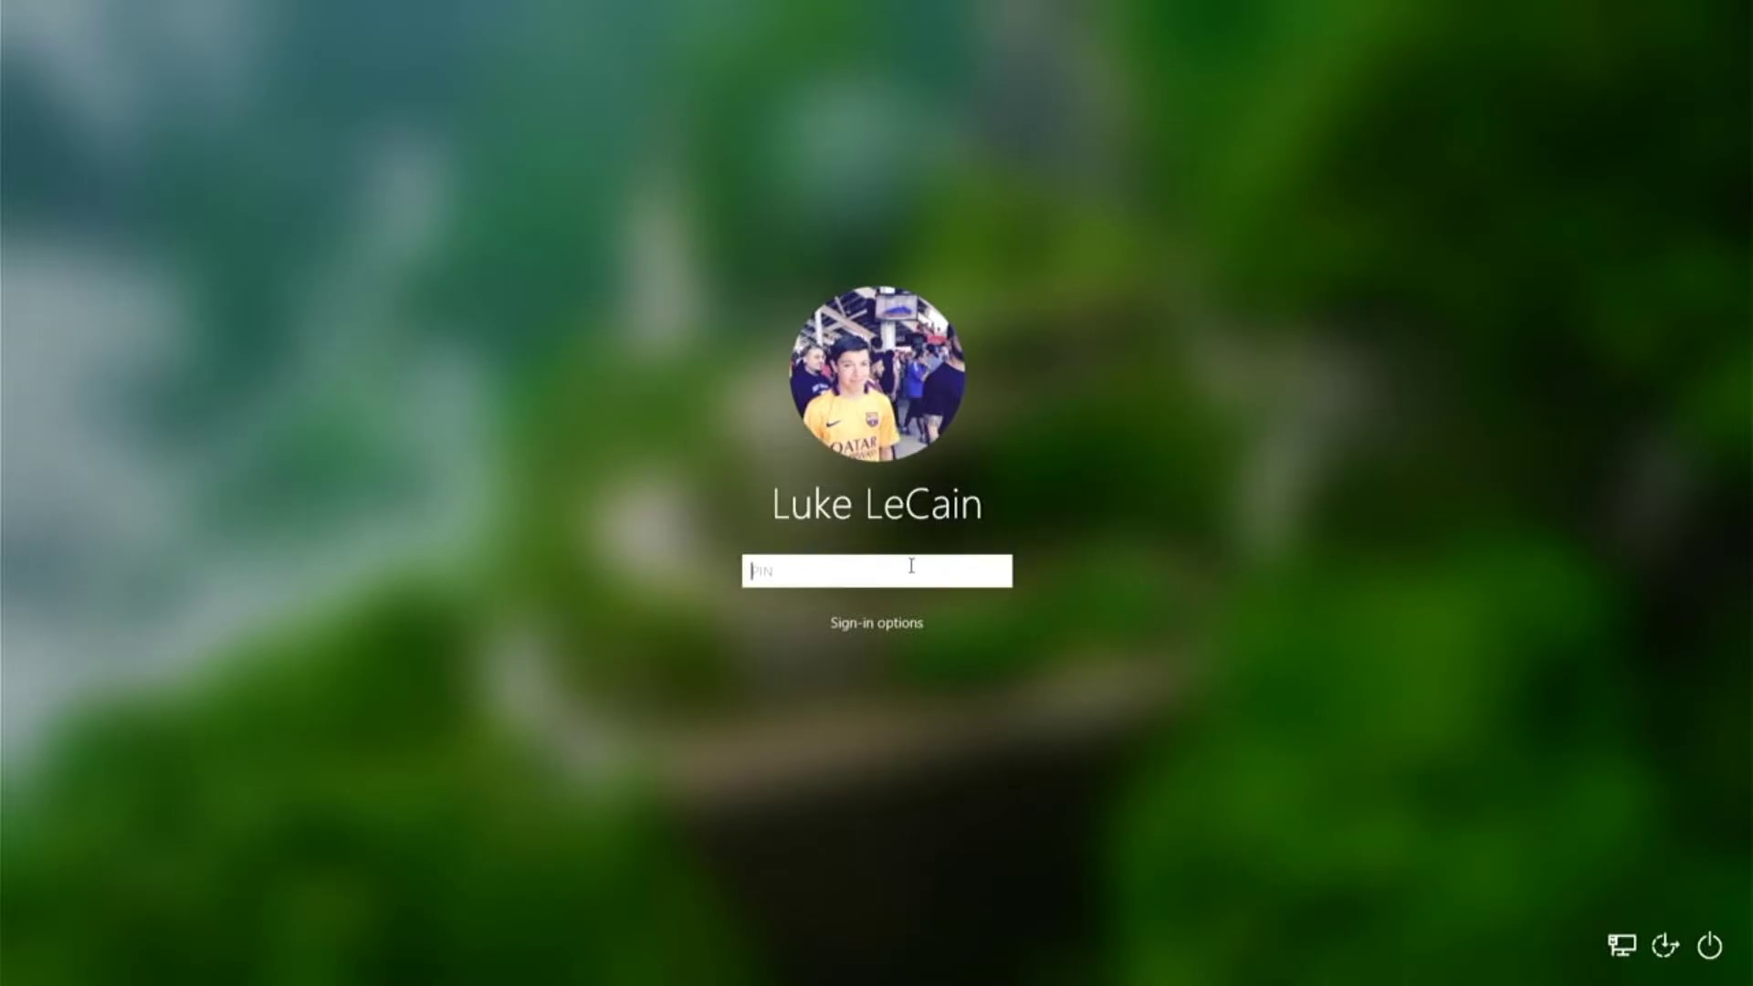
{"action": "left_click", "coordinate": [898, 630]}
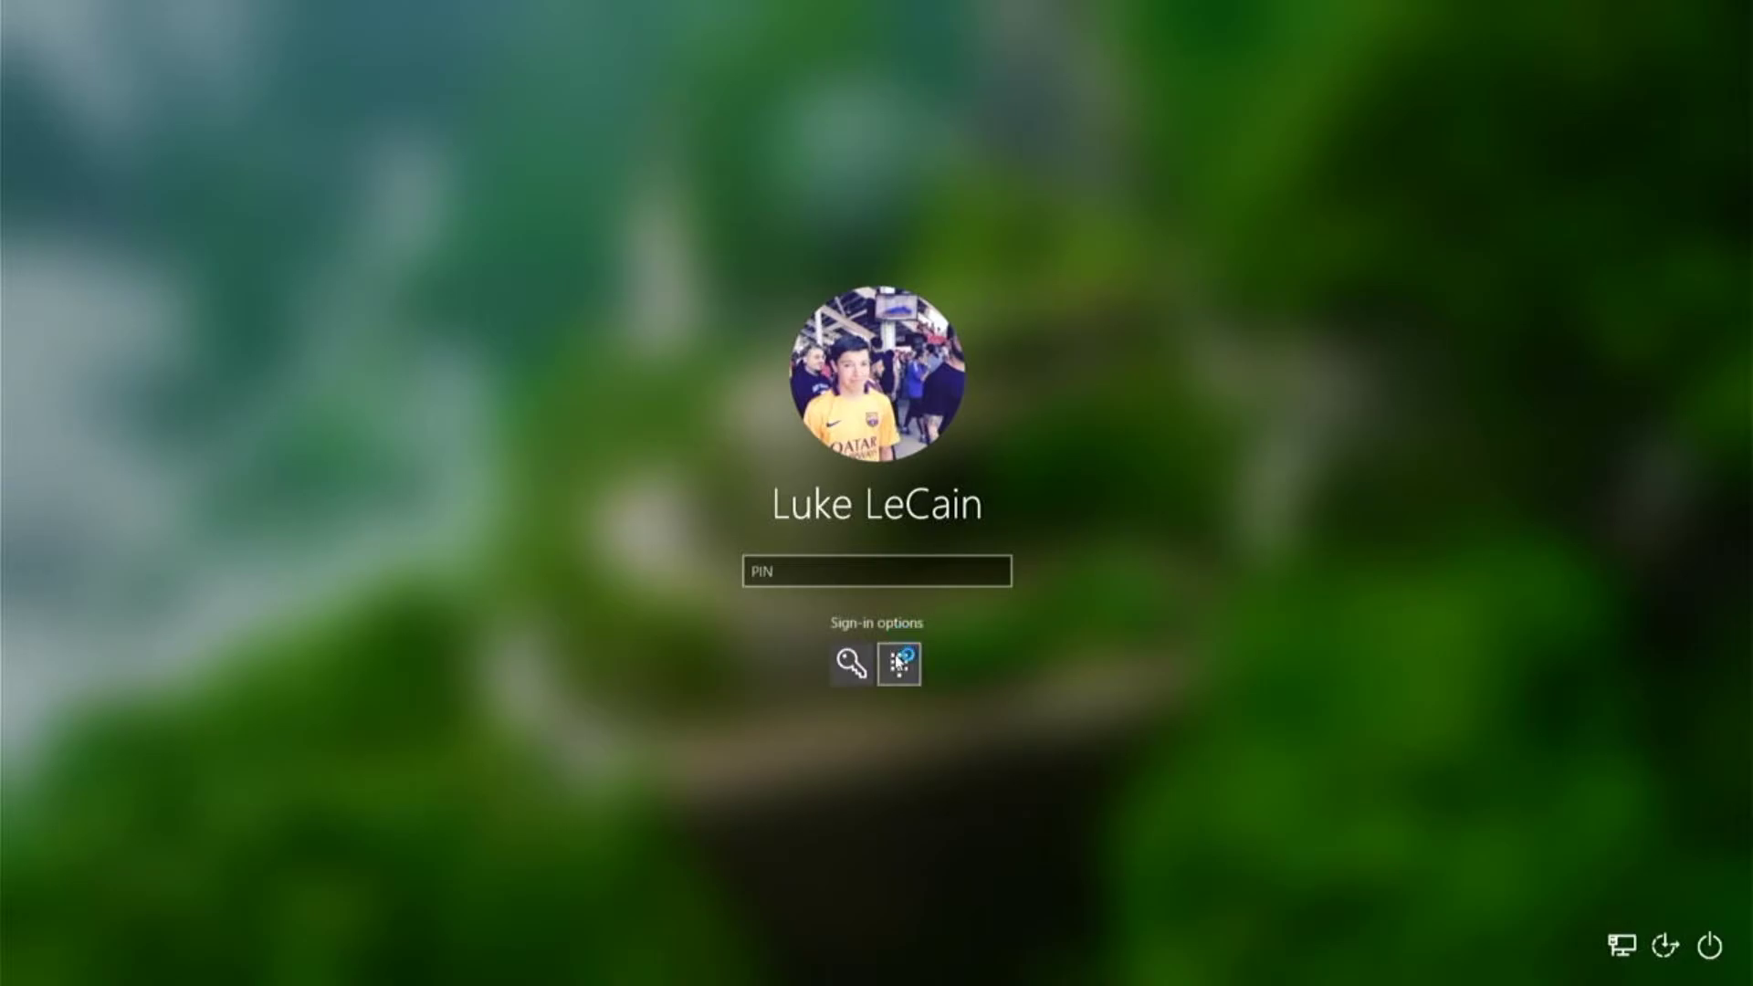
{"action": "left_click", "coordinate": [860, 664]}
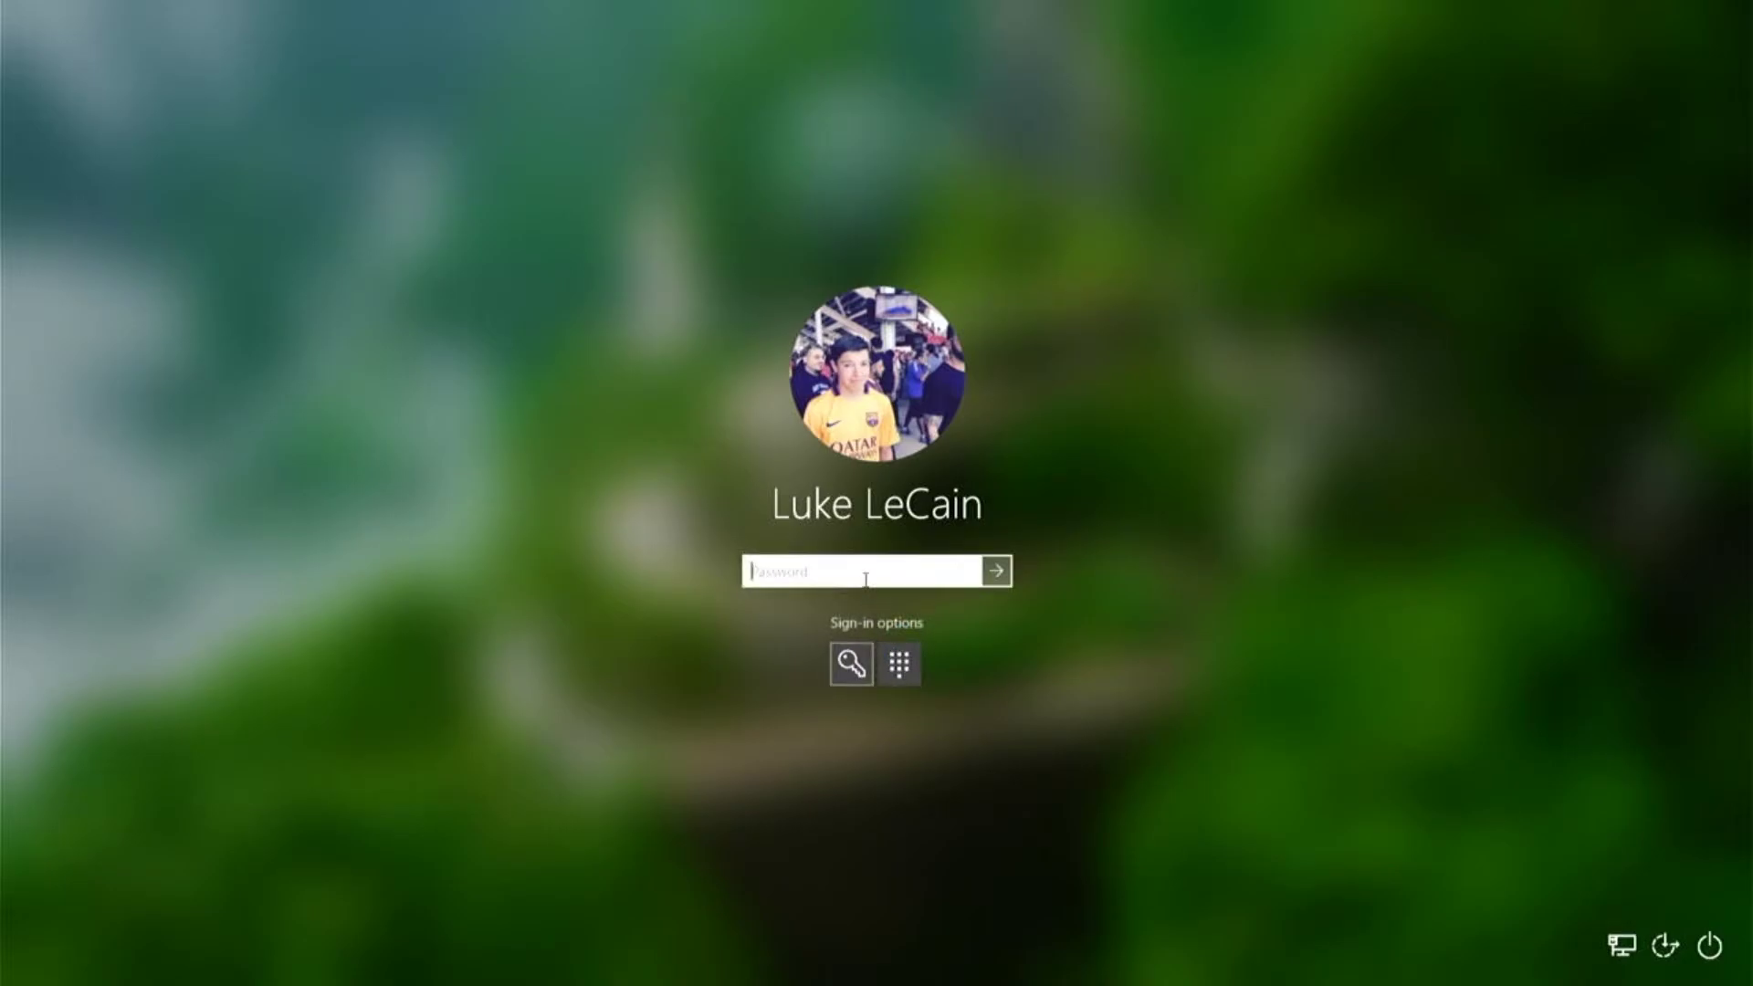
{"action": "type", "text": "•••••••••"}
{"action": "key", "text": "Return"}
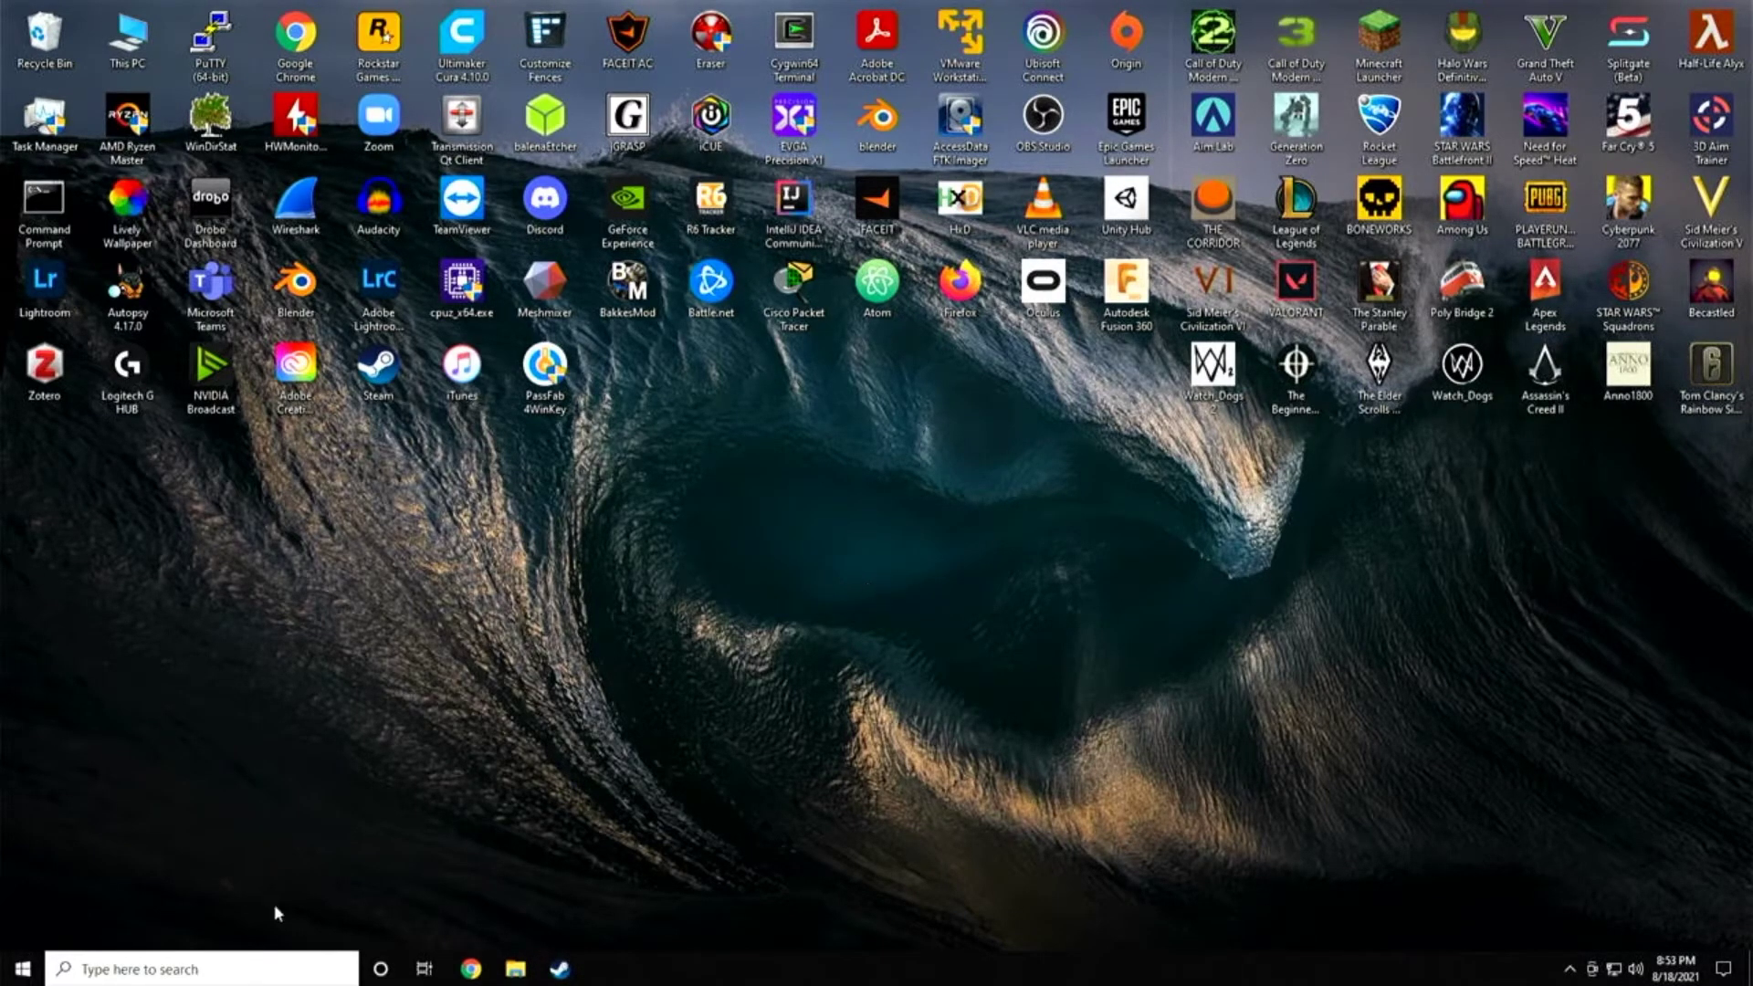
Step: Look at the Start menu power options, then restart Windows from the sign-in screen's power button
{"action": "left_click", "coordinate": [23, 967]}
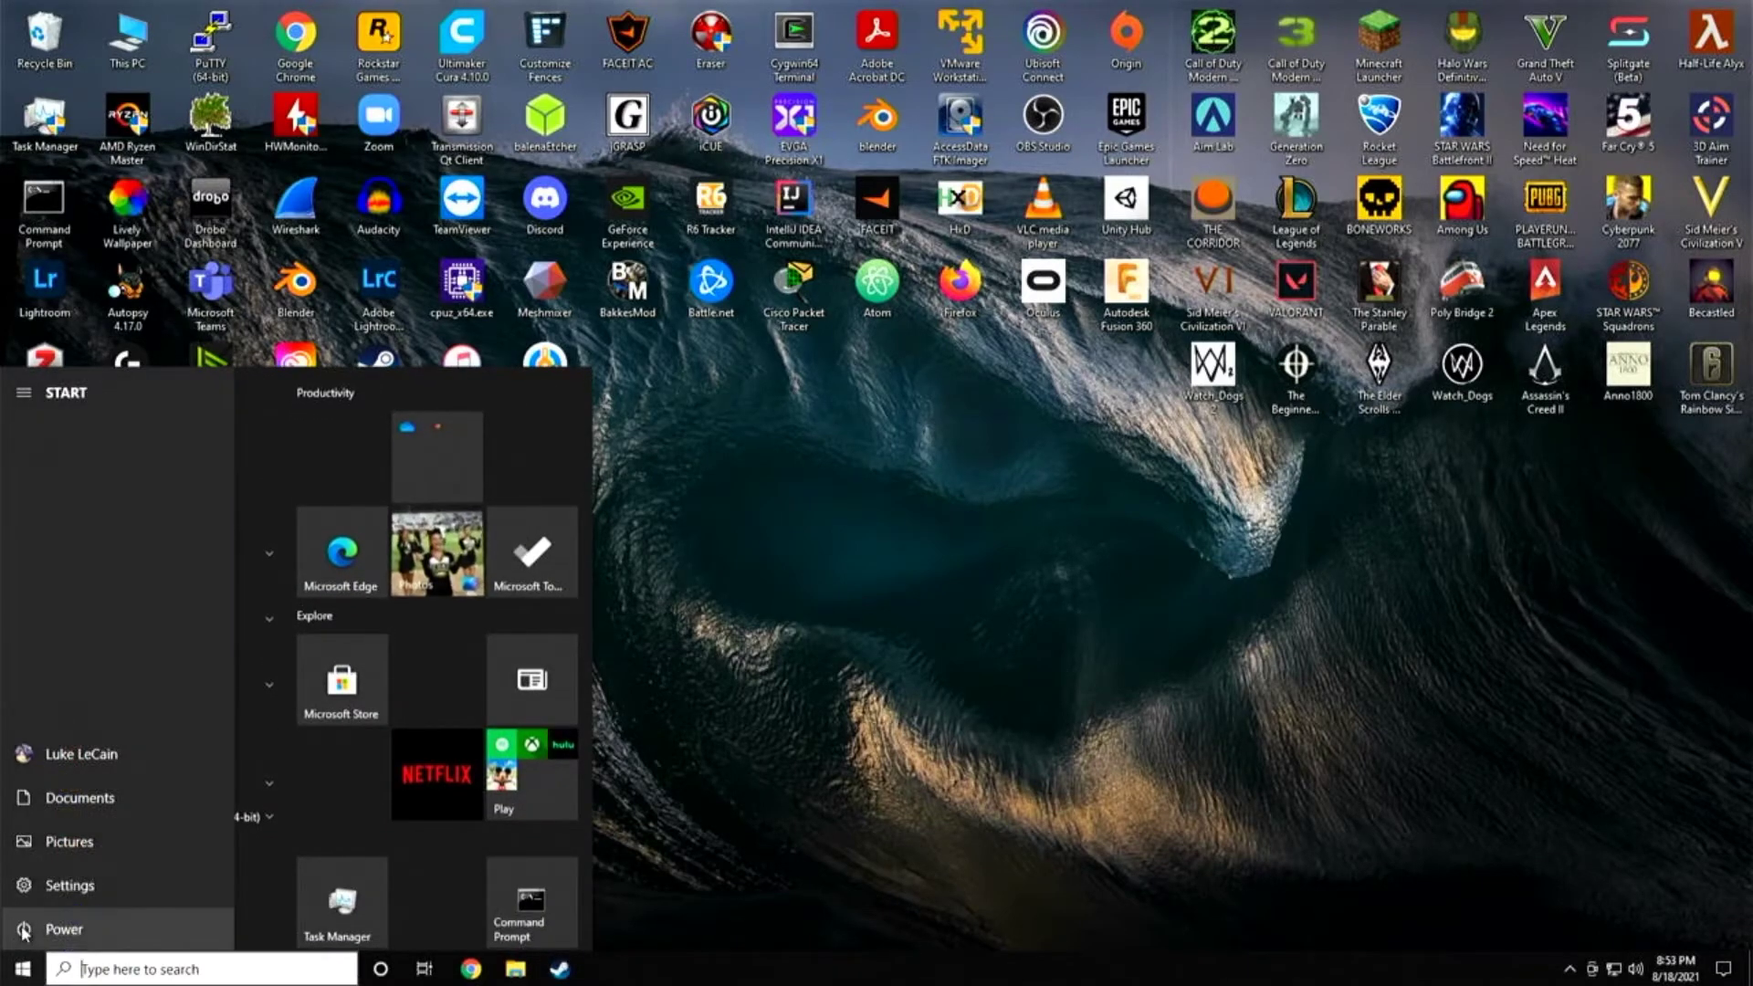
{"action": "left_click", "coordinate": [23, 930]}
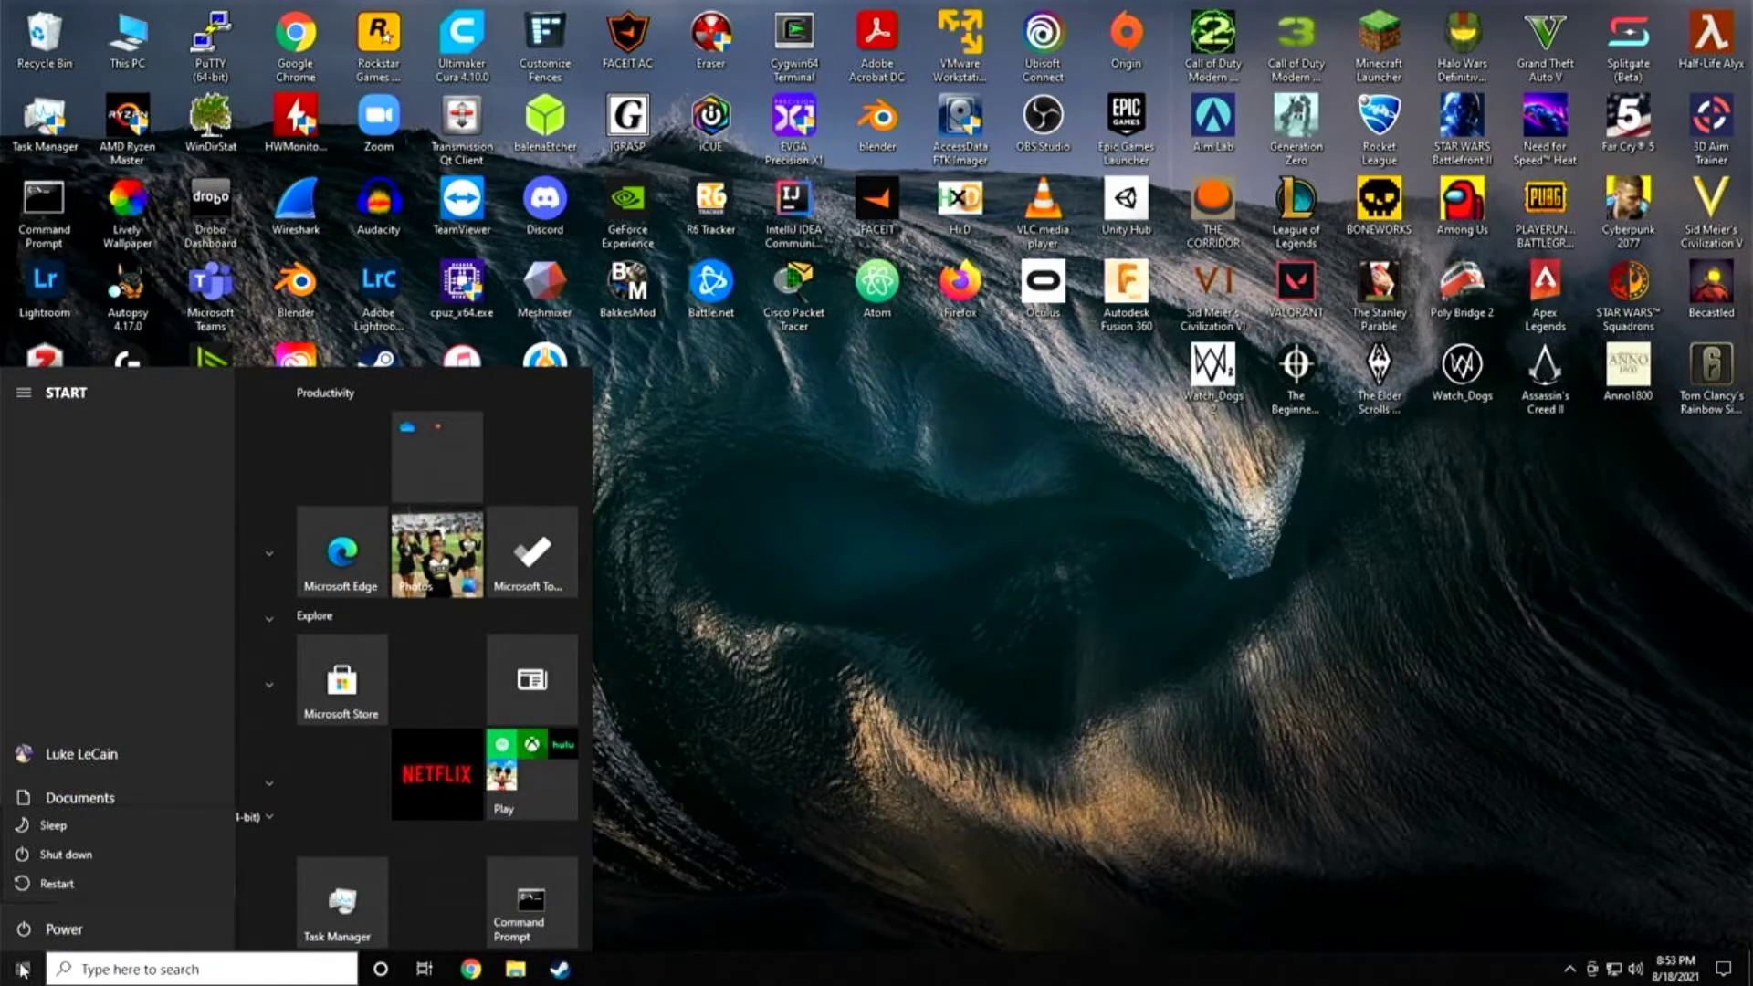
{"action": "key", "text": "super"}
{"action": "key", "text": "super"}
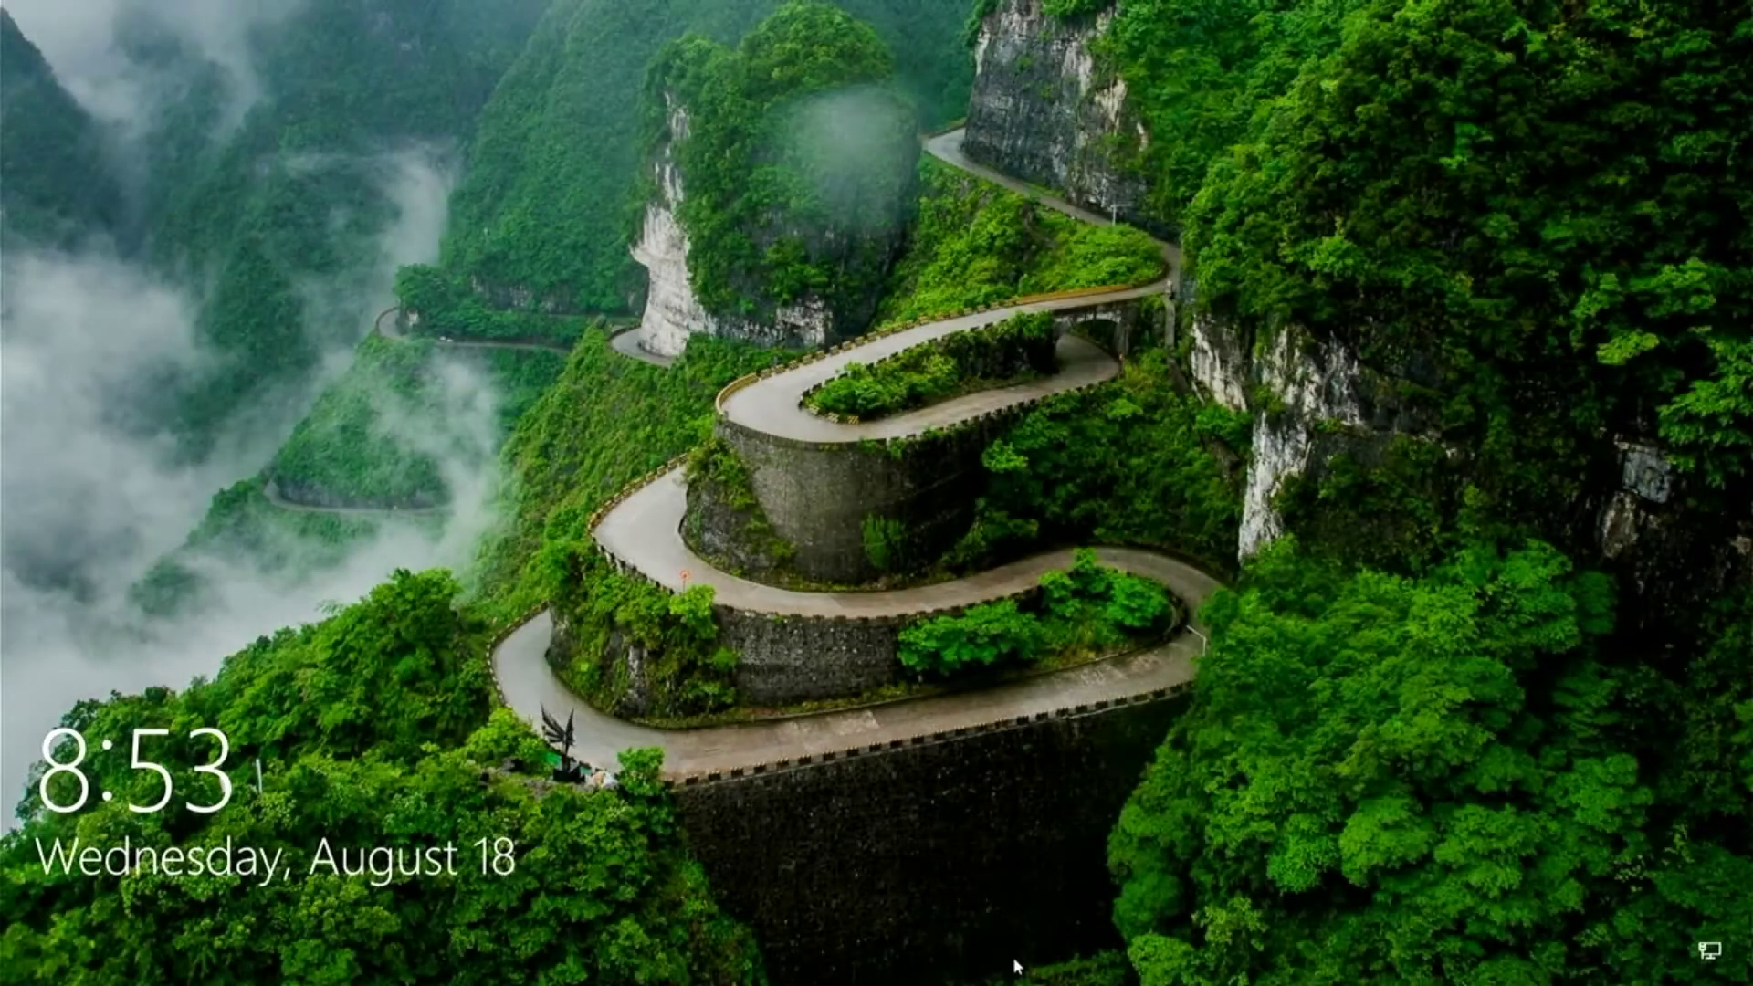
{"action": "left_click", "coordinate": [1017, 959]}
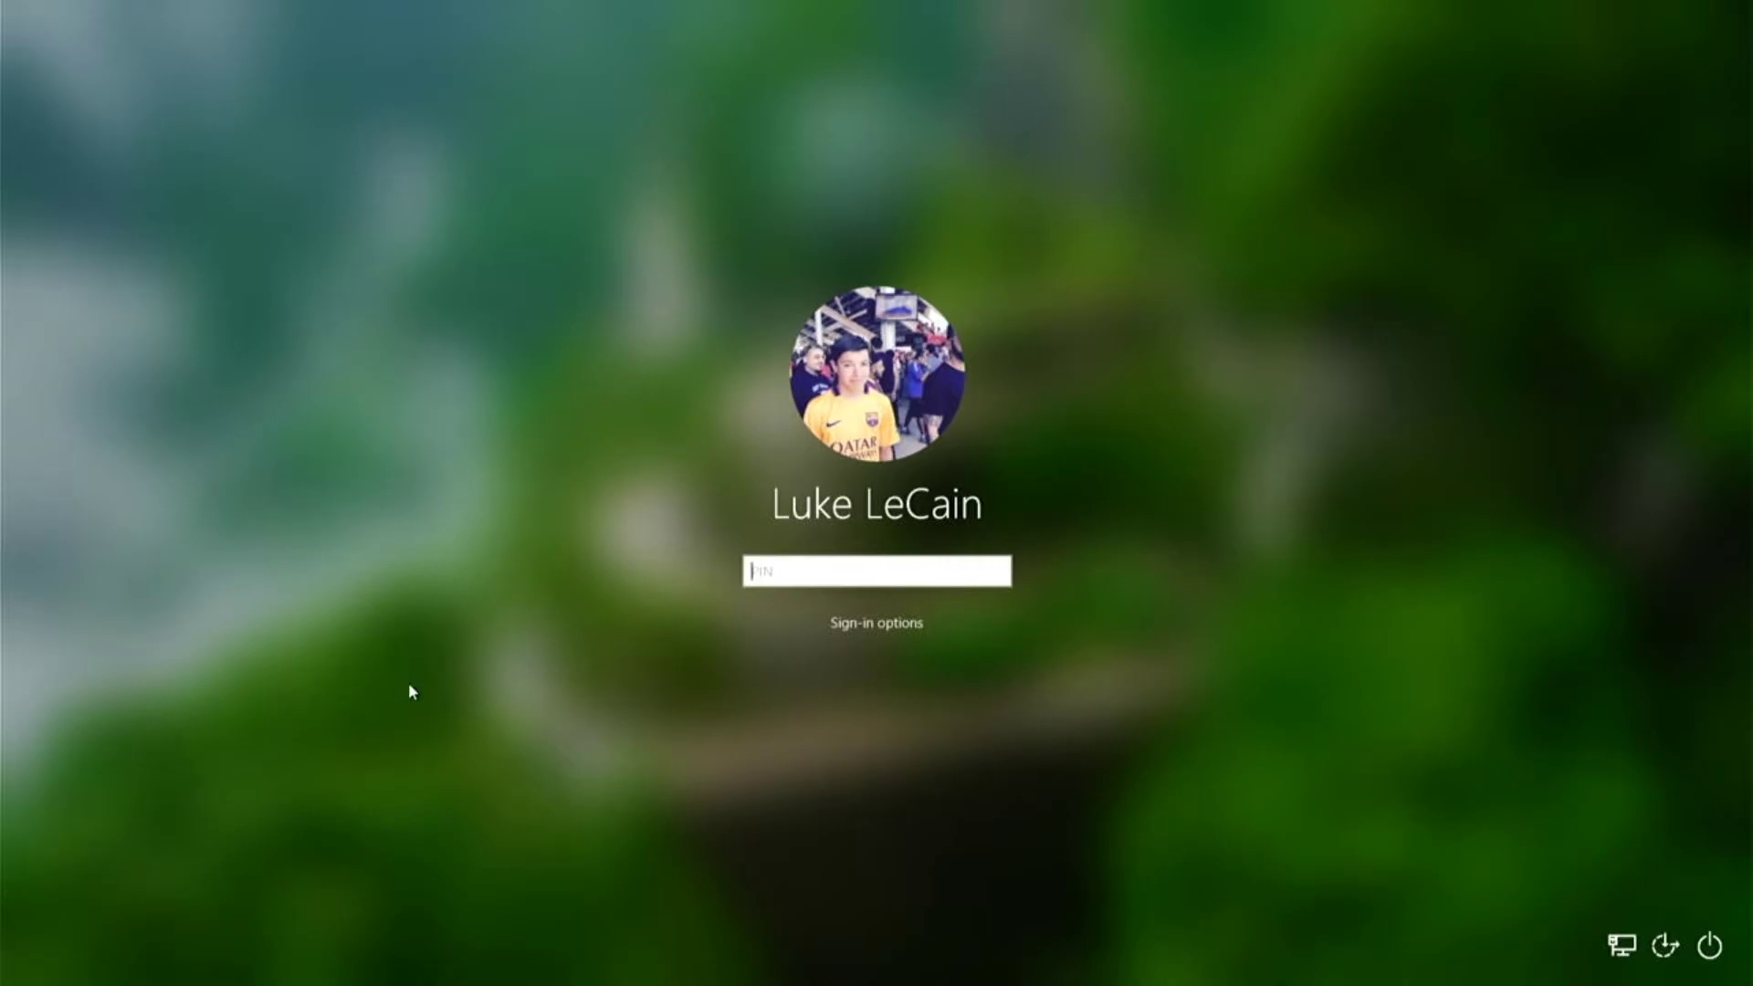
{"action": "left_click", "coordinate": [1709, 947]}
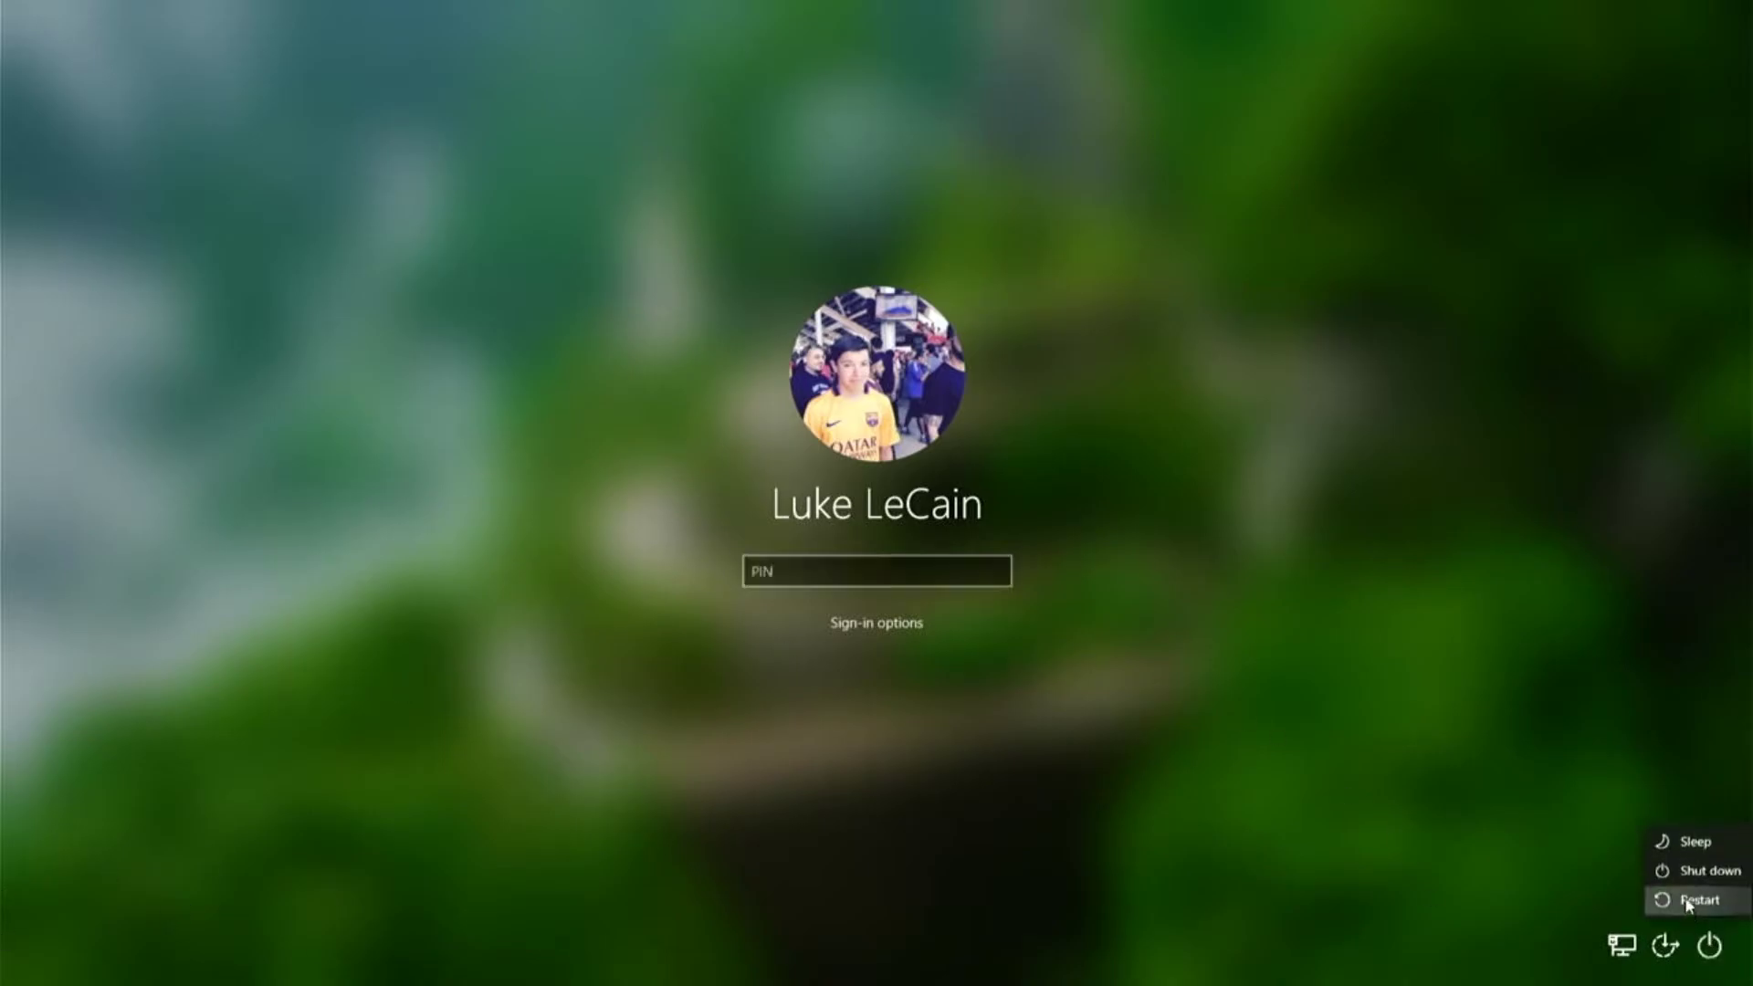
{"action": "left_click", "coordinate": [1681, 896]}
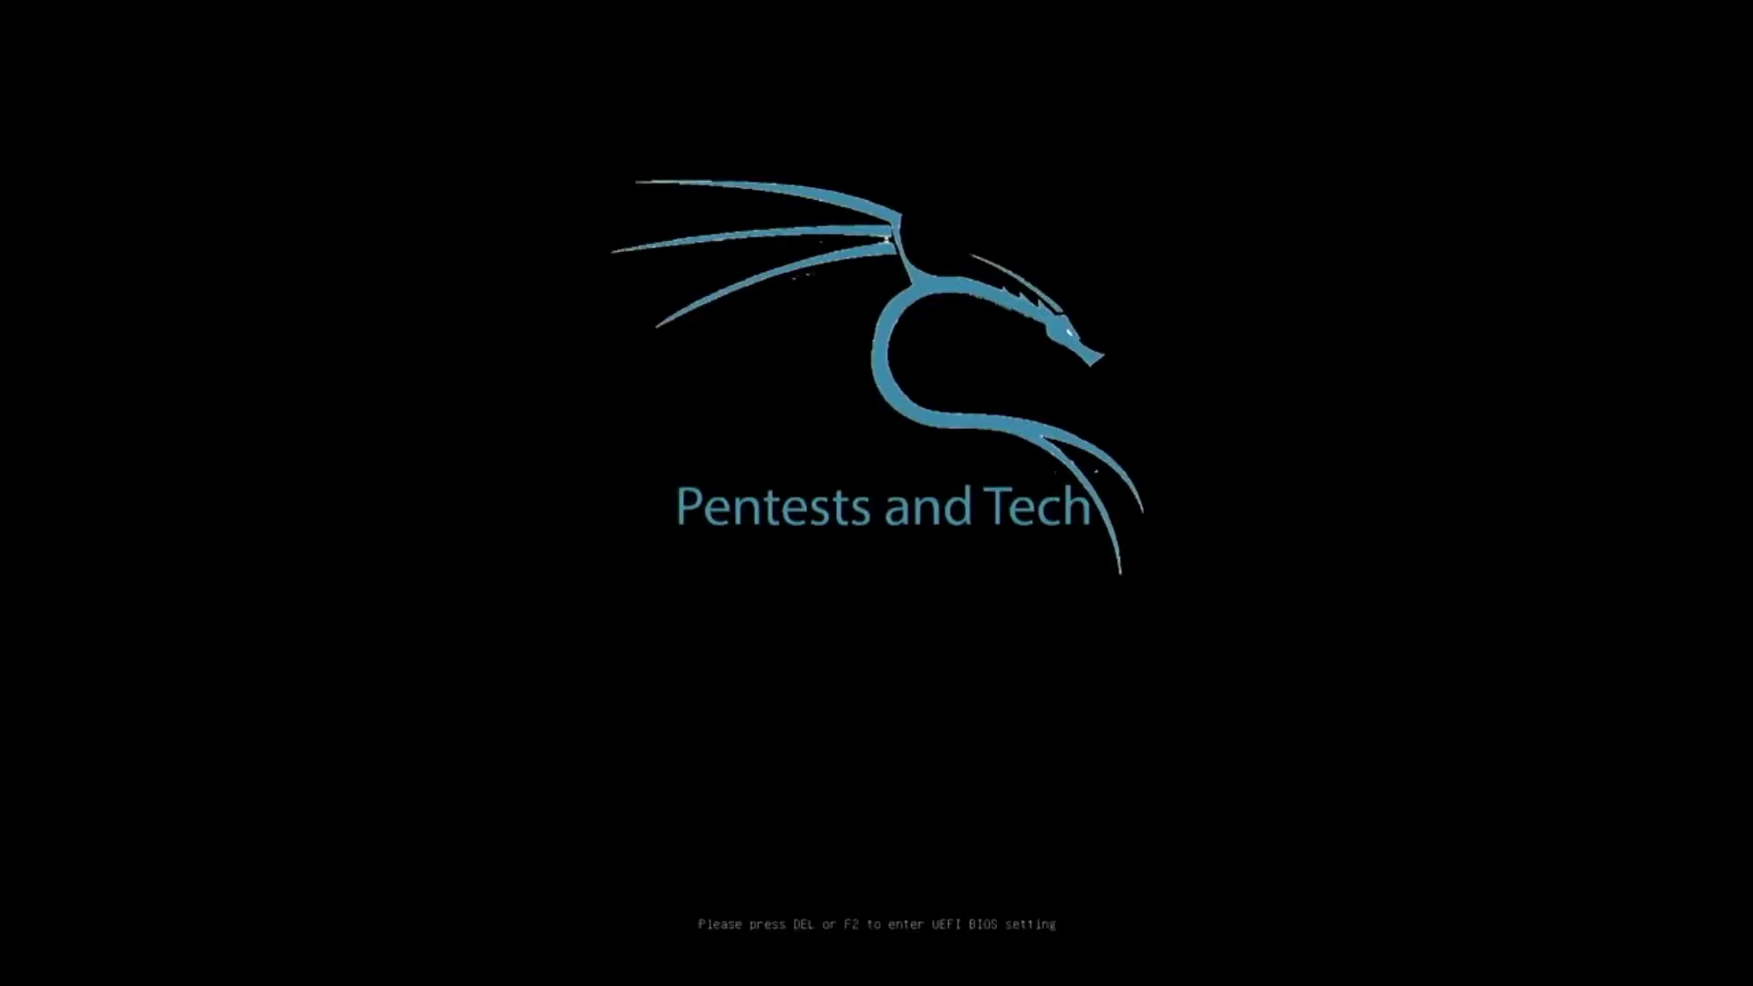
Step: Bring up the F8 boot device list and highlight UEFI: SanDisk, Partition 1
{"action": "key", "text": "F8"}
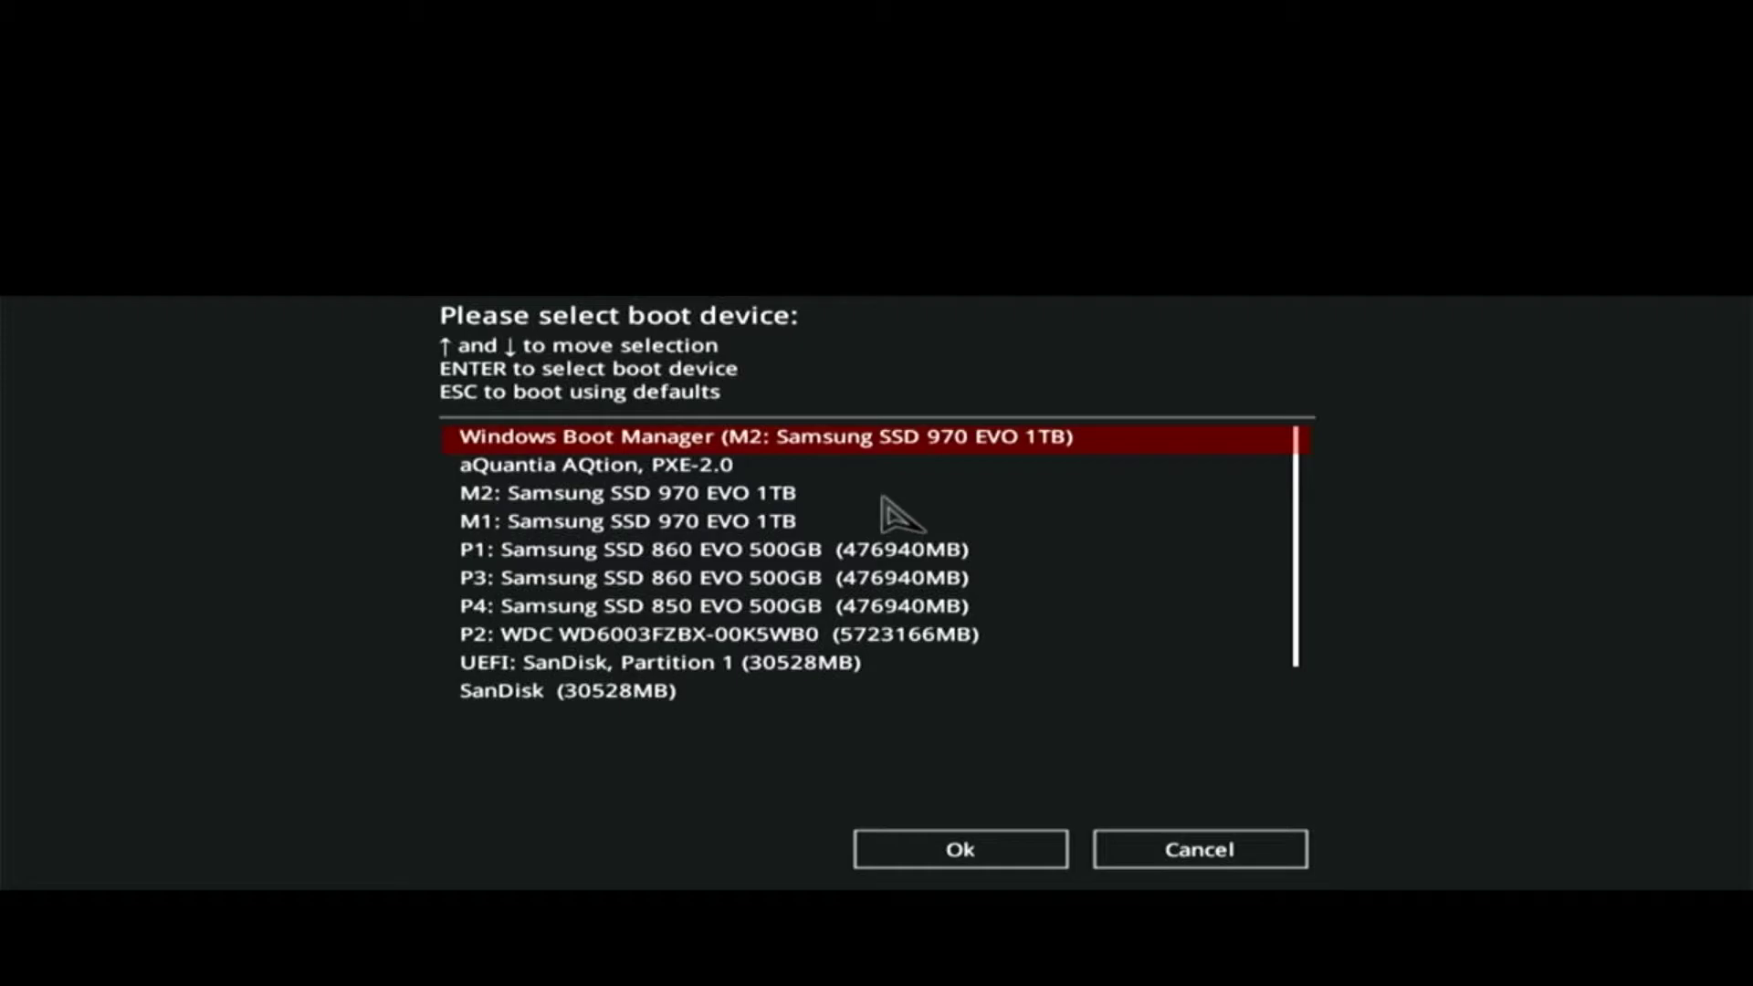
{"action": "key", "text": "Down"}
{"action": "key", "text": "Down"}
{"action": "key", "text": "Down"}
{"action": "key", "text": "Down"}
{"action": "key", "text": "Down"}
{"action": "key", "text": "Down"}
{"action": "key", "text": "Down"}
{"action": "key", "text": "Down"}
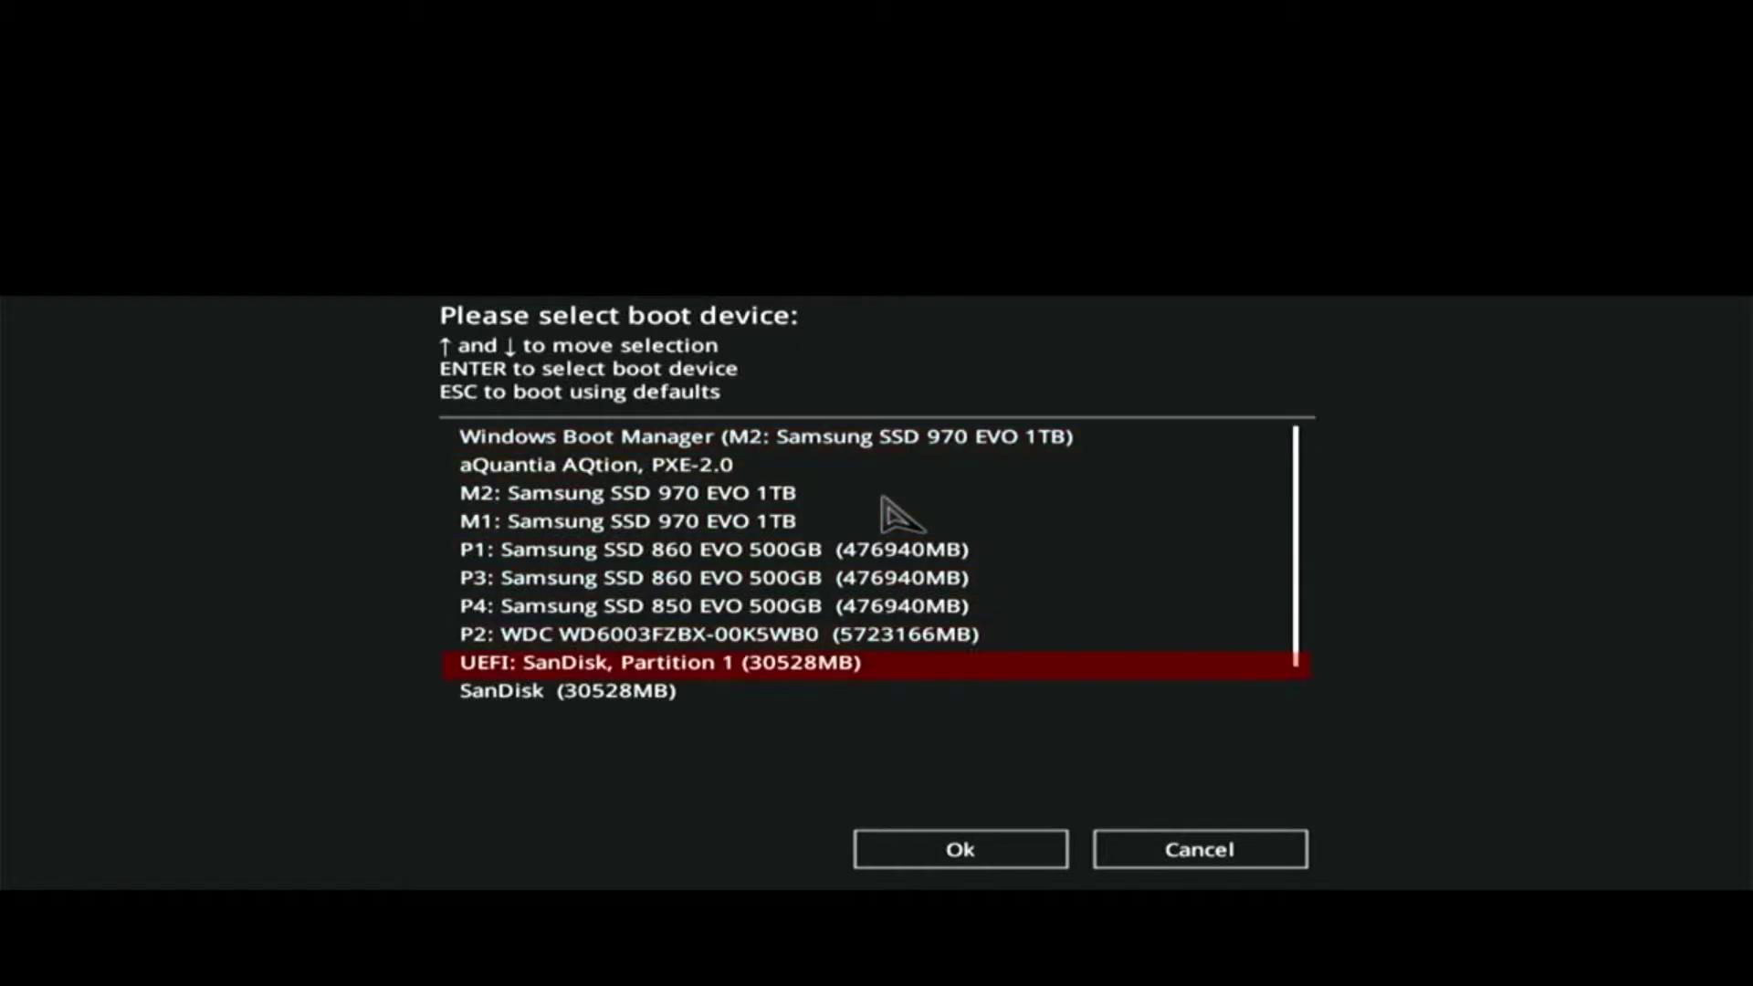
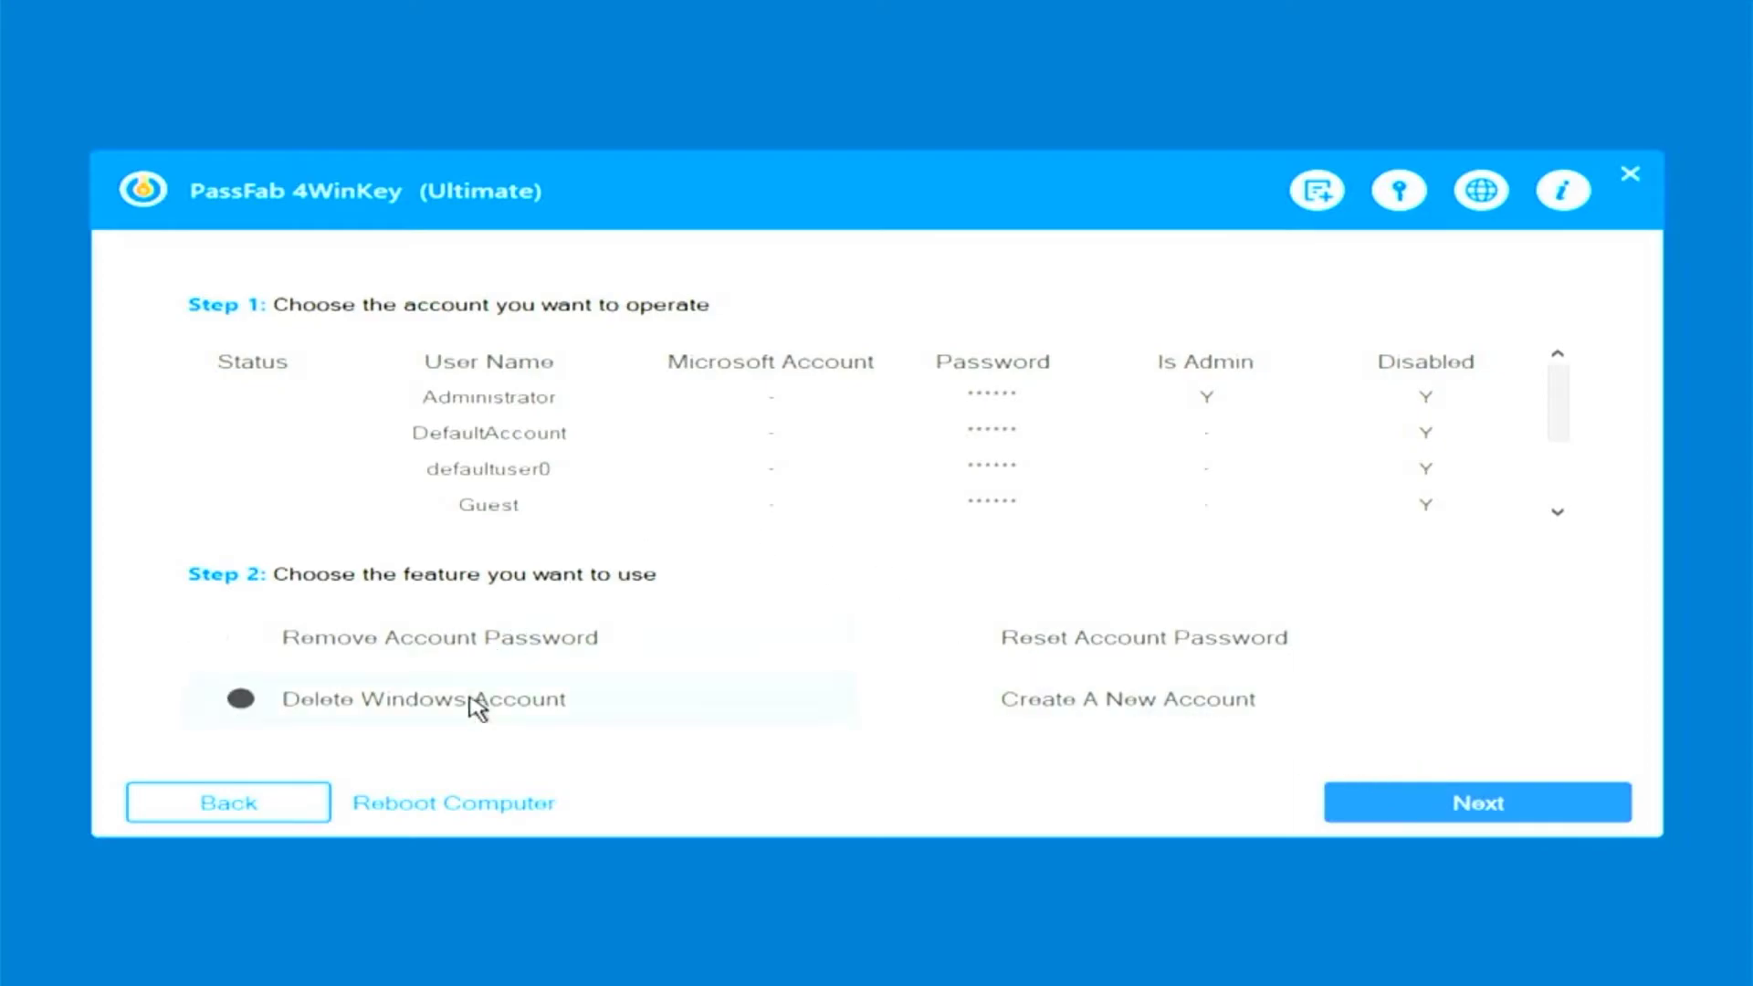
Step: Select the Create A New Account option in Step 2
{"action": "left_click", "coordinate": [1038, 721]}
Step: Continue to the account form, enter user name 'admin9', and move to the password field
{"action": "left_click", "coordinate": [1401, 820]}
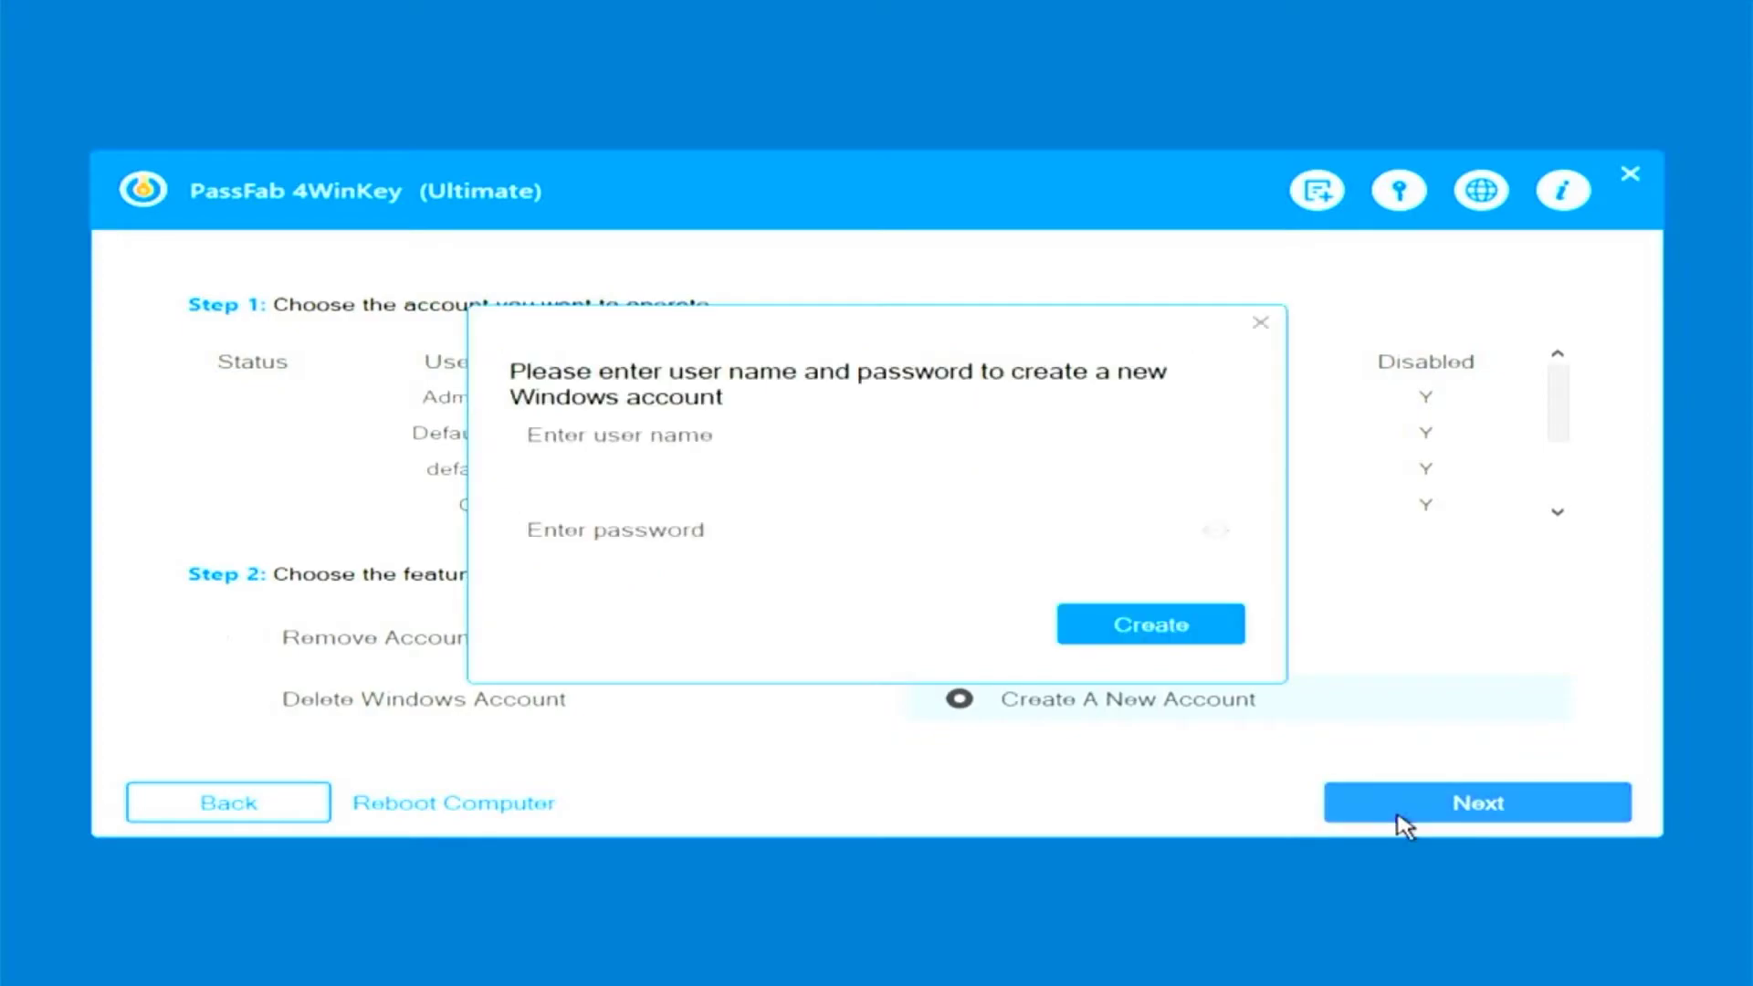
{"action": "left_click", "coordinate": [748, 441]}
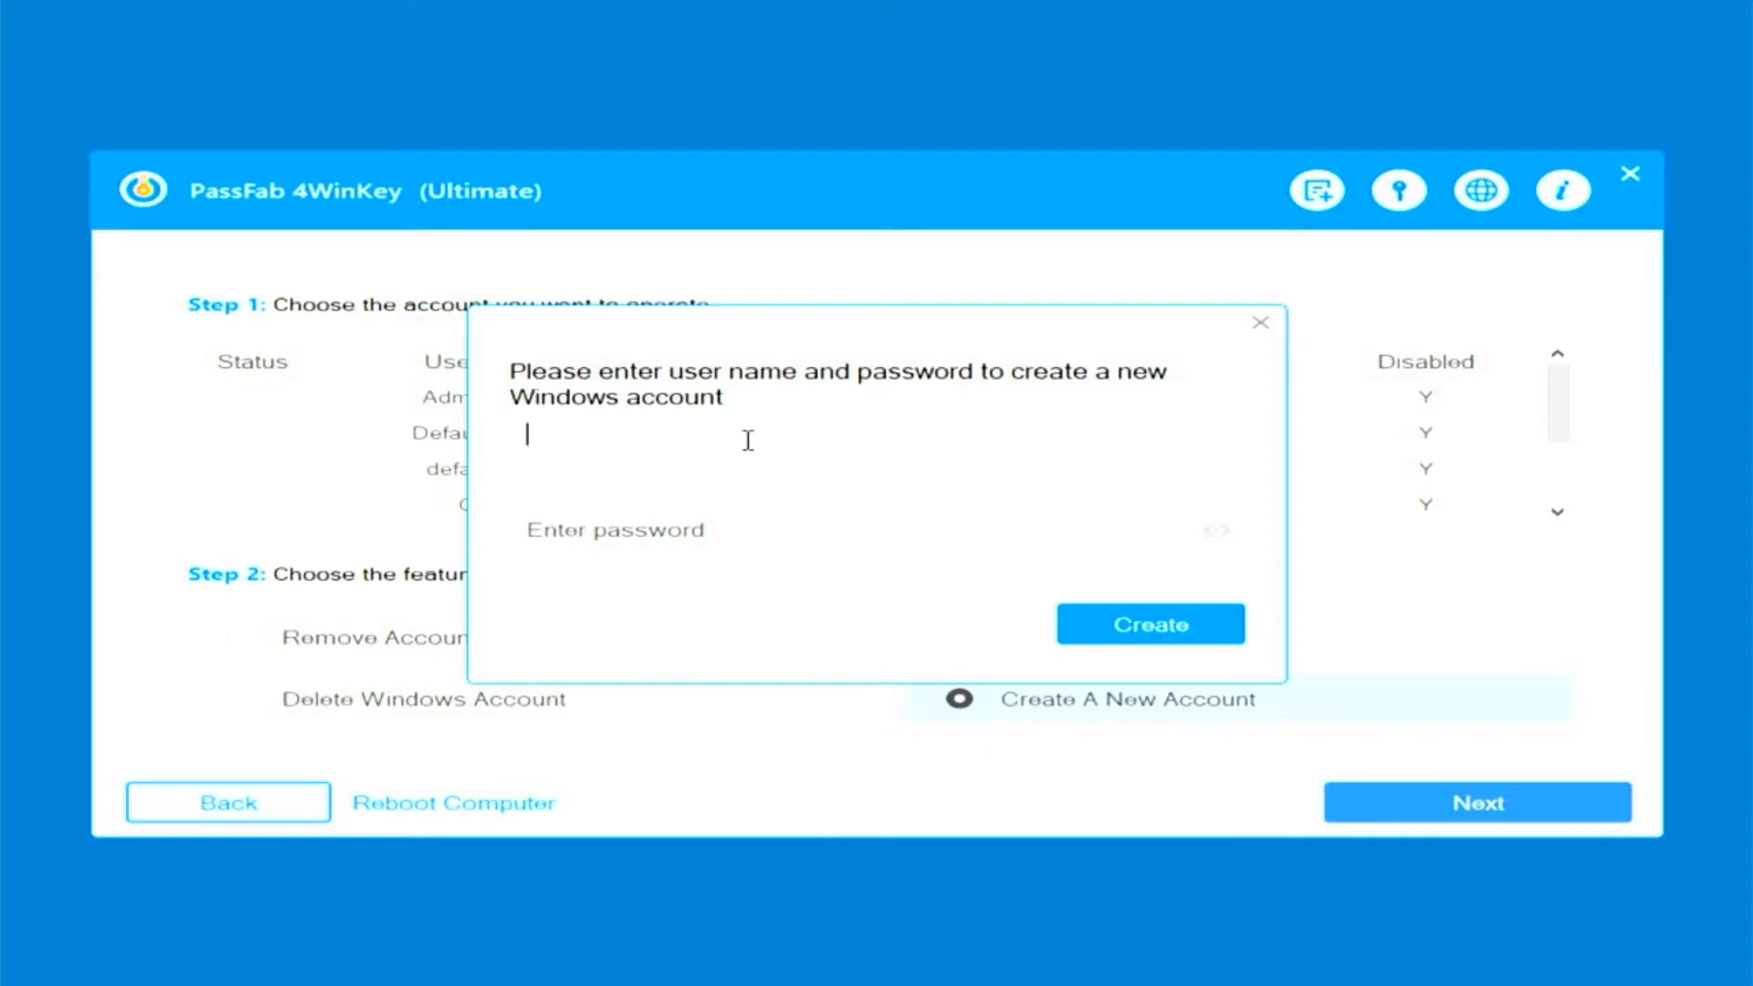
{"action": "type", "text": "admin9"}
{"action": "left_click", "coordinate": [616, 536]}
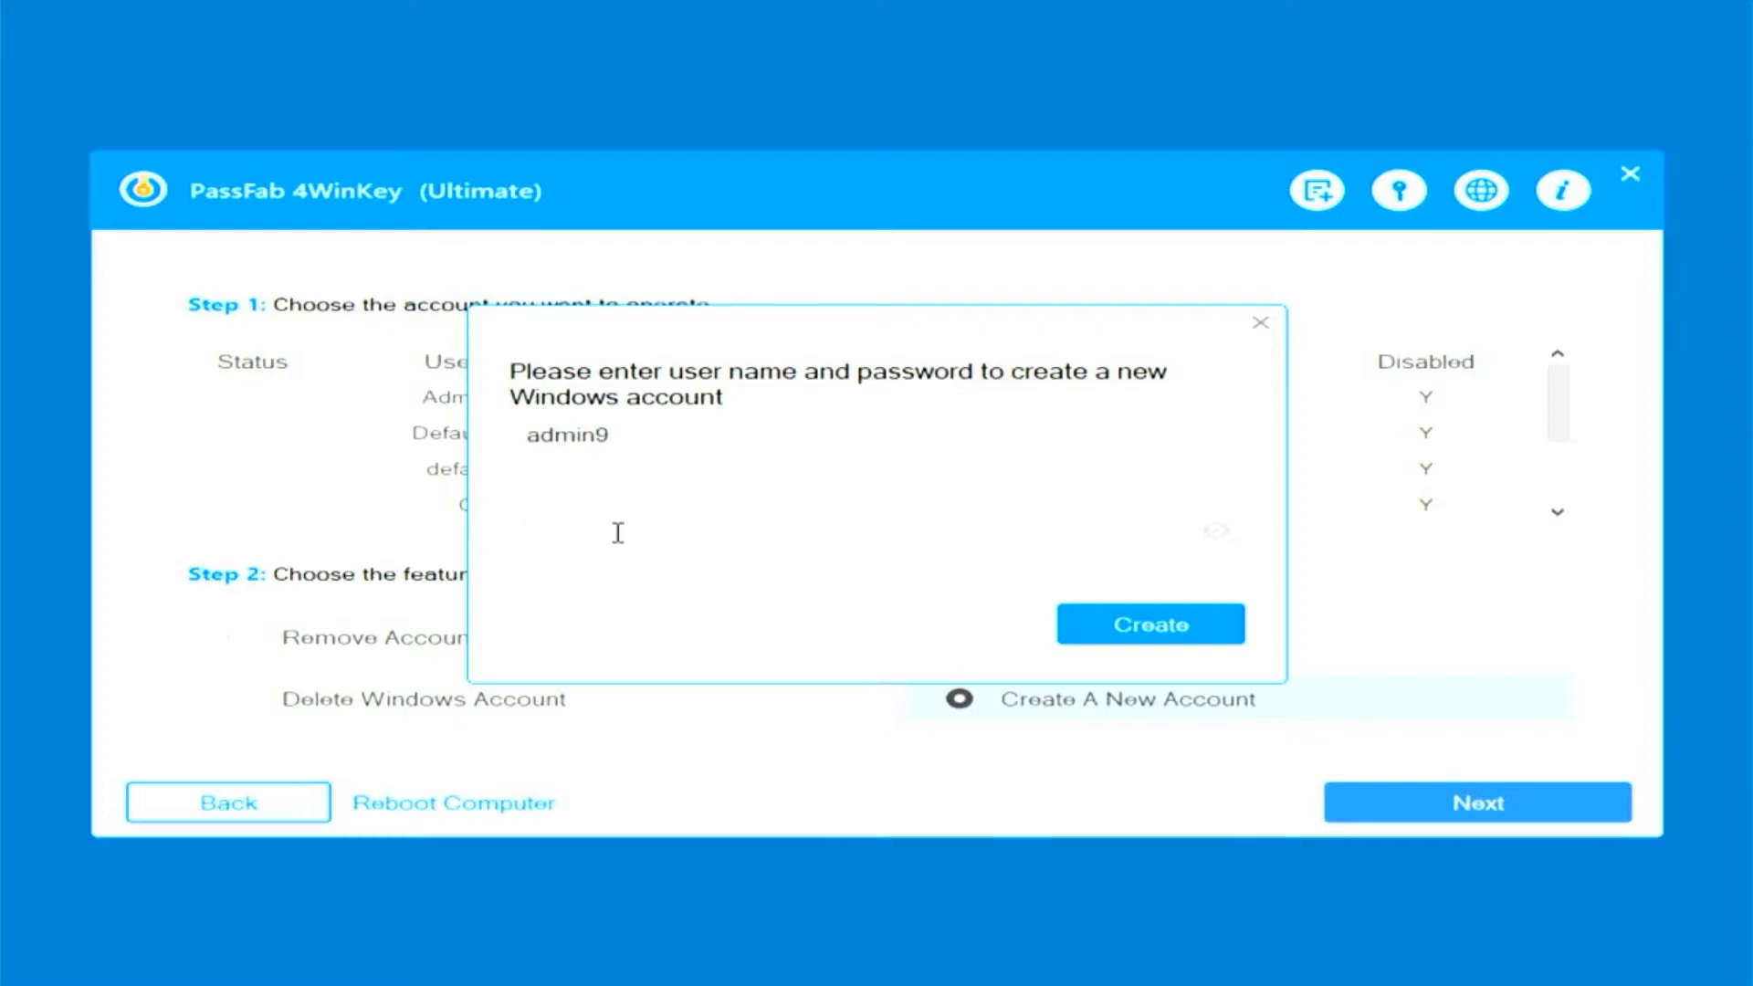
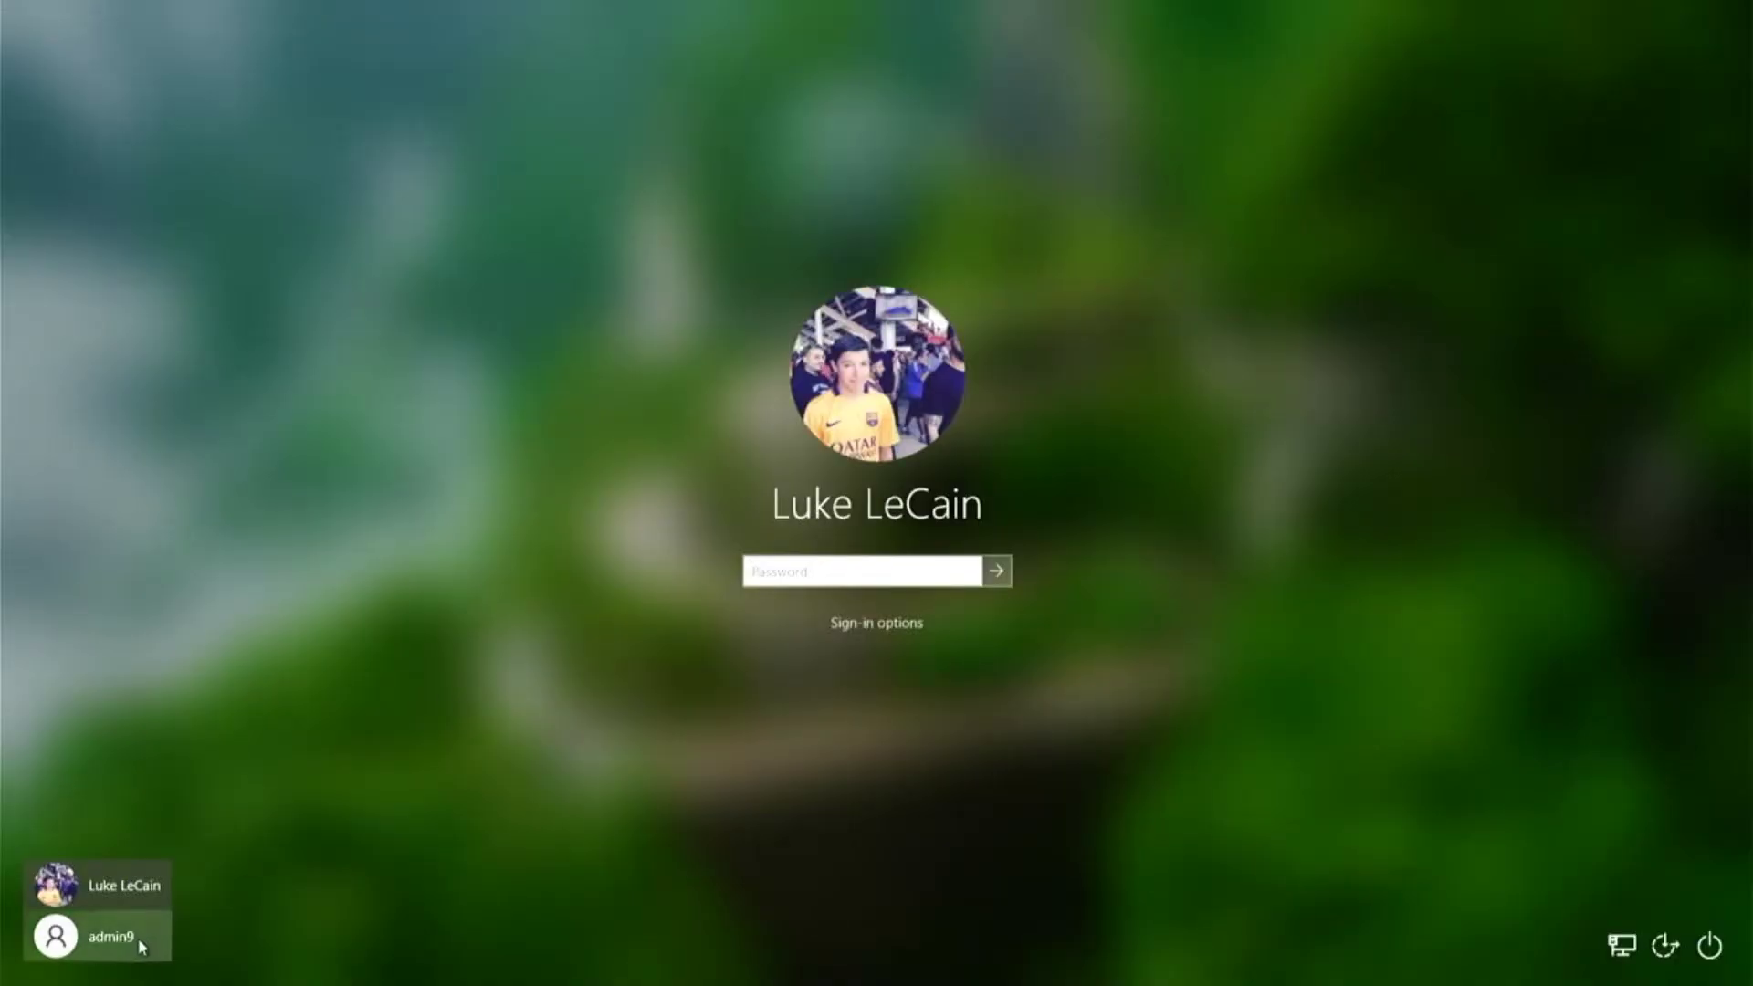
Step: Sign in to the admin9 account by entering its password
{"action": "left_click", "coordinate": [139, 937]}
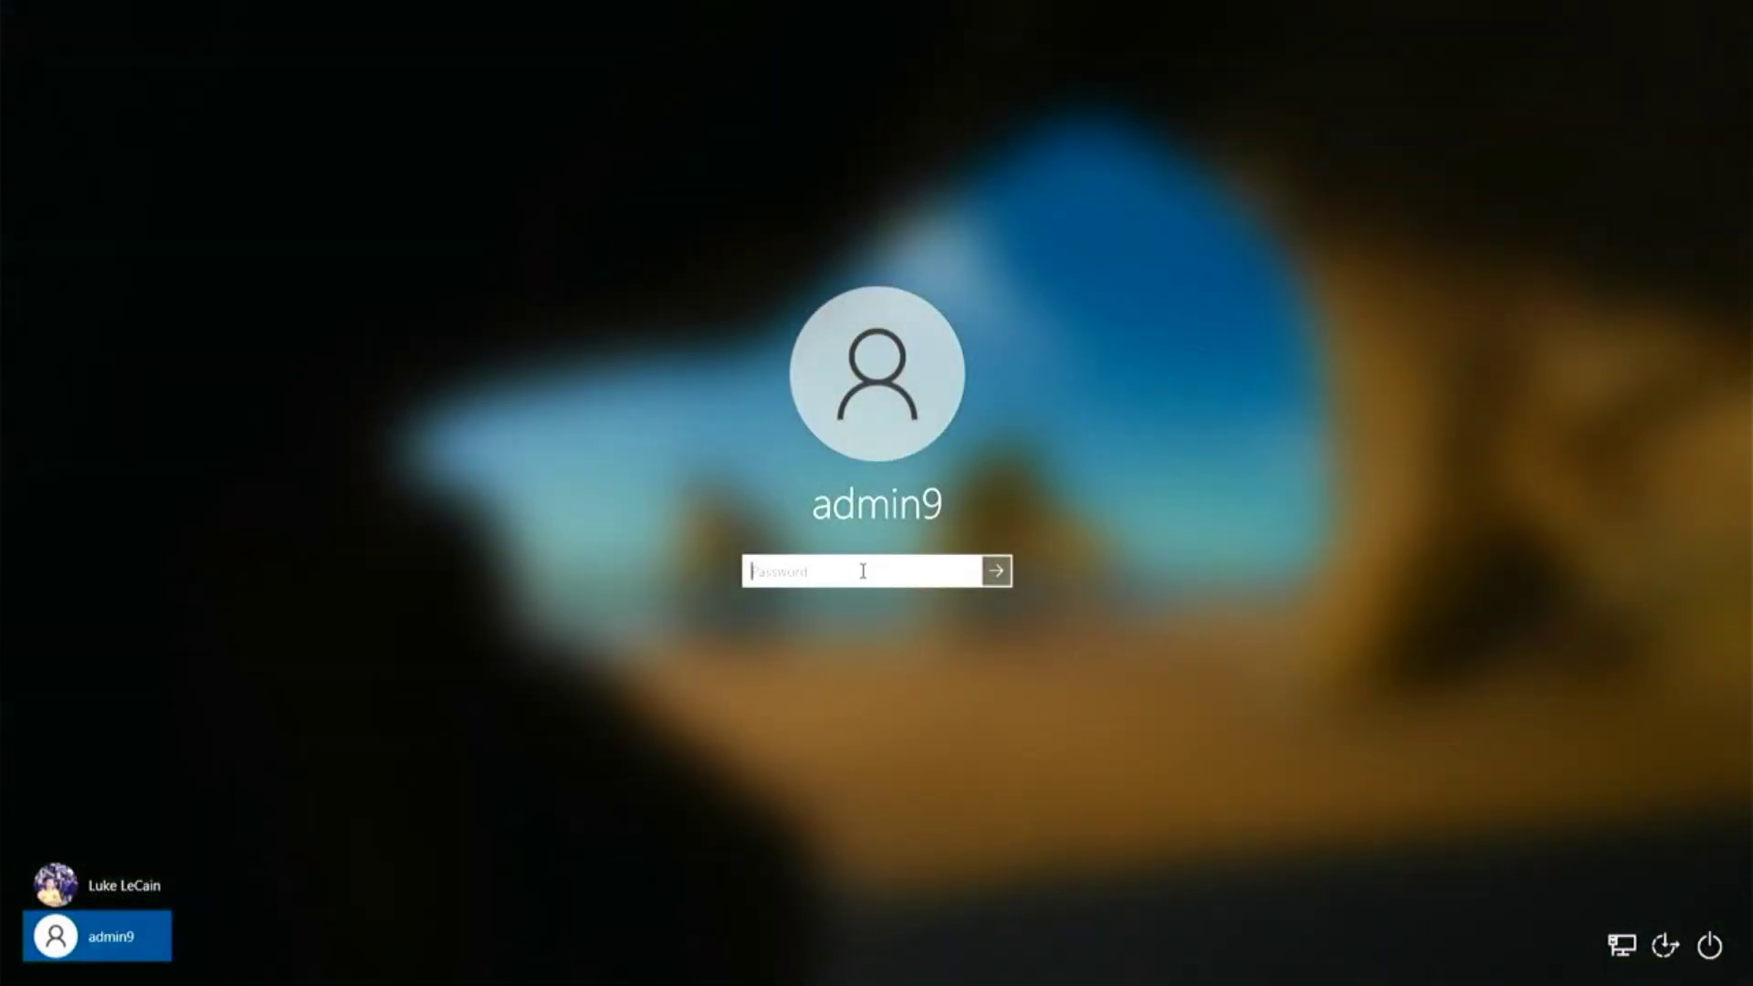
{"action": "type", "text": "******"}
{"action": "key", "text": "Return"}
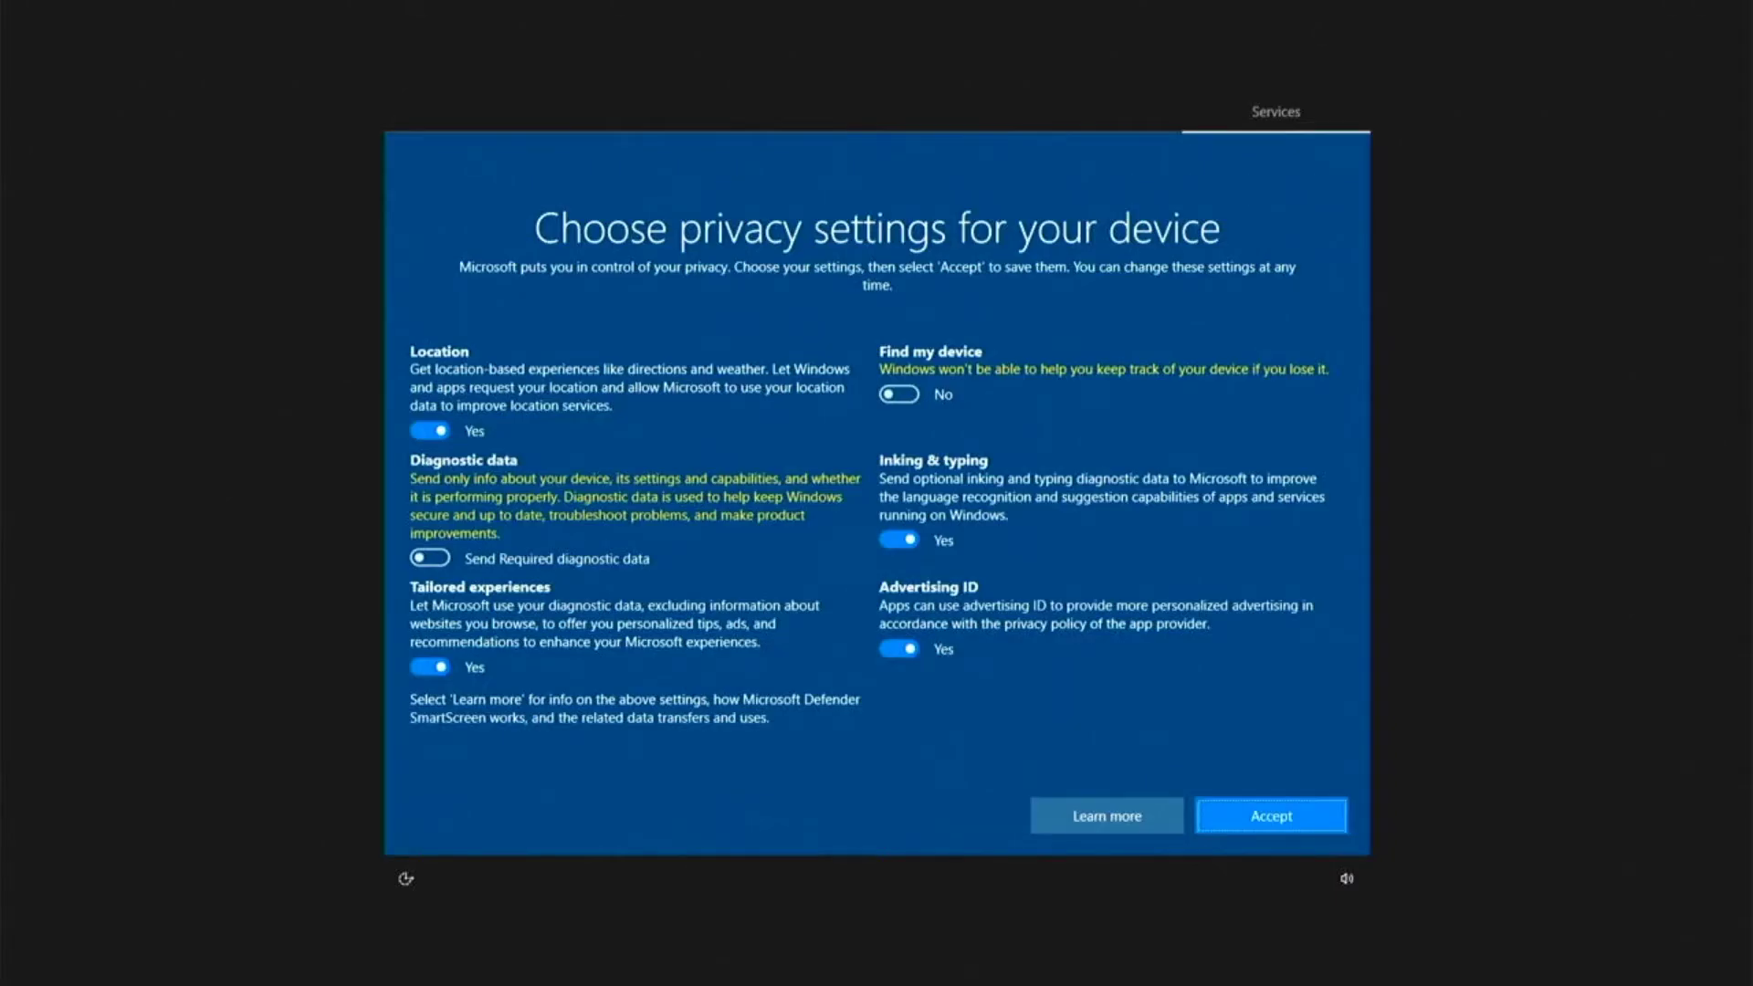
Step: Set Location, Tailored experiences, Advertising ID and Inking & typing to No, then accept
{"action": "left_click", "coordinate": [428, 431]}
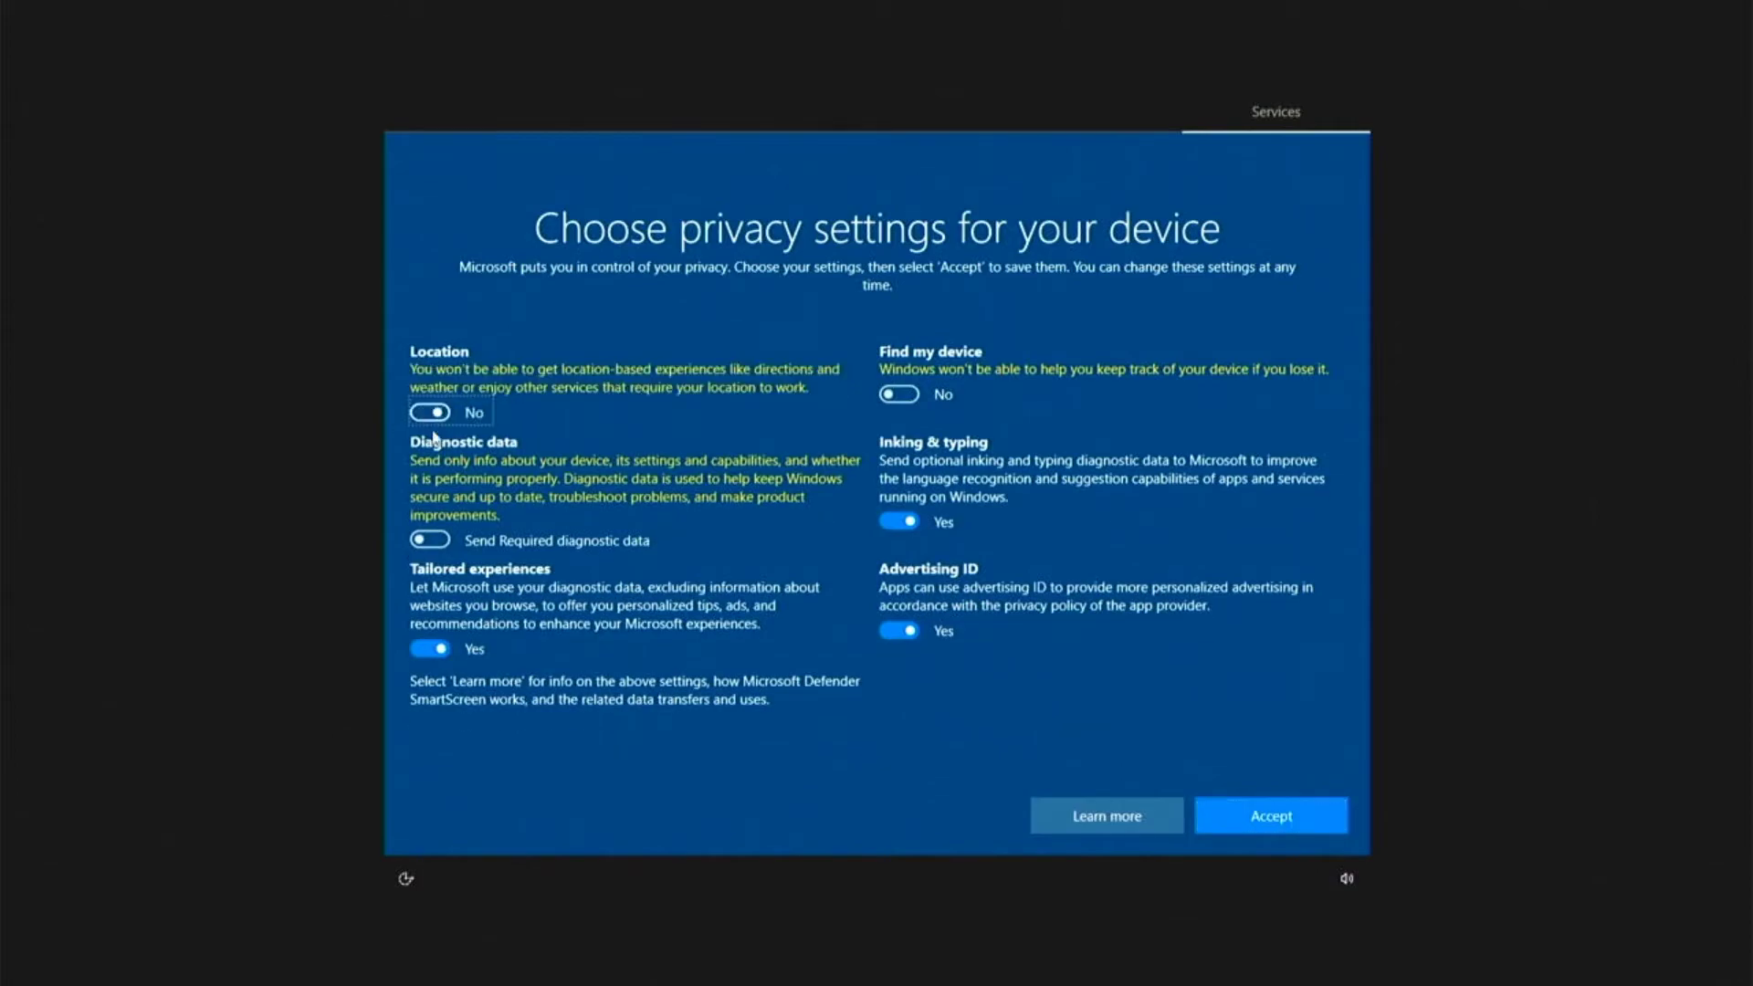
{"action": "left_click", "coordinate": [442, 650]}
{"action": "left_click", "coordinate": [900, 630]}
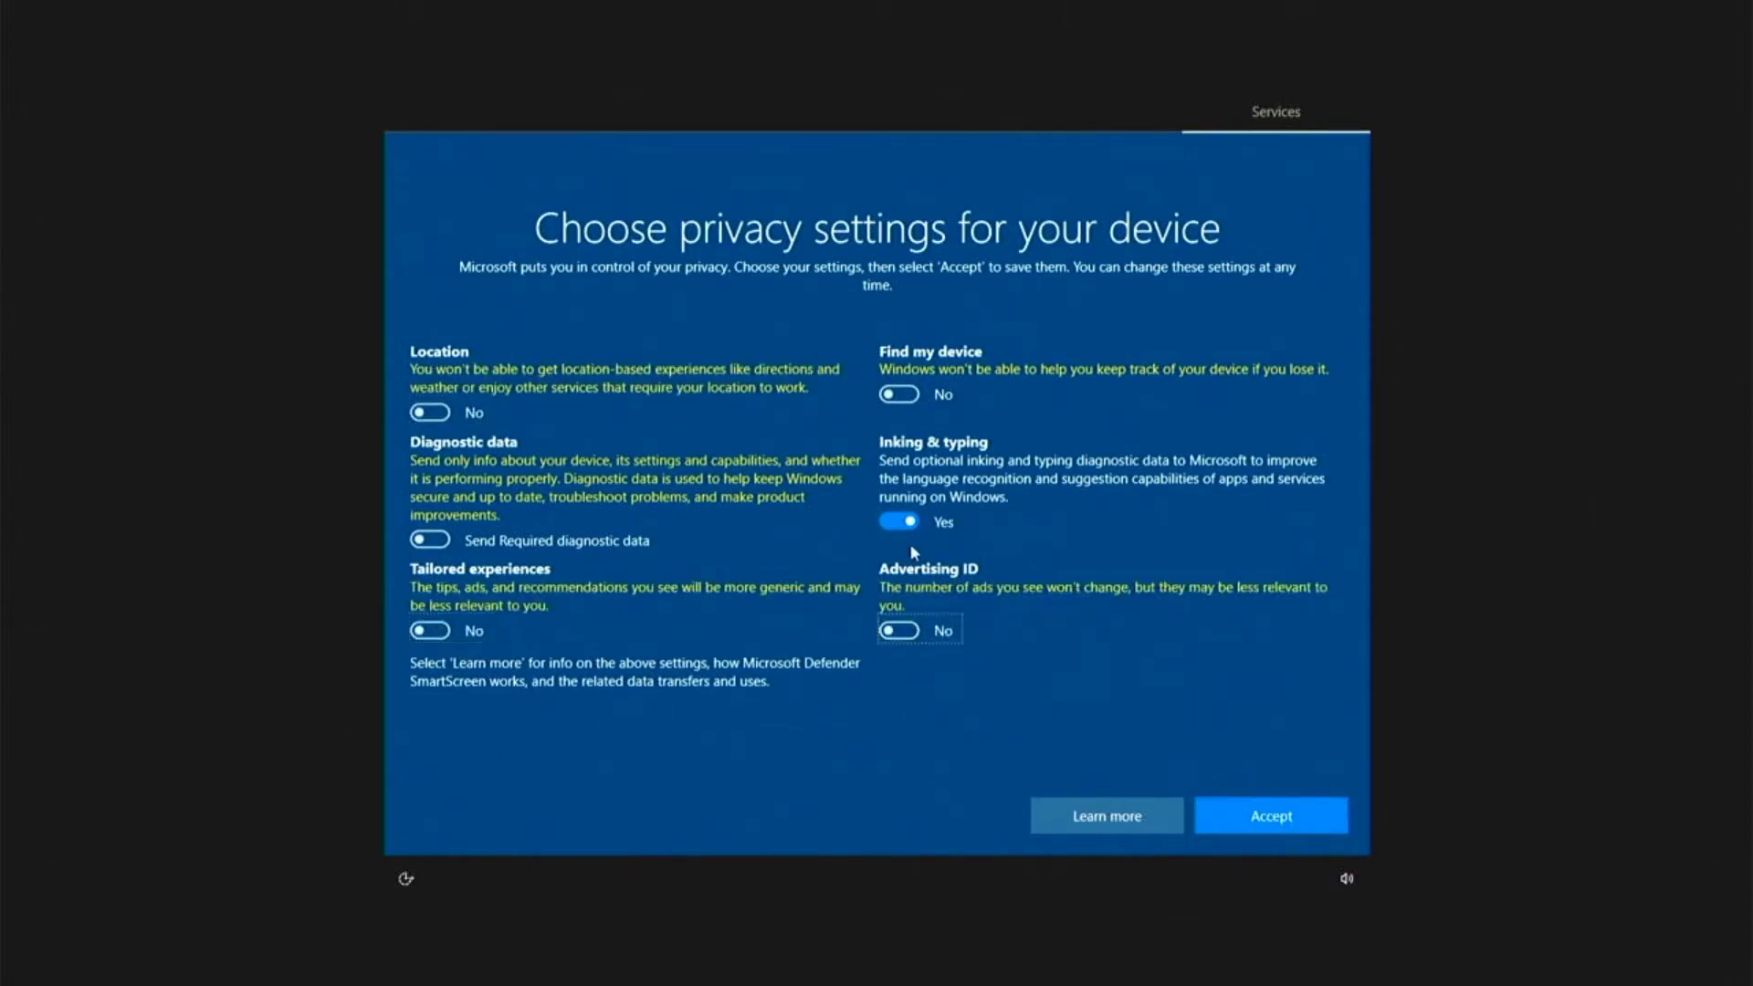
{"action": "left_click", "coordinate": [899, 521]}
{"action": "left_click", "coordinate": [1248, 825]}
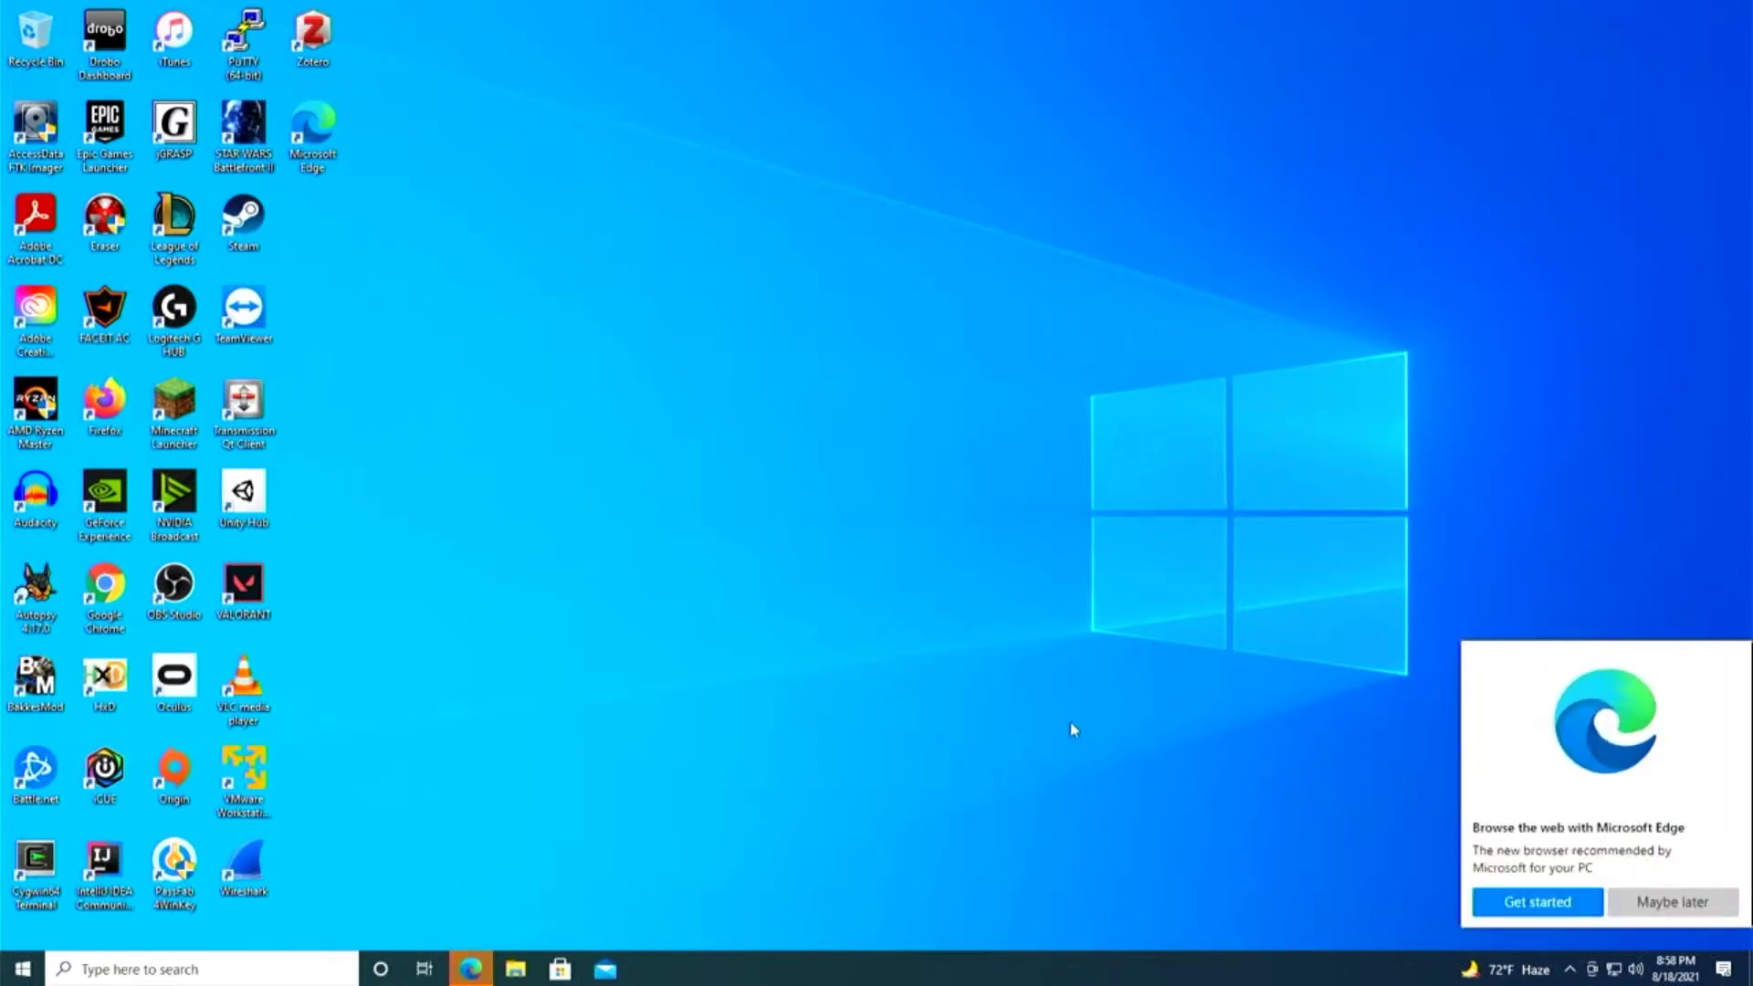
Step: Open the news panel and taskbar settings, then dismiss the Microsoft Edge promotion with Maybe later
{"action": "left_click", "coordinate": [1470, 970]}
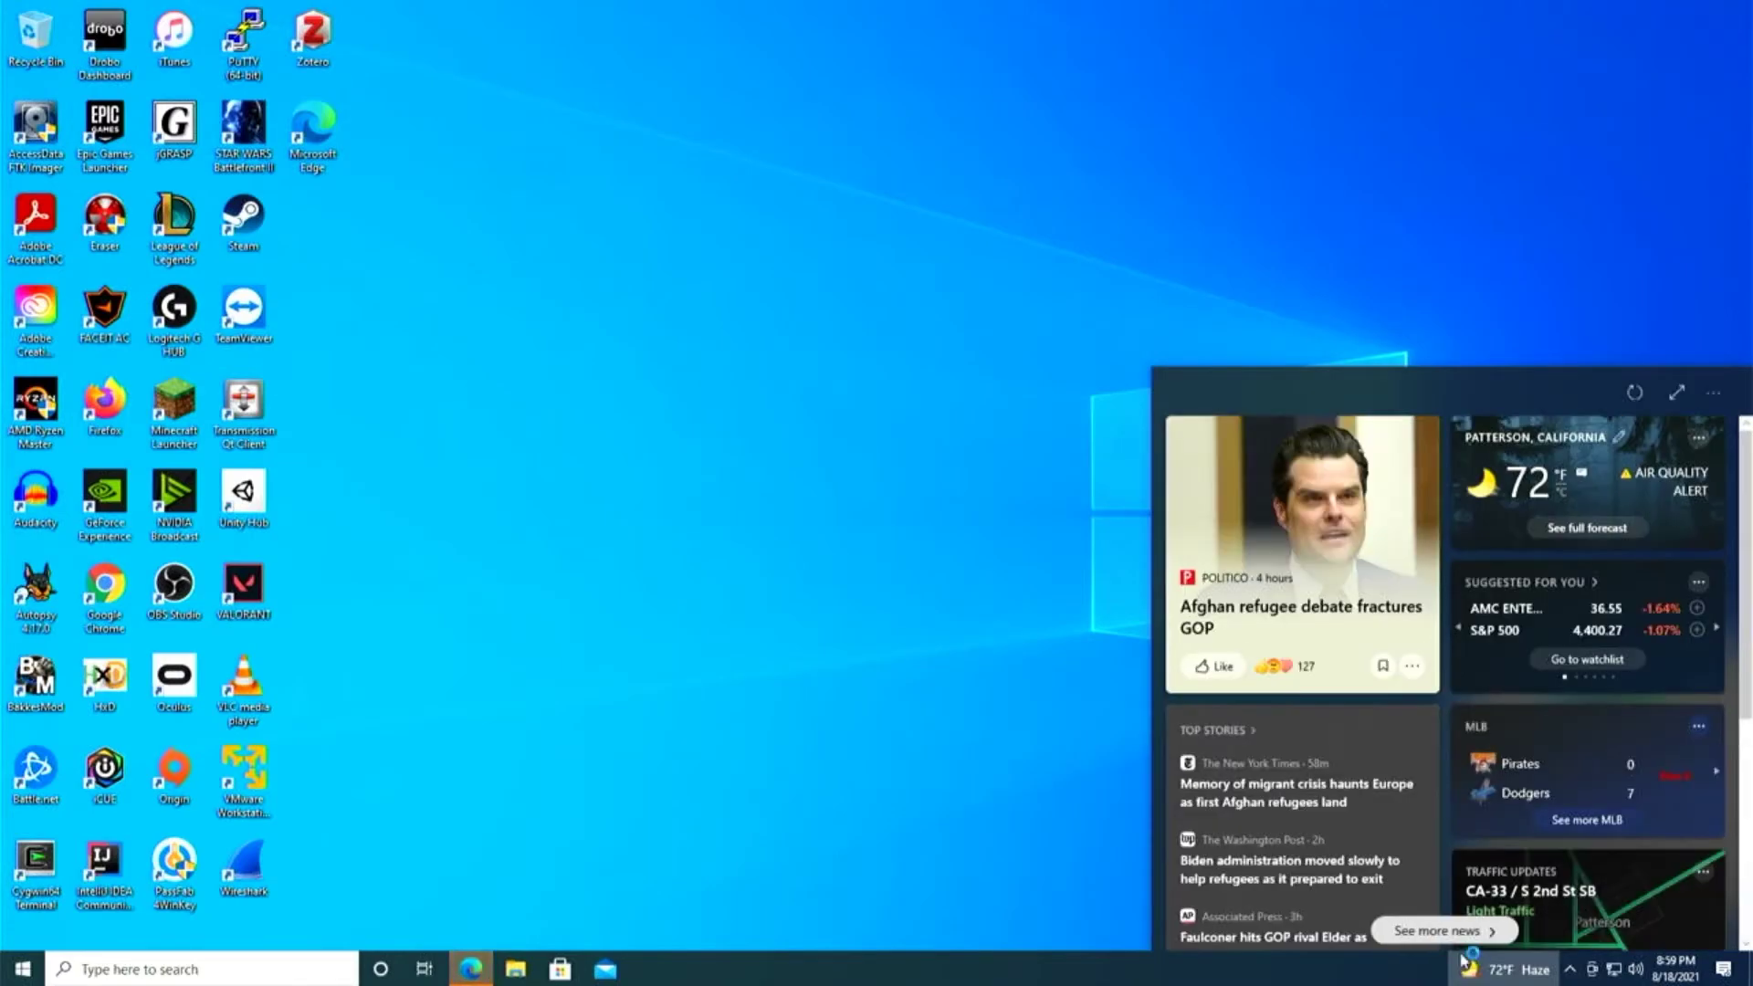
{"action": "right_click", "coordinate": [1467, 968]}
{"action": "left_click", "coordinate": [1481, 940]}
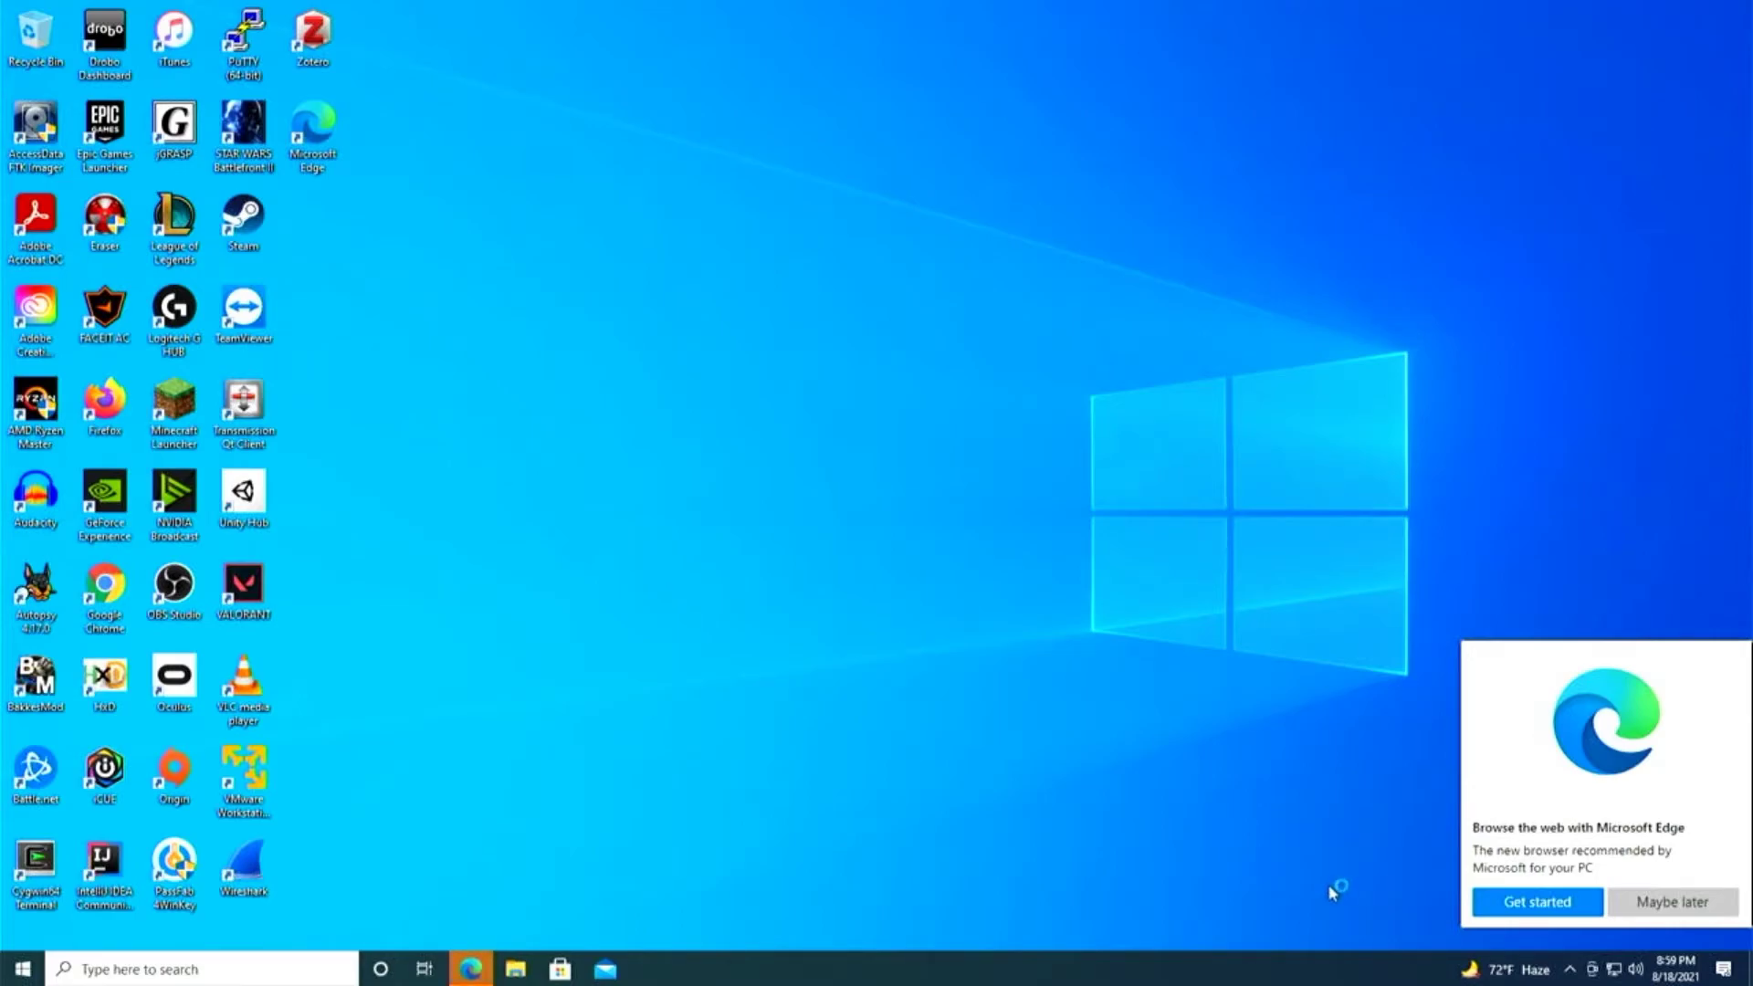
{"action": "left_click", "coordinate": [1684, 906]}
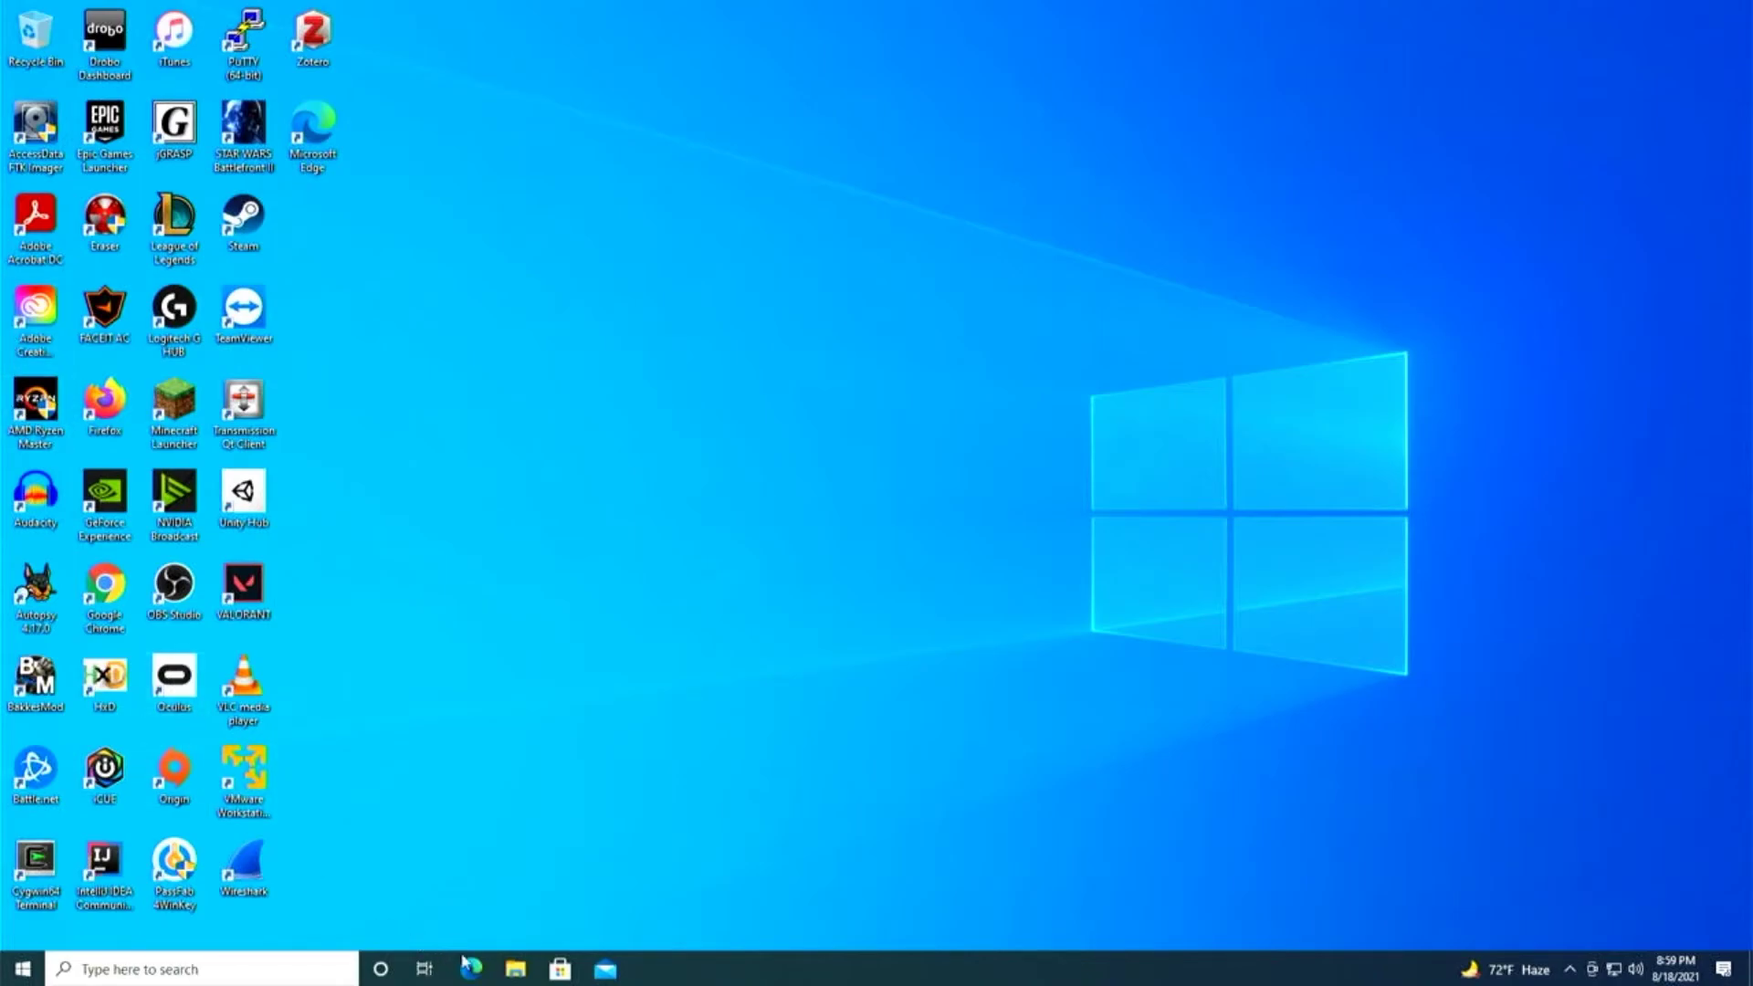
{"action": "left_click", "coordinate": [515, 968]}
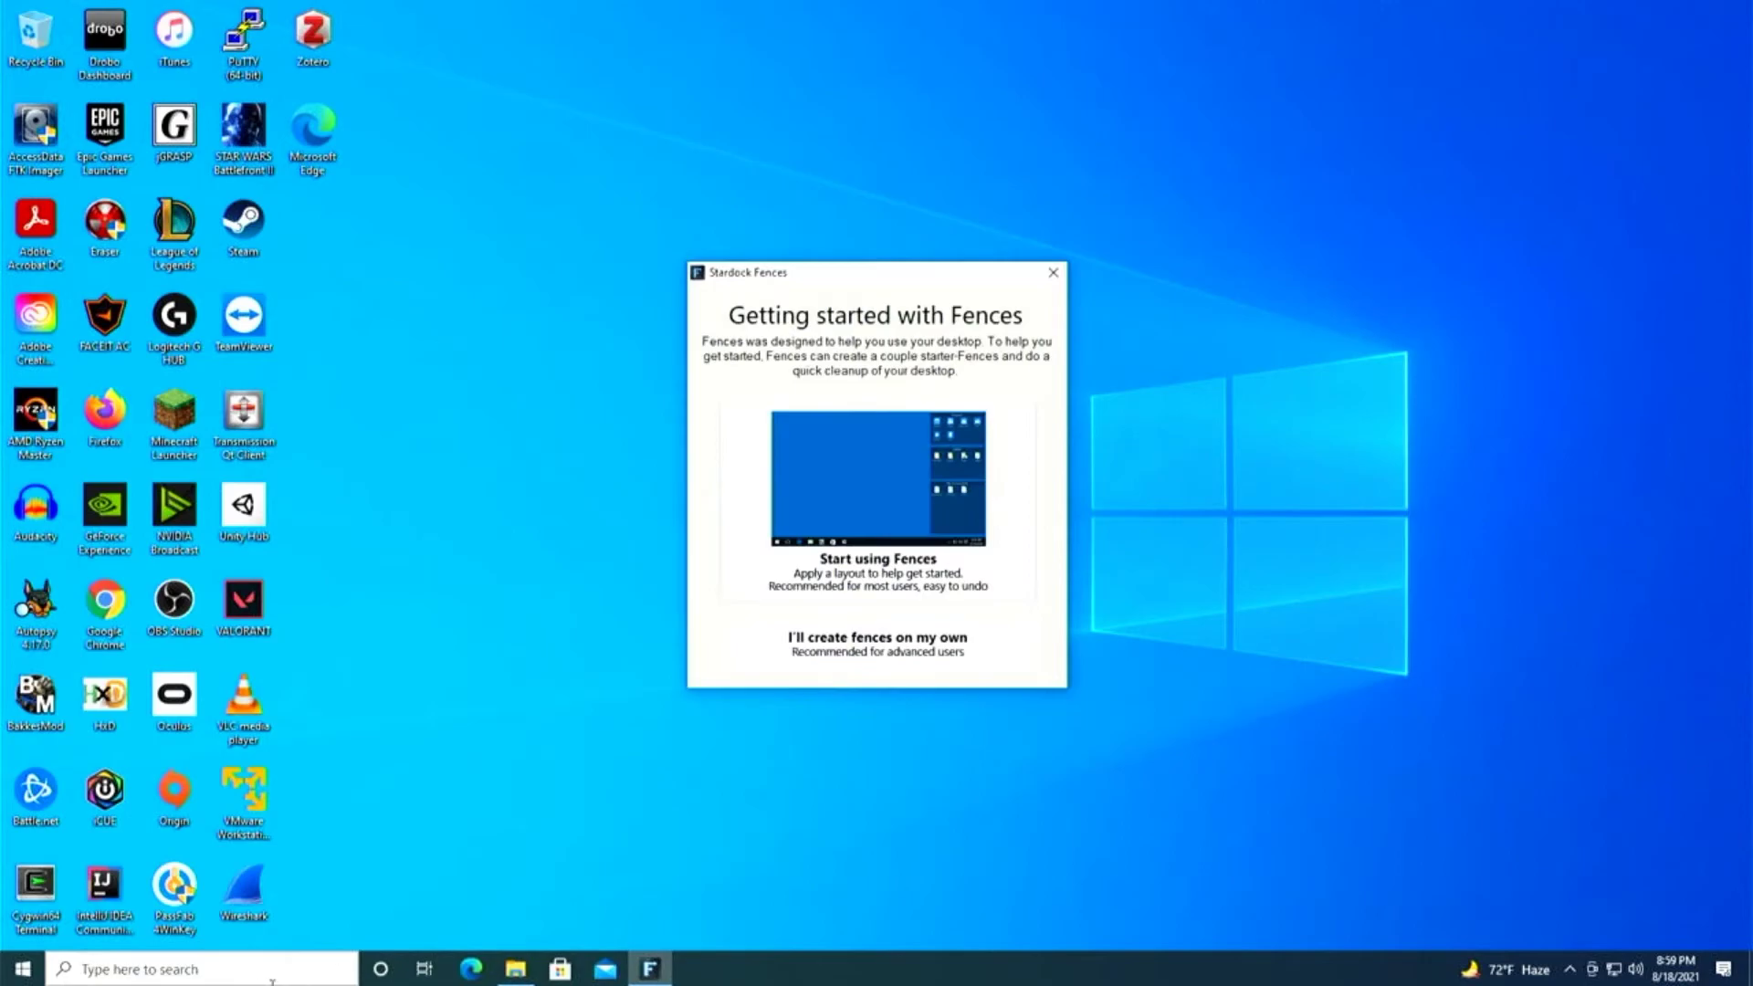
Step: Close the Fences dialog, browse to C:\Users and grant access to the other user's profile folder
{"action": "left_click", "coordinate": [1053, 272]}
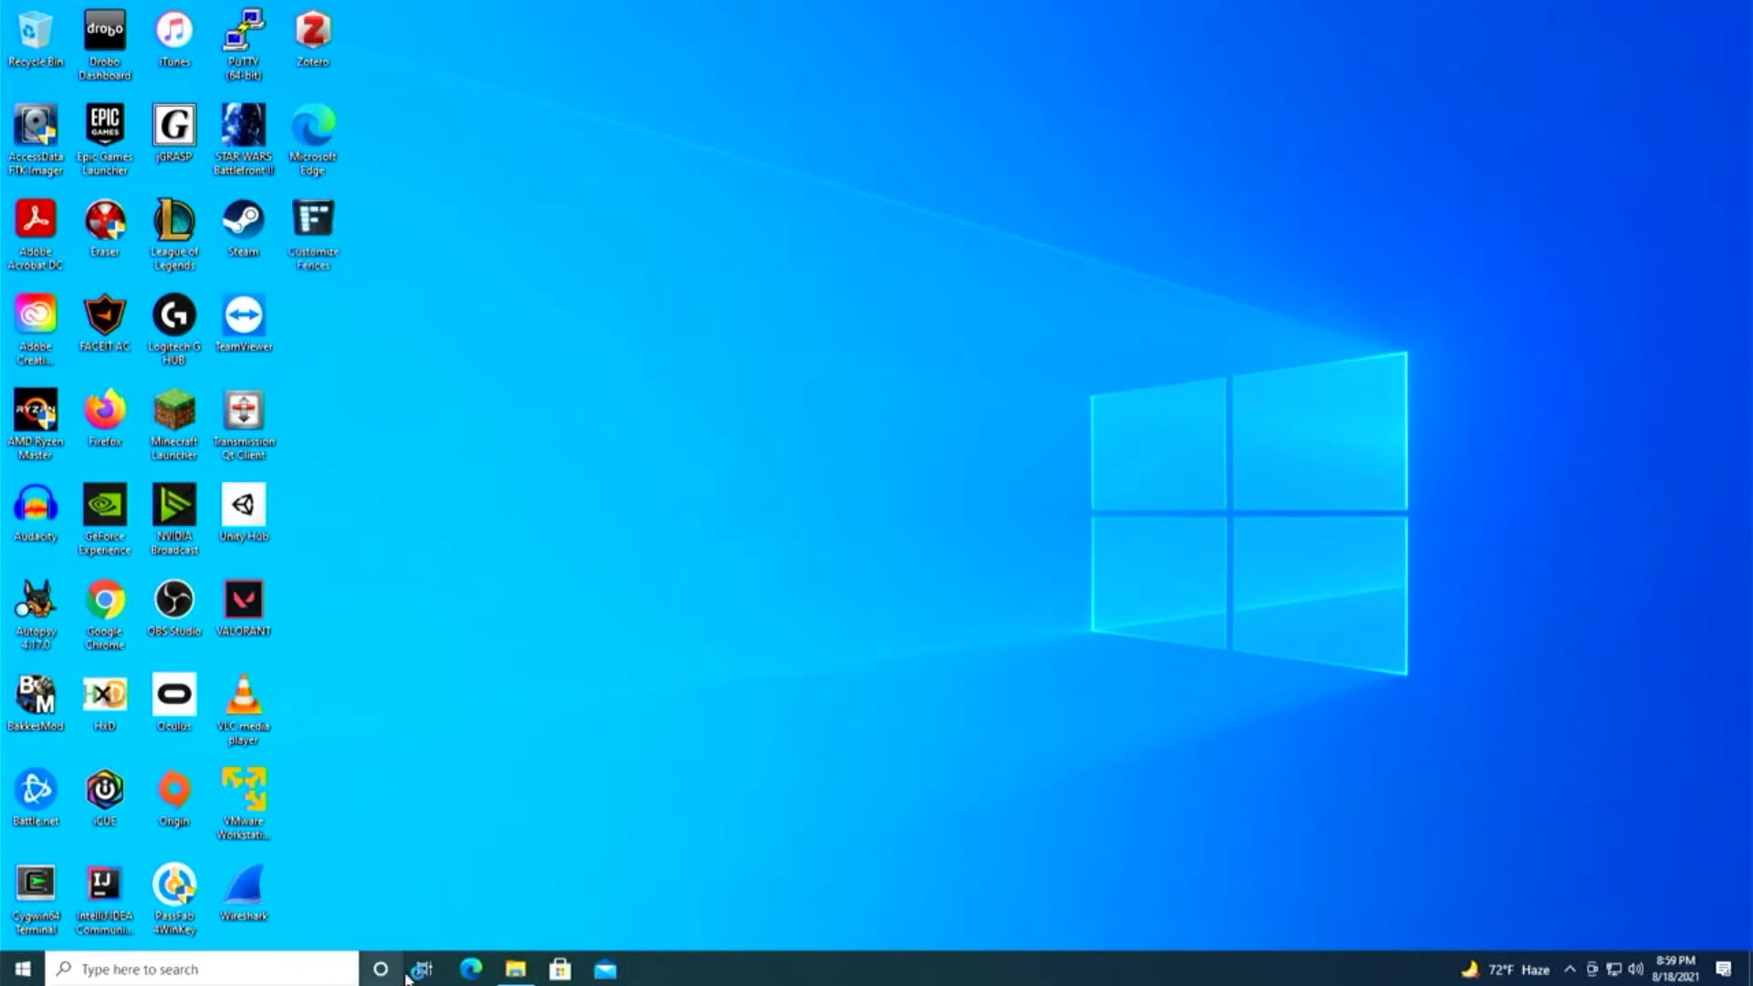
{"action": "left_click", "coordinate": [515, 969]}
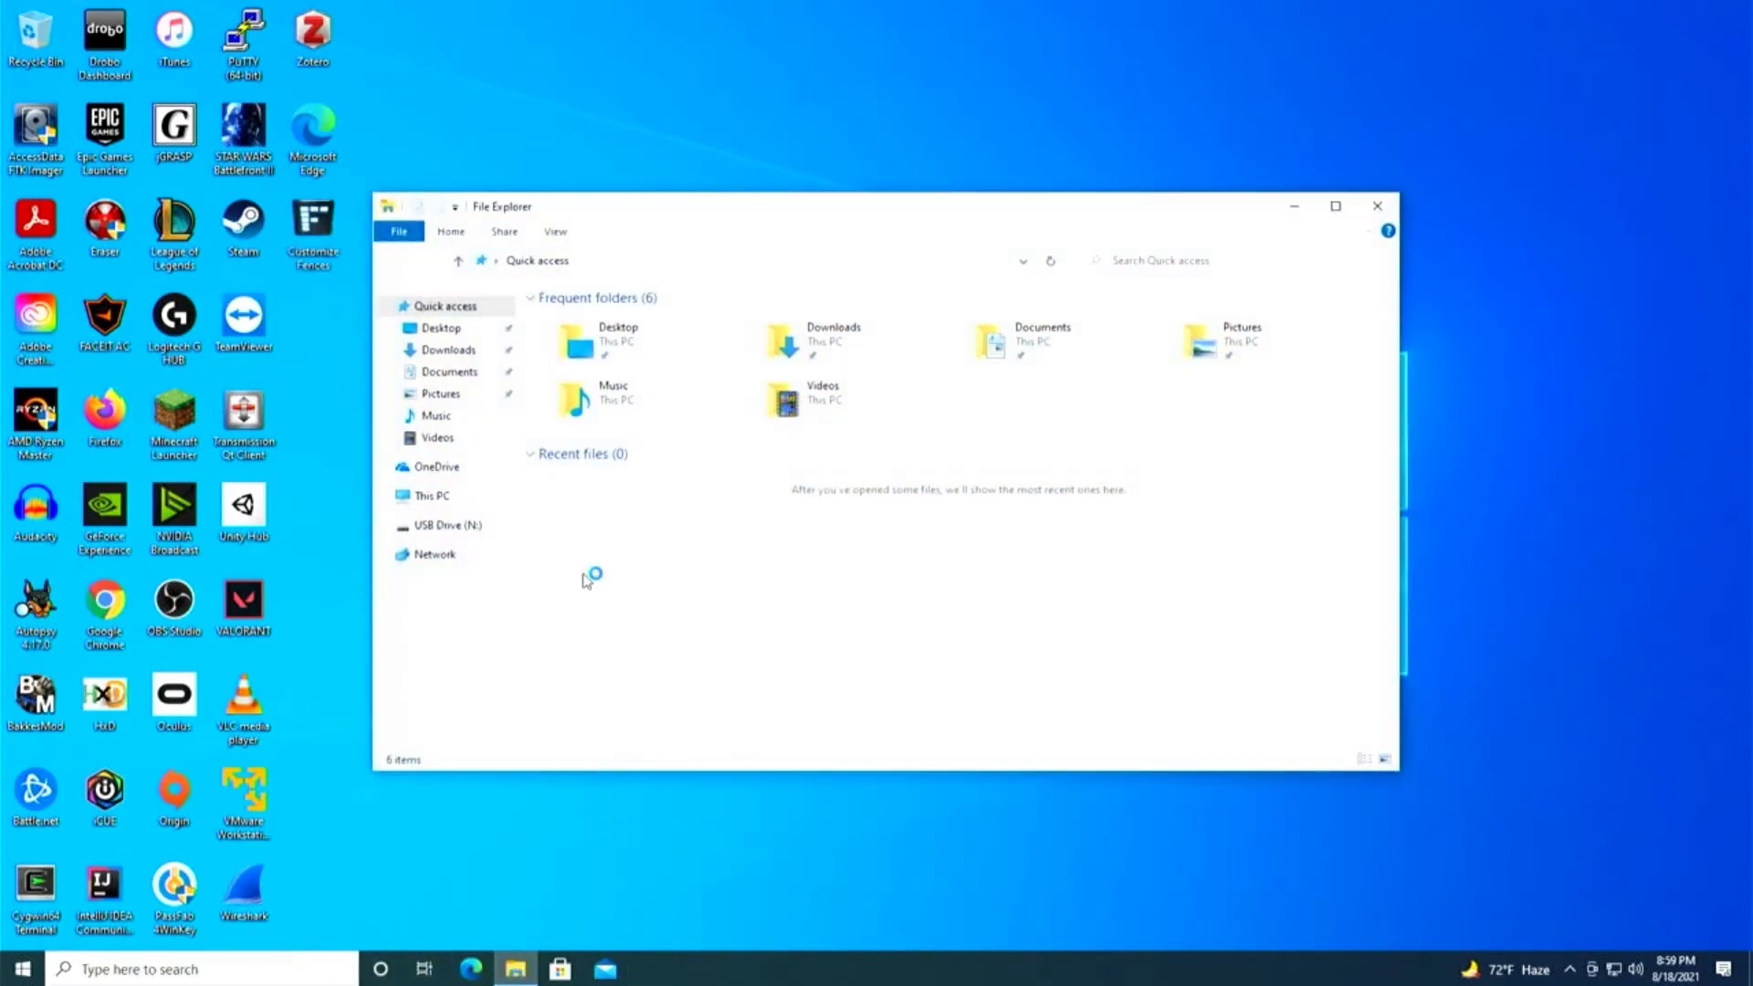
{"action": "left_click", "coordinate": [475, 497]}
{"action": "double_click", "coordinate": [650, 513]}
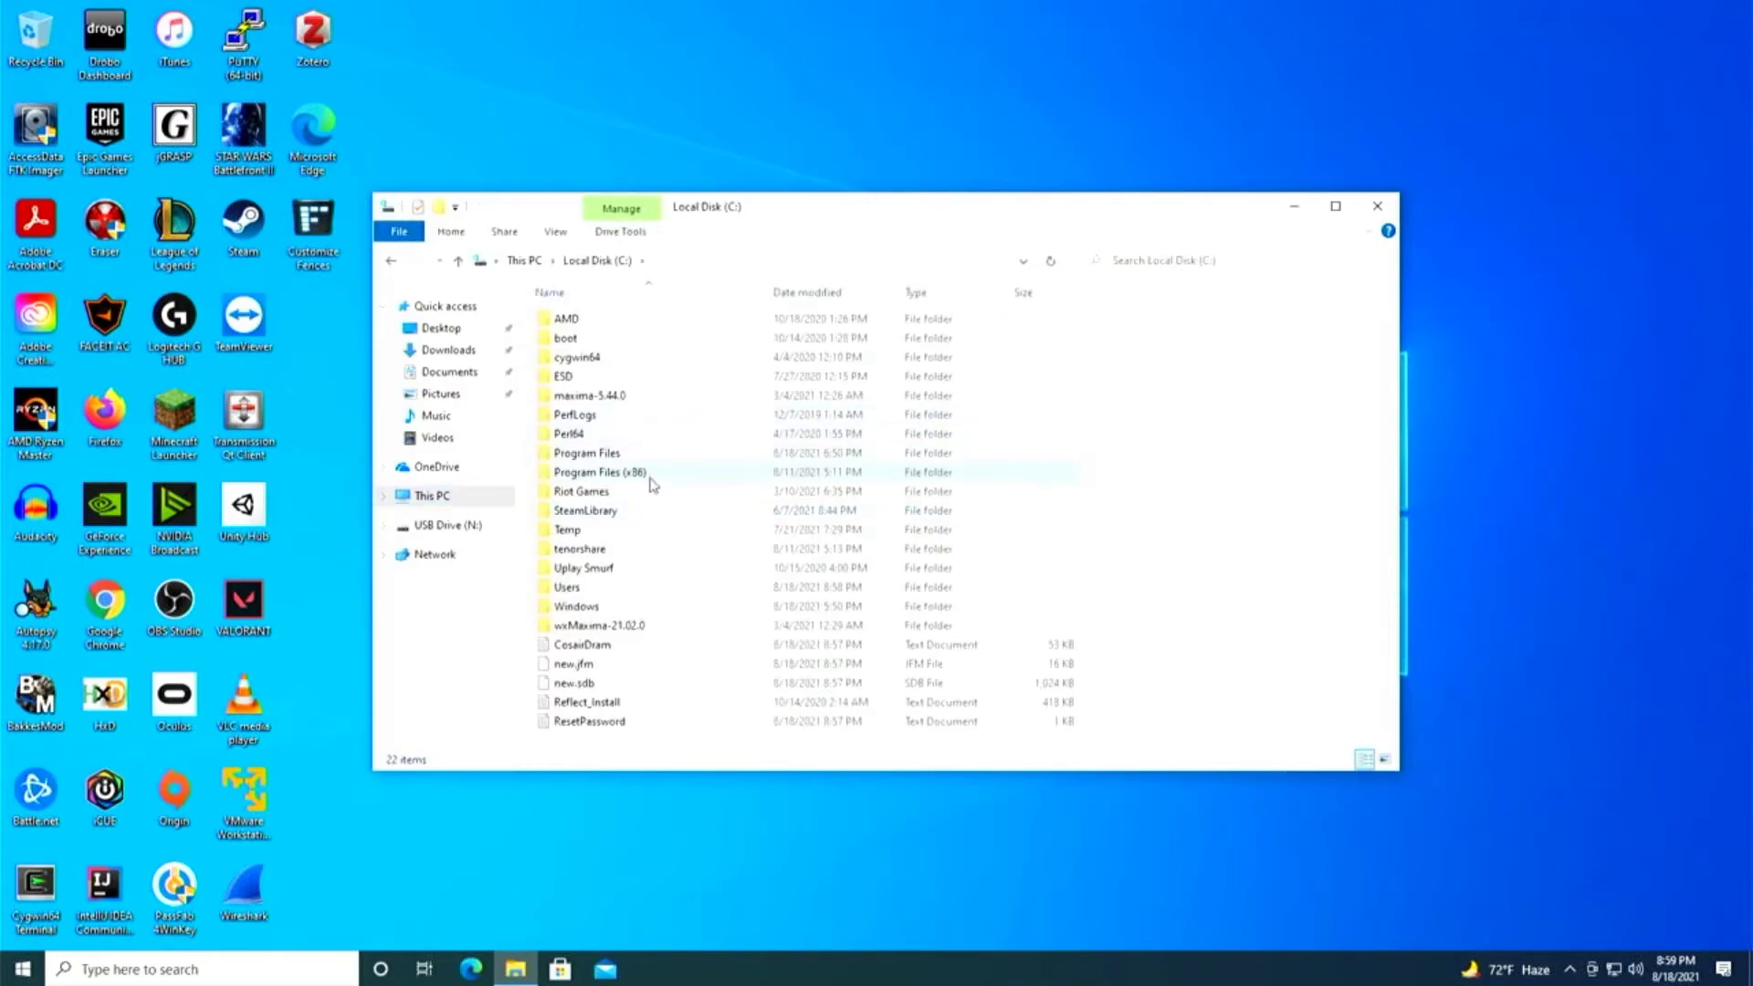
{"action": "double_click", "coordinate": [634, 588]}
{"action": "left_click", "coordinate": [636, 339]}
{"action": "left_click", "coordinate": [904, 509]}
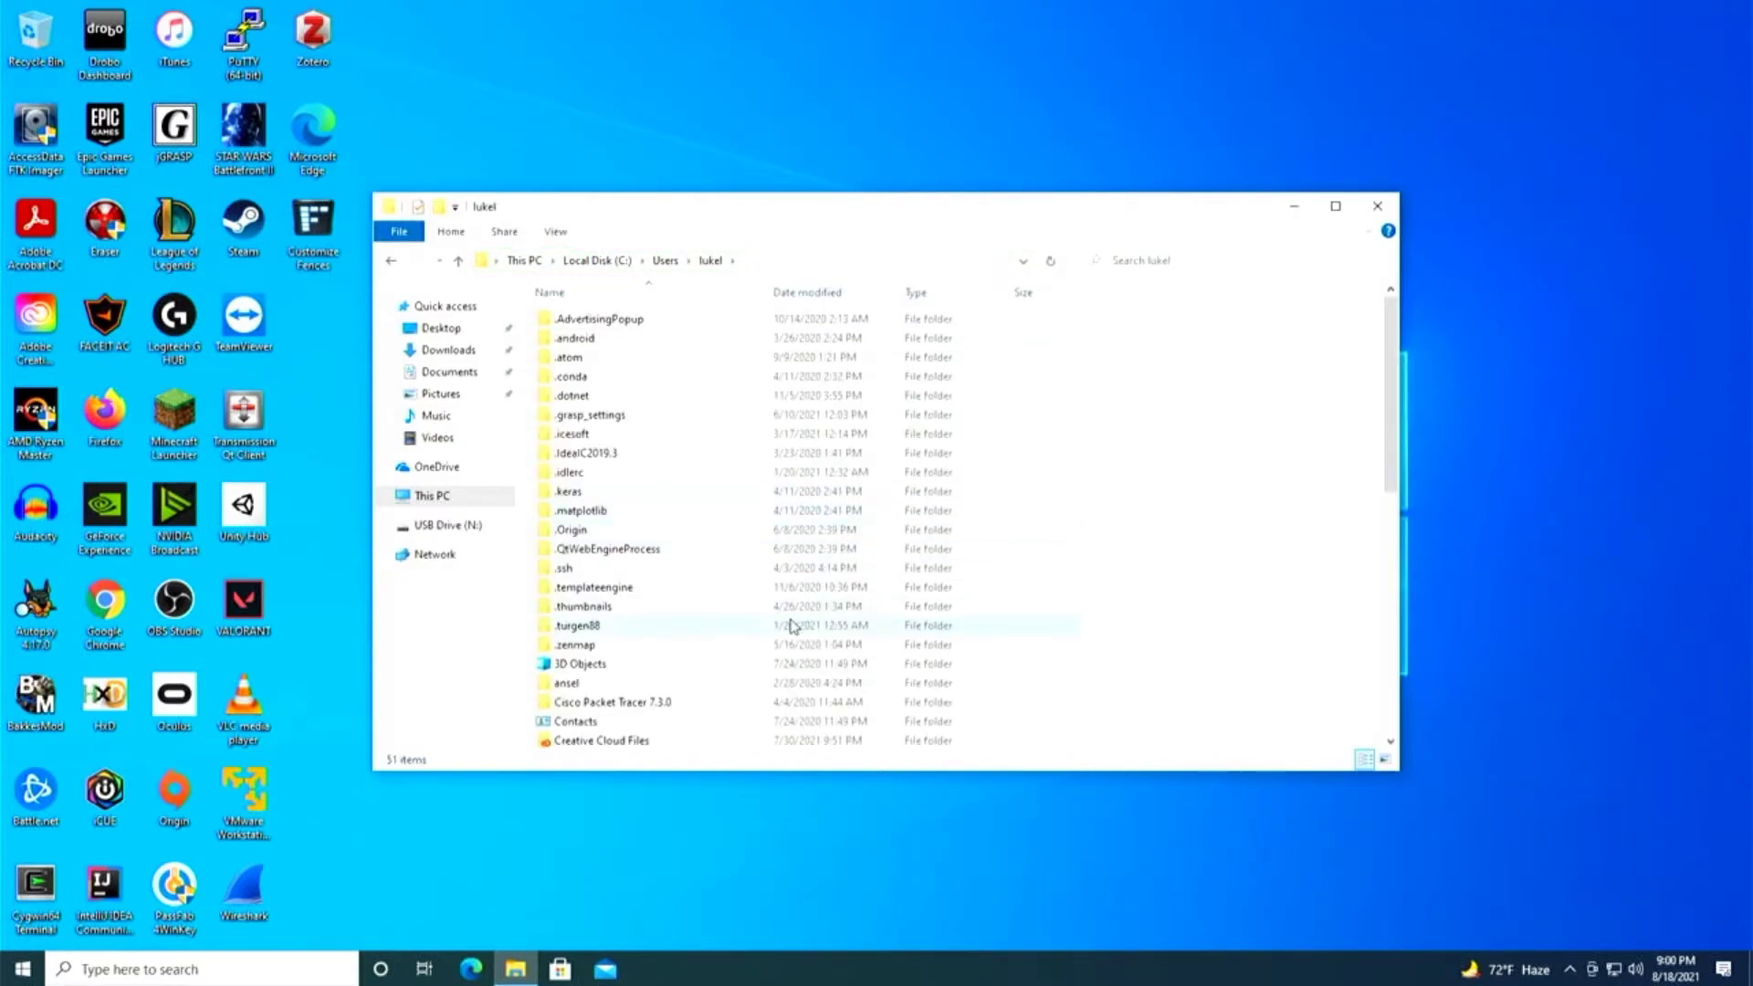
Step: Look inside the hashcat-5.0.0 folder, then return and open the user's Downloads folder
{"action": "scroll", "coordinate": [793, 623], "scroll_direction": "down", "scroll_amount": 2}
{"action": "scroll", "coordinate": [688, 432], "scroll_direction": "down", "scroll_amount": 5}
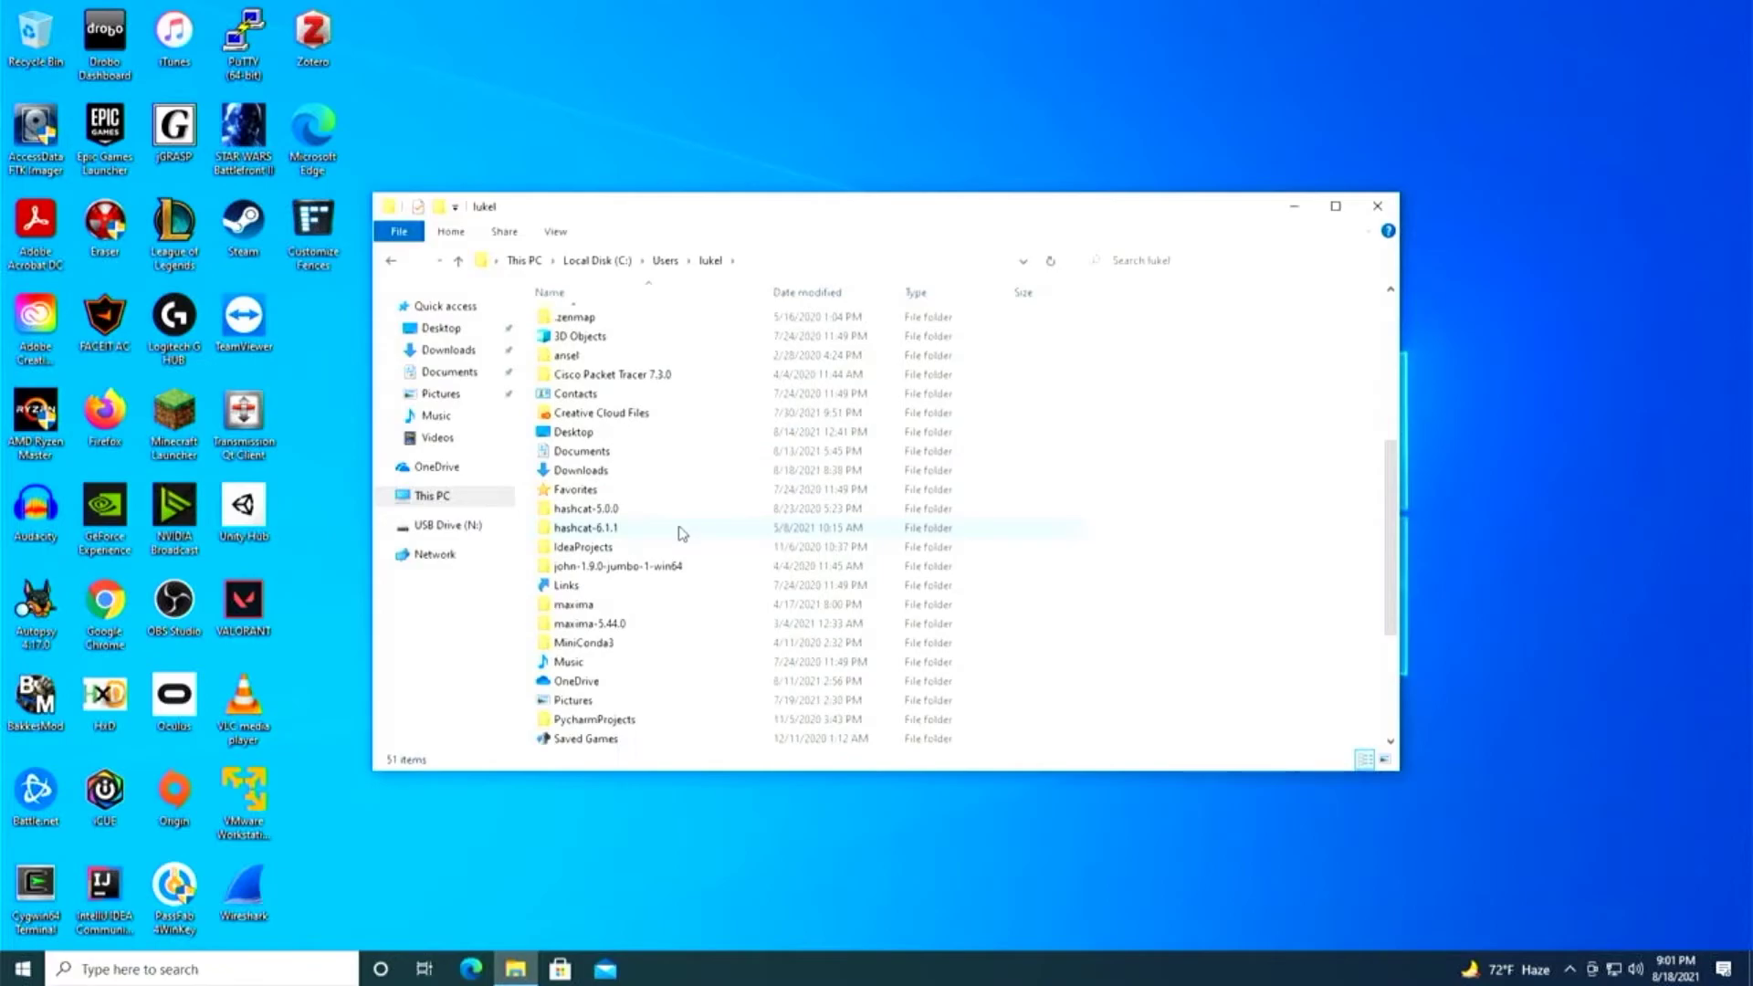
{"action": "double_click", "coordinate": [666, 452]}
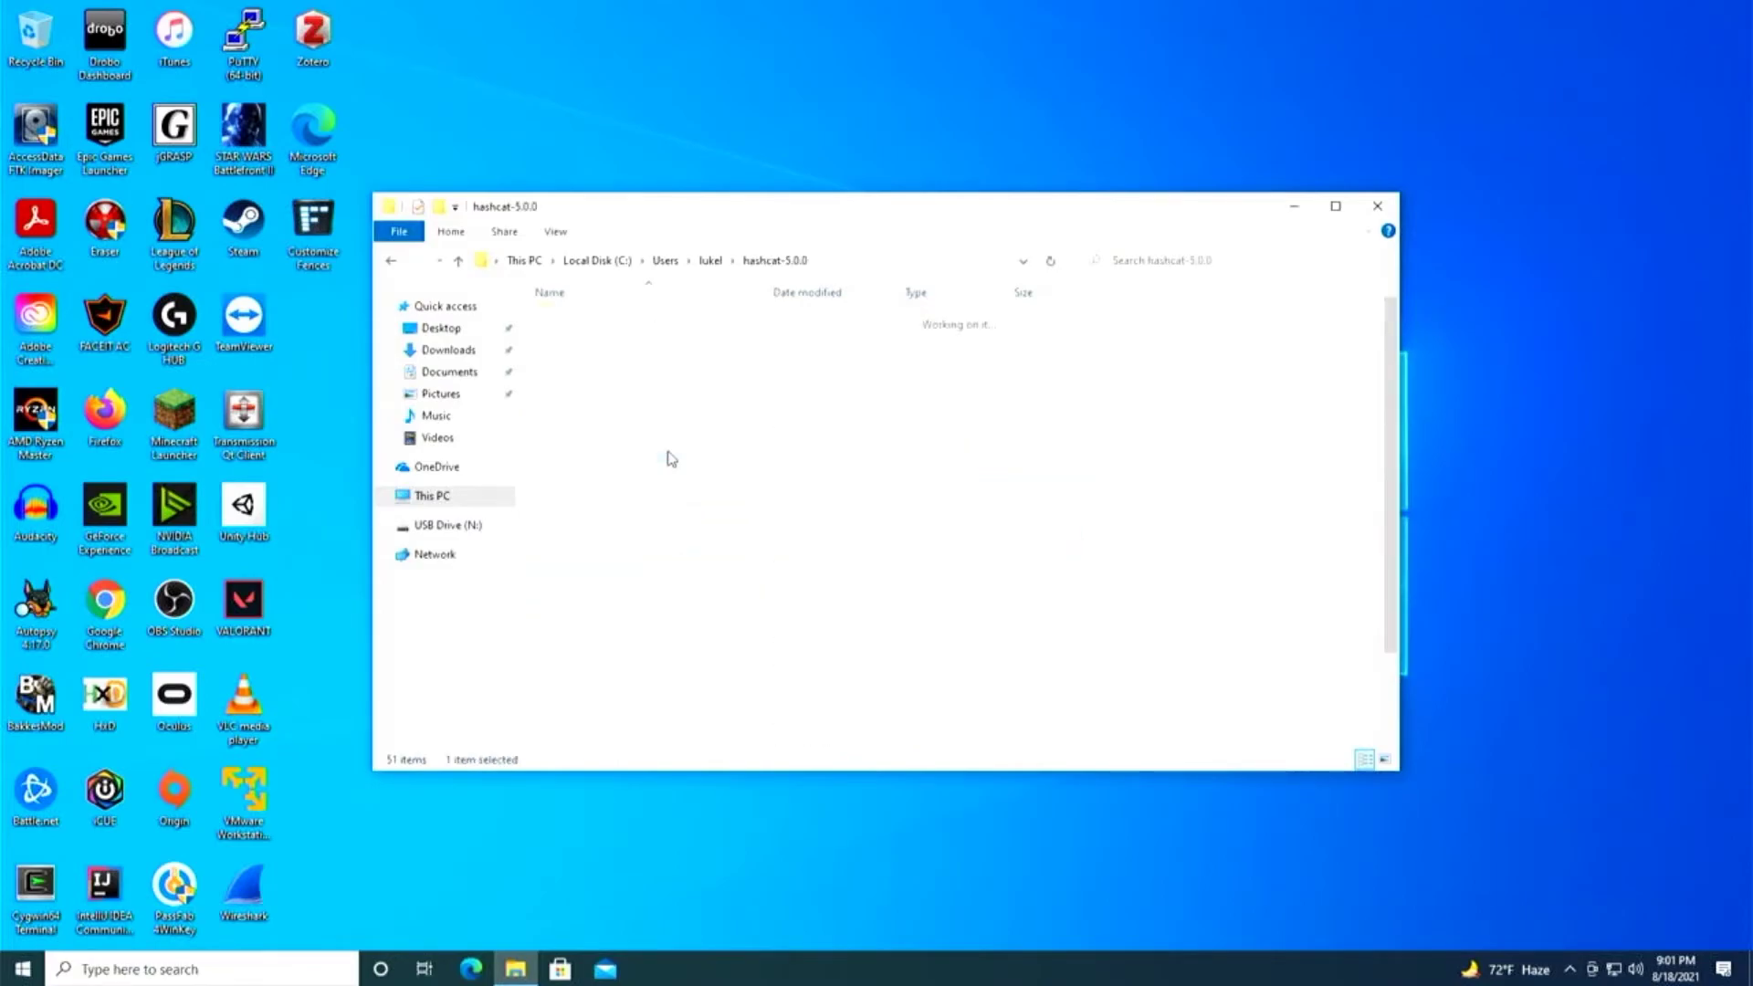
{"action": "left_click", "coordinate": [459, 261]}
{"action": "scroll", "coordinate": [776, 509], "scroll_direction": "down", "scroll_amount": 3}
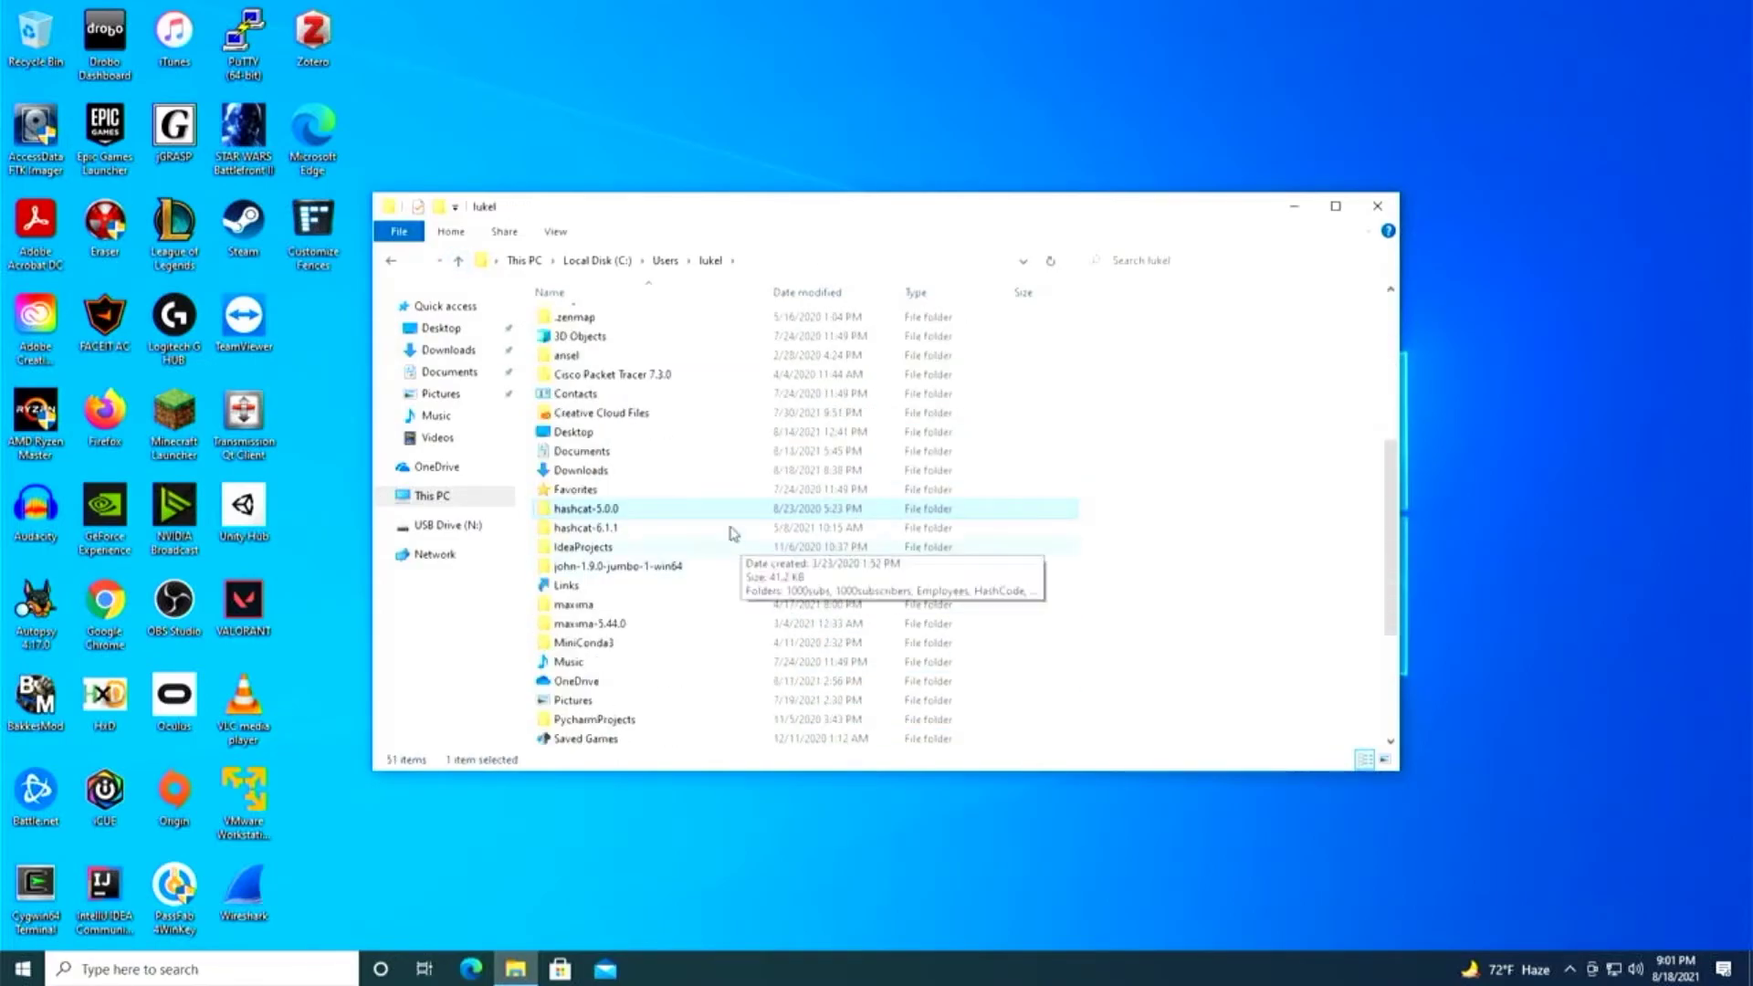
{"action": "double_click", "coordinate": [704, 469]}
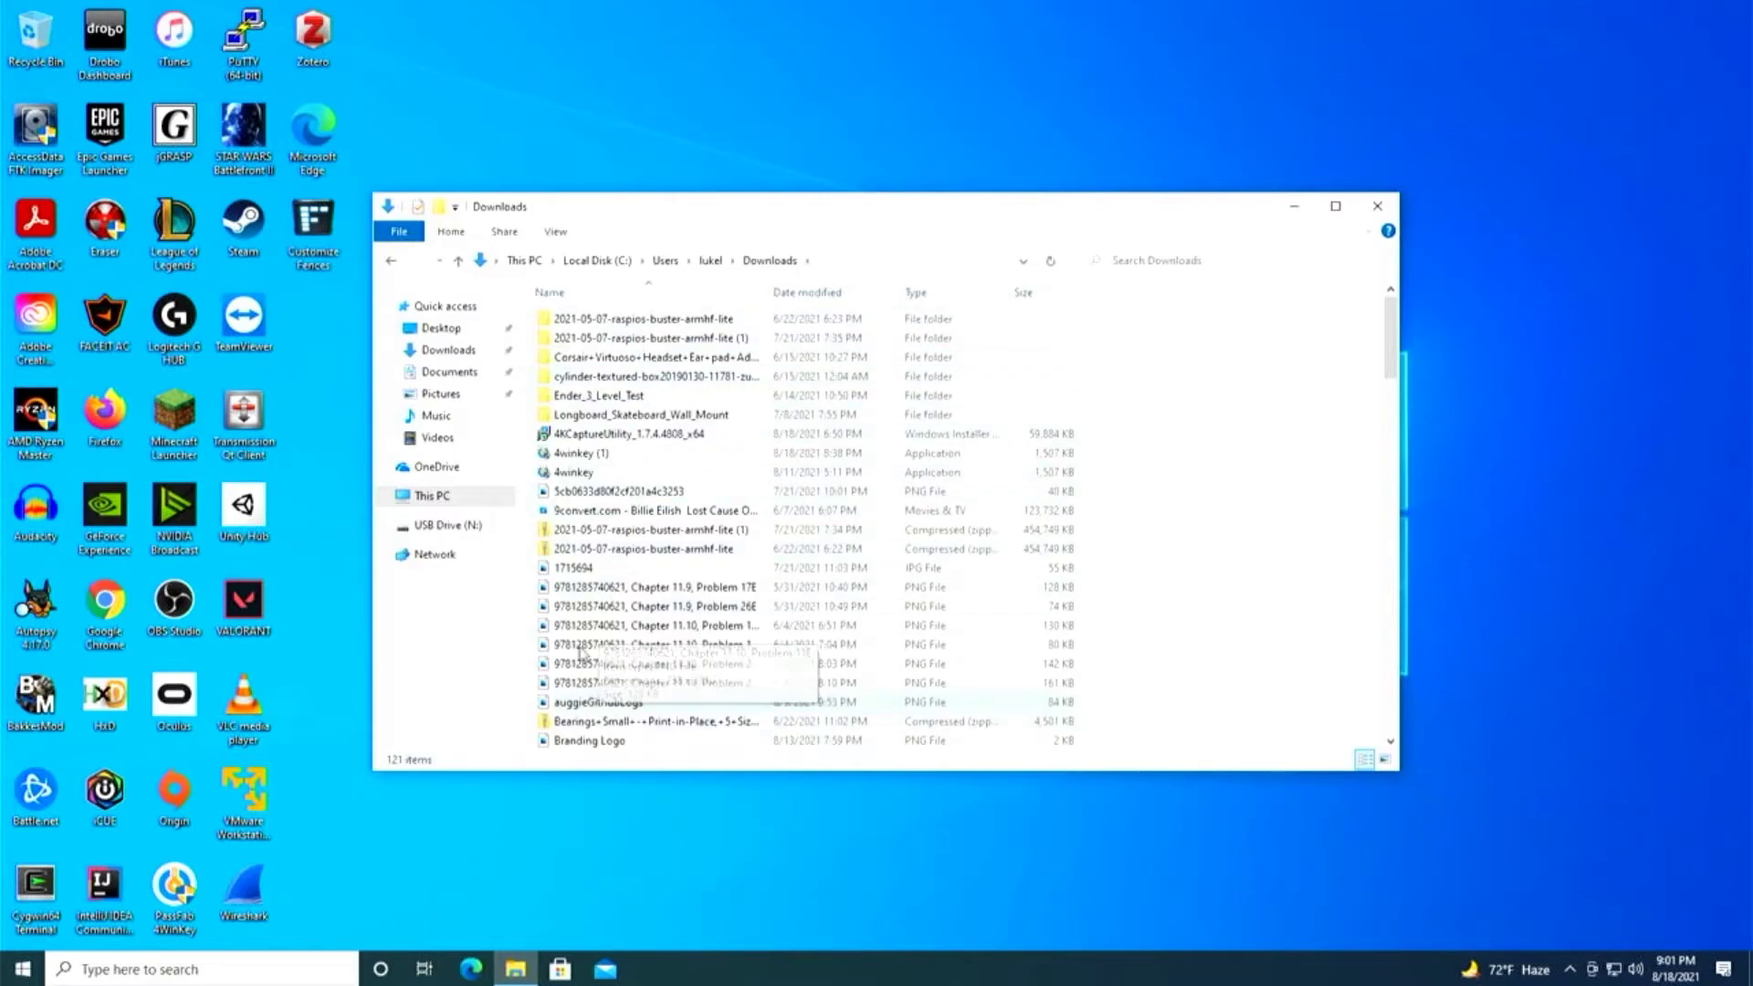
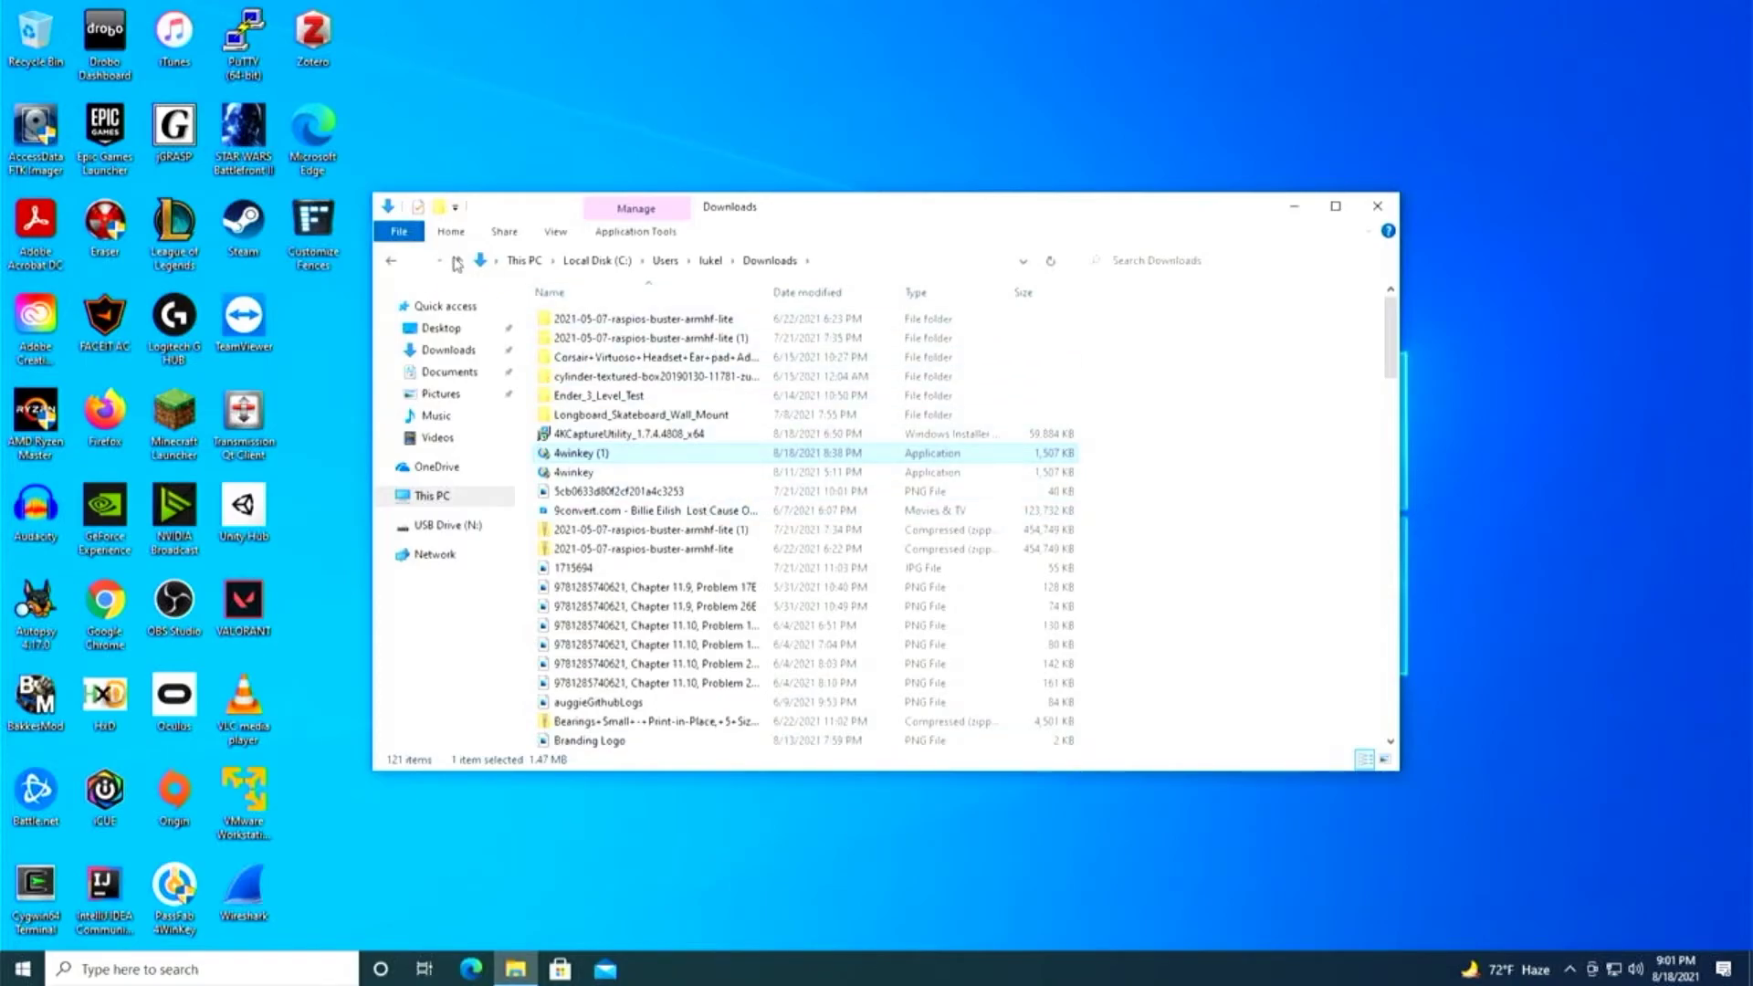
{"action": "left_click", "coordinate": [458, 260]}
{"action": "scroll", "coordinate": [795, 652], "scroll_direction": "down", "scroll_amount": 6}
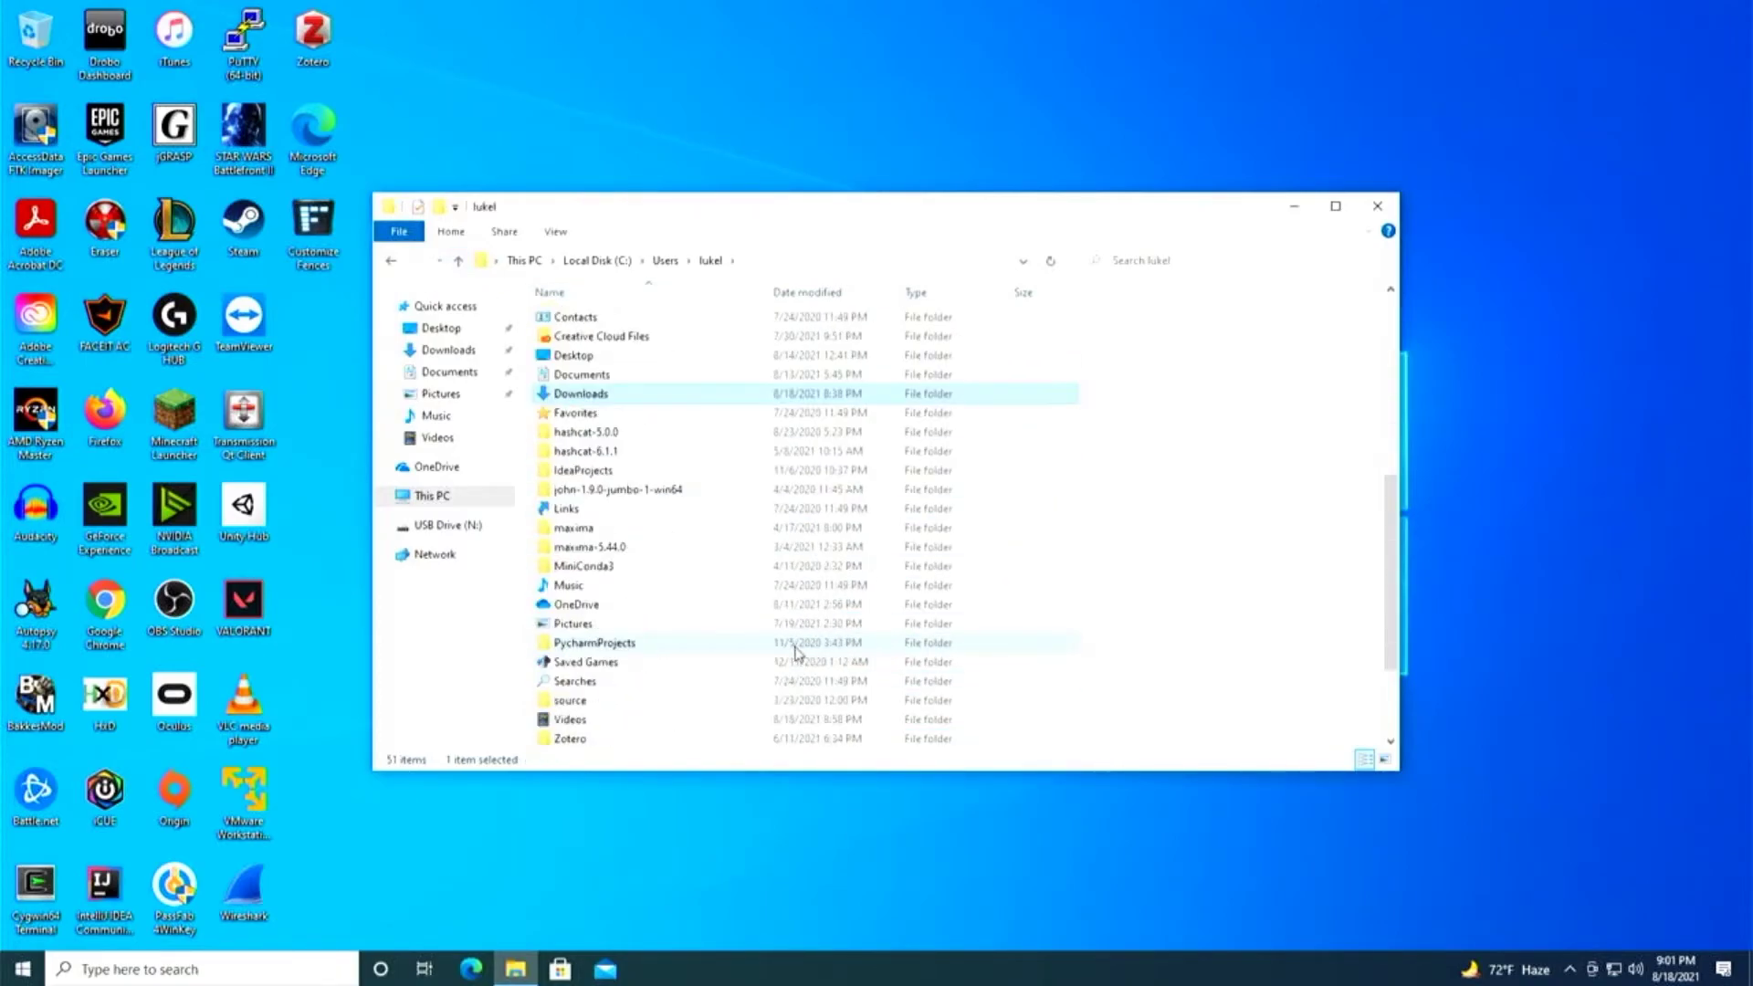
{"action": "left_click", "coordinate": [1378, 206]}
{"action": "left_click", "coordinate": [22, 969]}
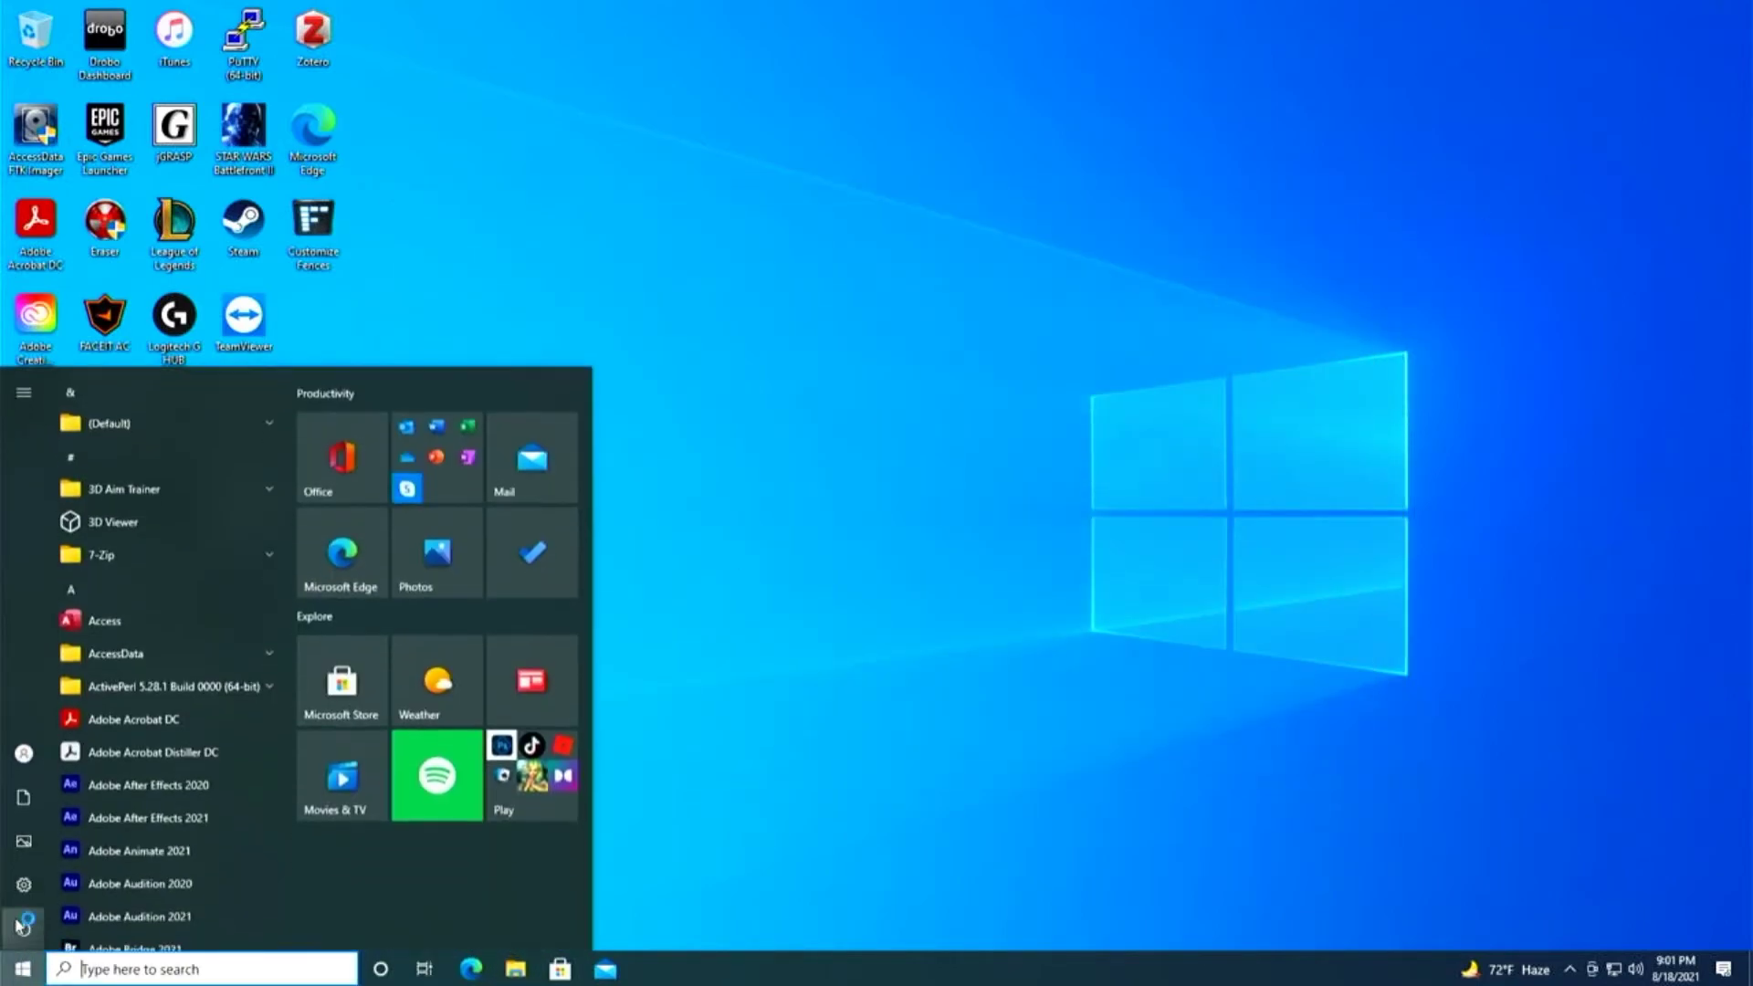
{"action": "left_click", "coordinate": [40, 746]}
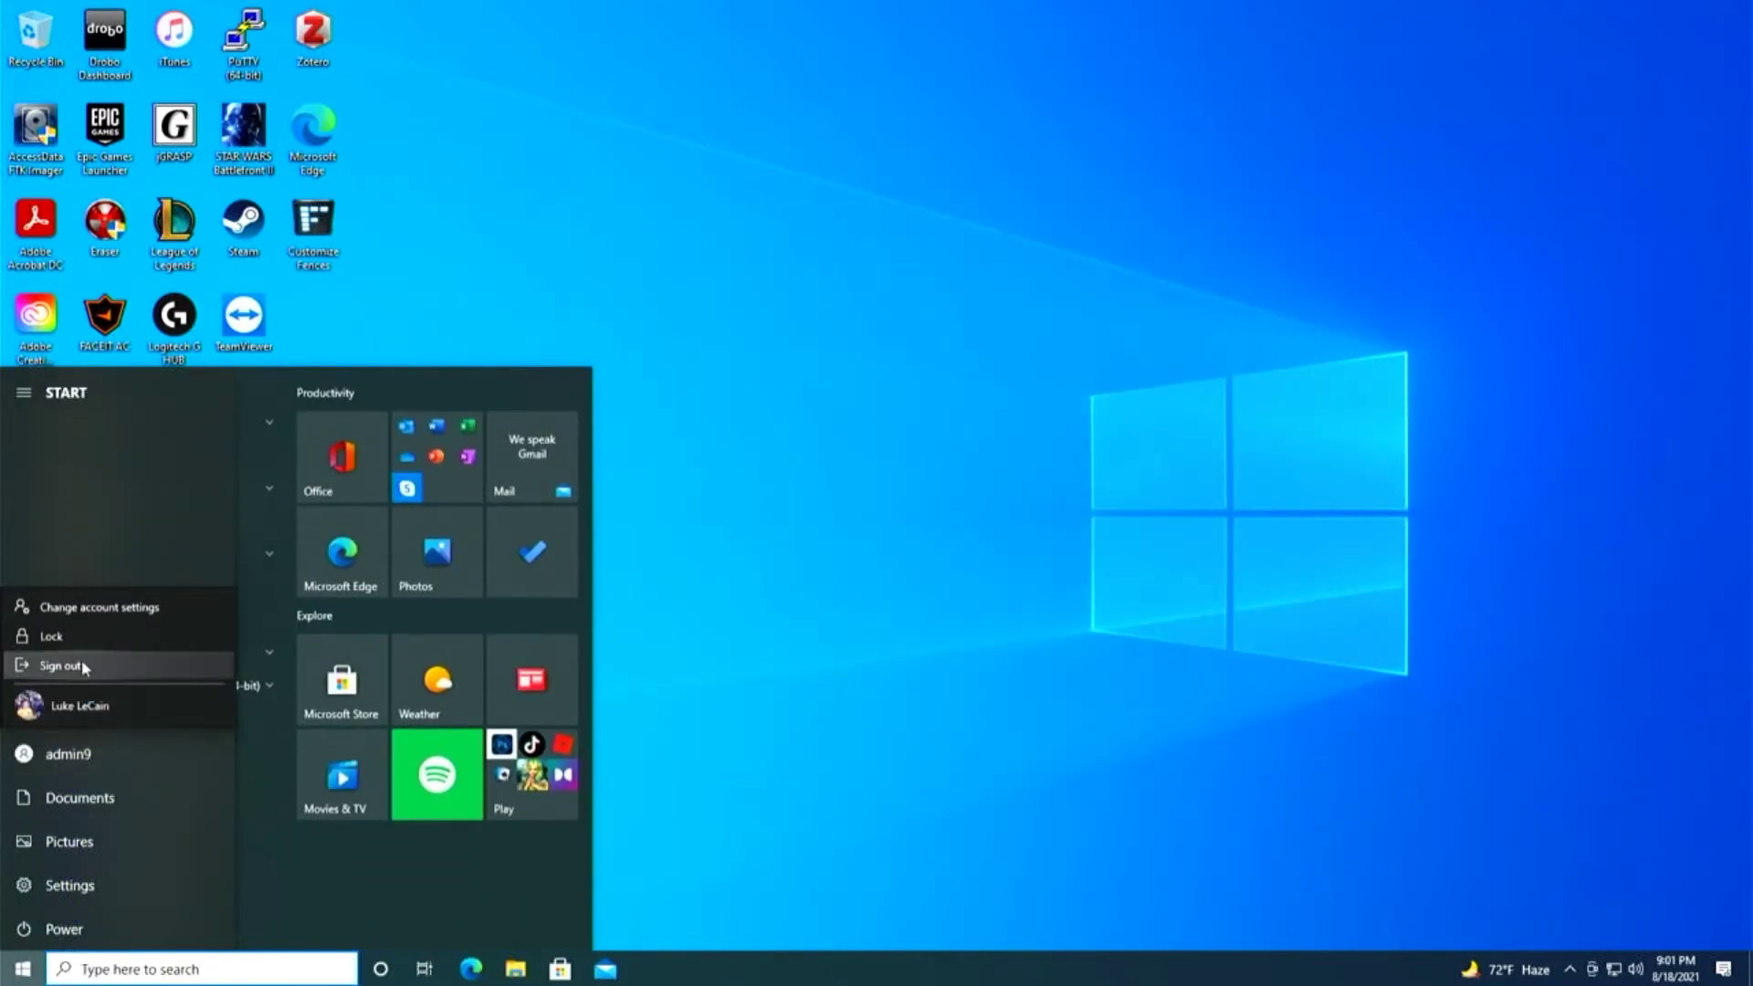